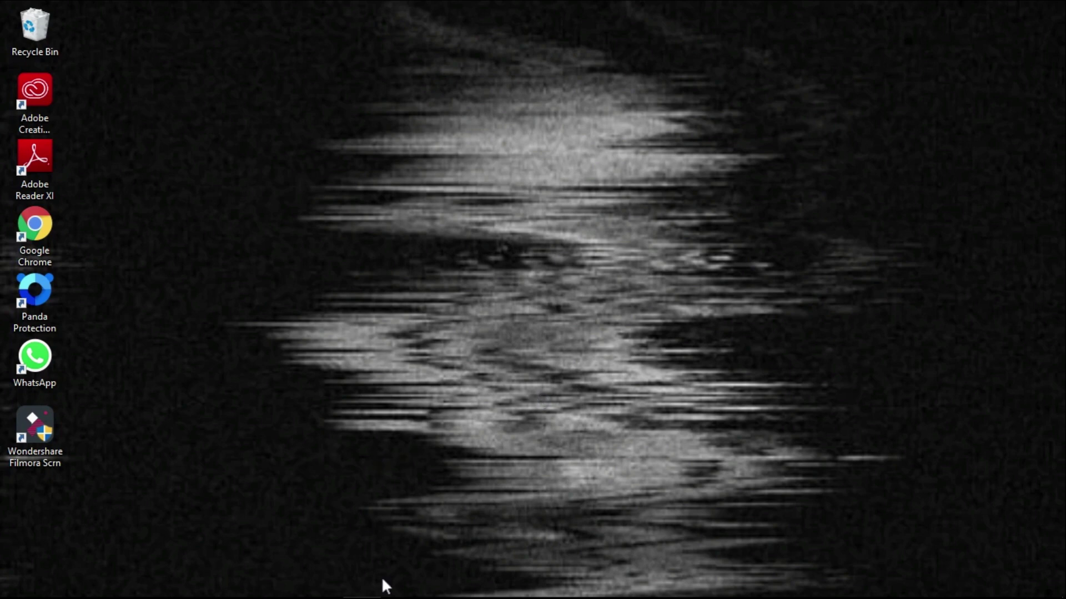
Step: Switch to Illustrator and set up the Pen tool with no fill and a 3 pt black stroke
click(362, 589)
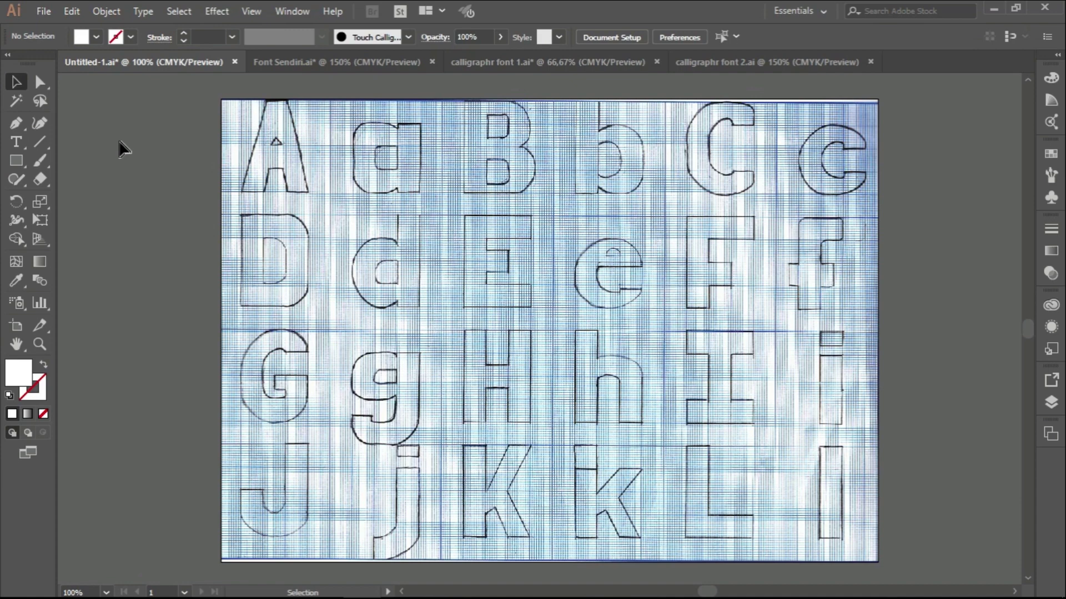
click(18, 127)
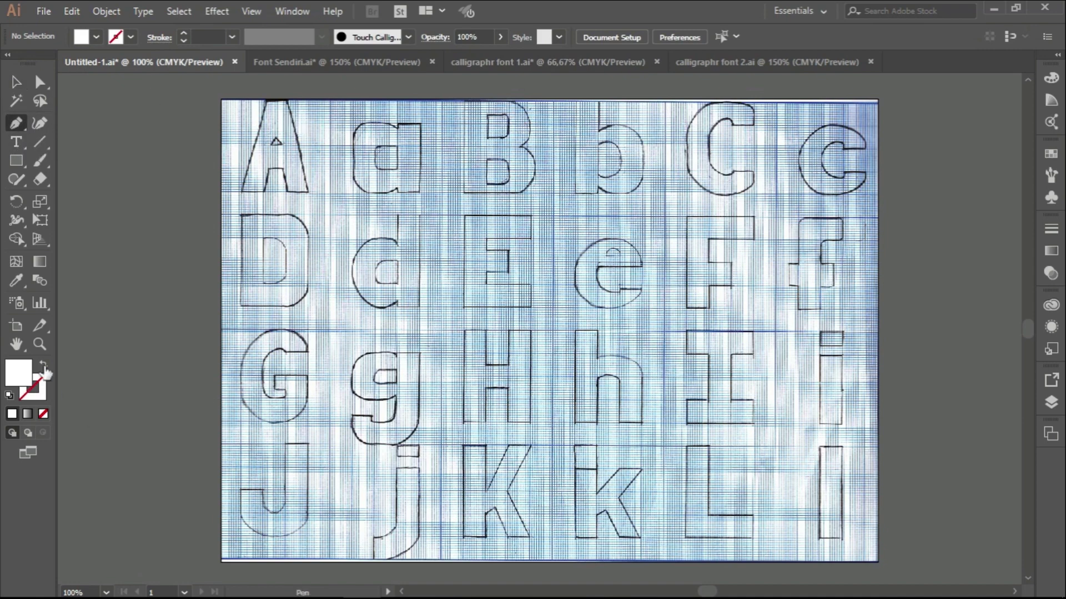
click(11, 412)
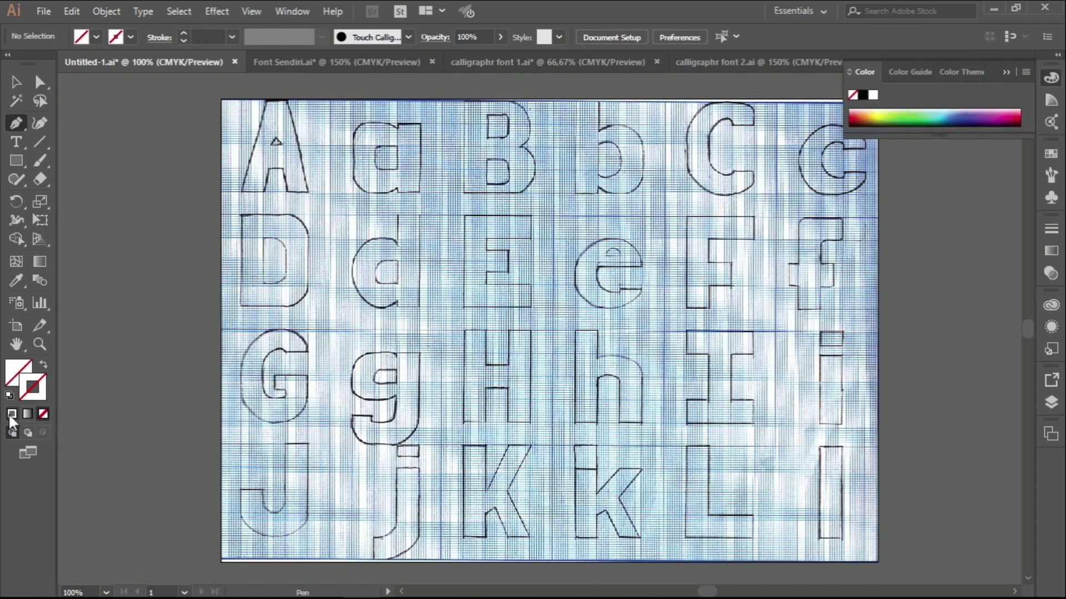
click(11, 413)
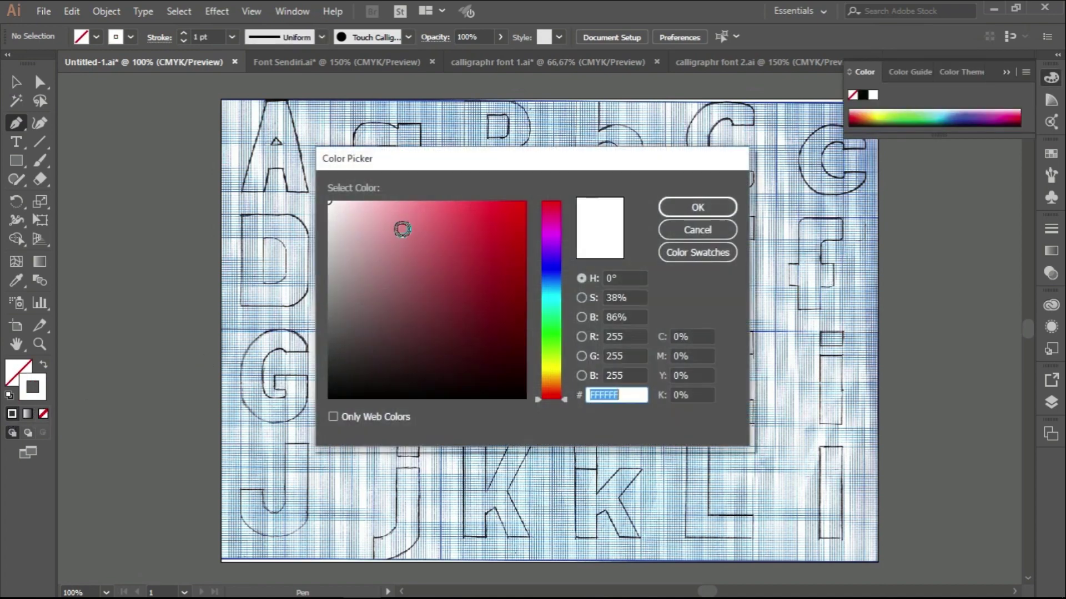
click(674, 209)
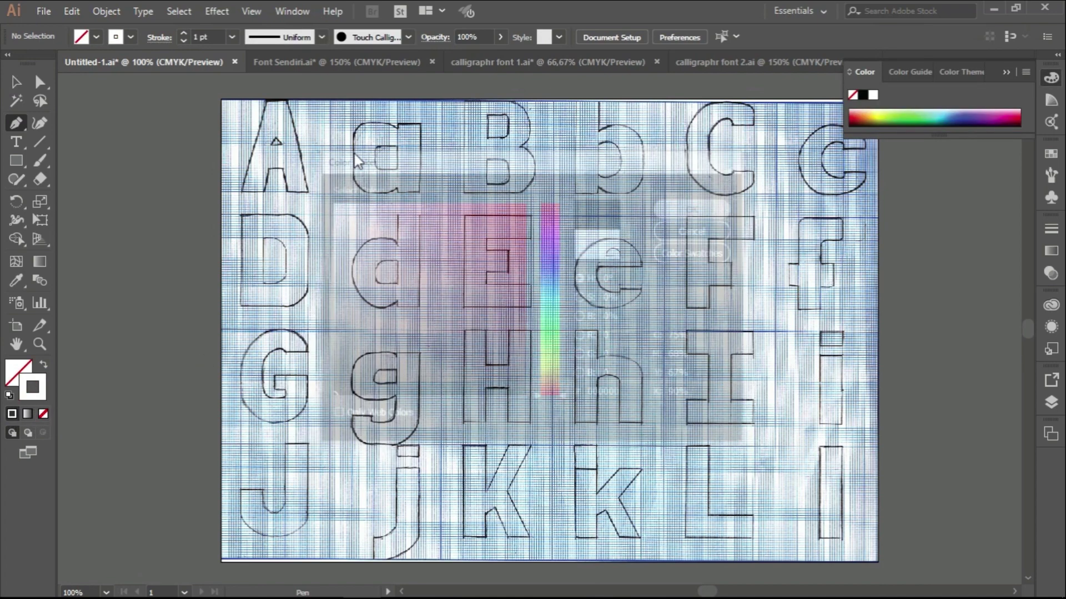
click(184, 33)
click(184, 33)
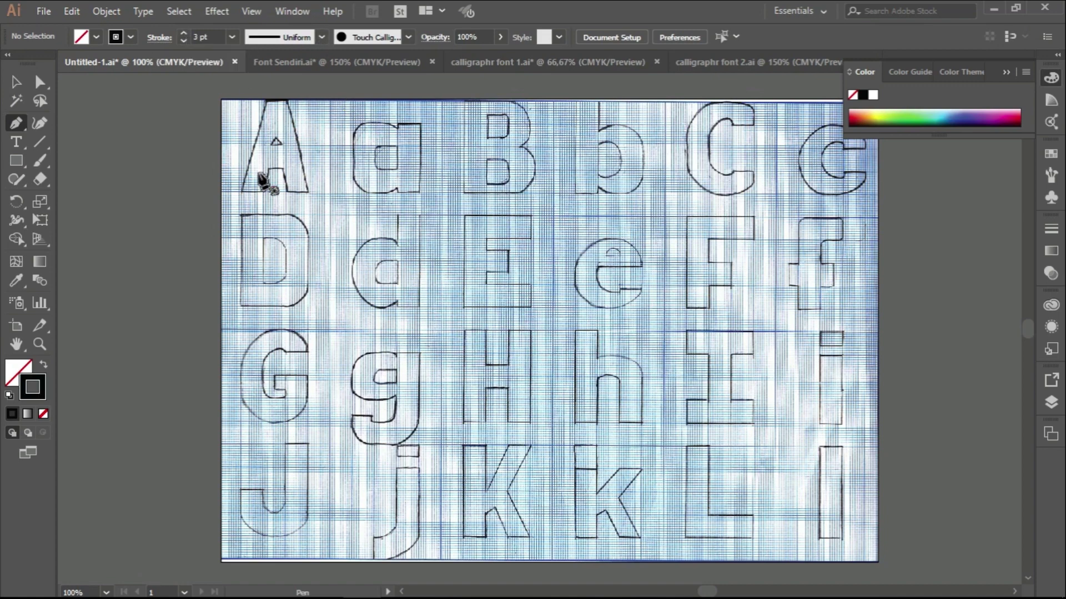
Step: Trace the outer outline of the sketched capital A as a closed straight-edged path
scroll(248, 194, up, 2)
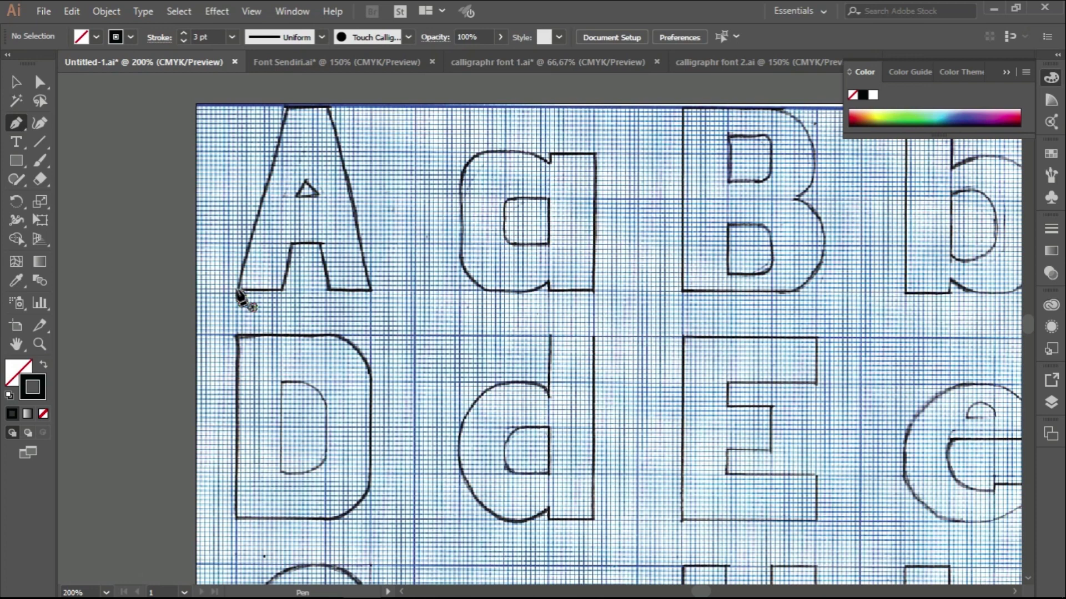
click(238, 290)
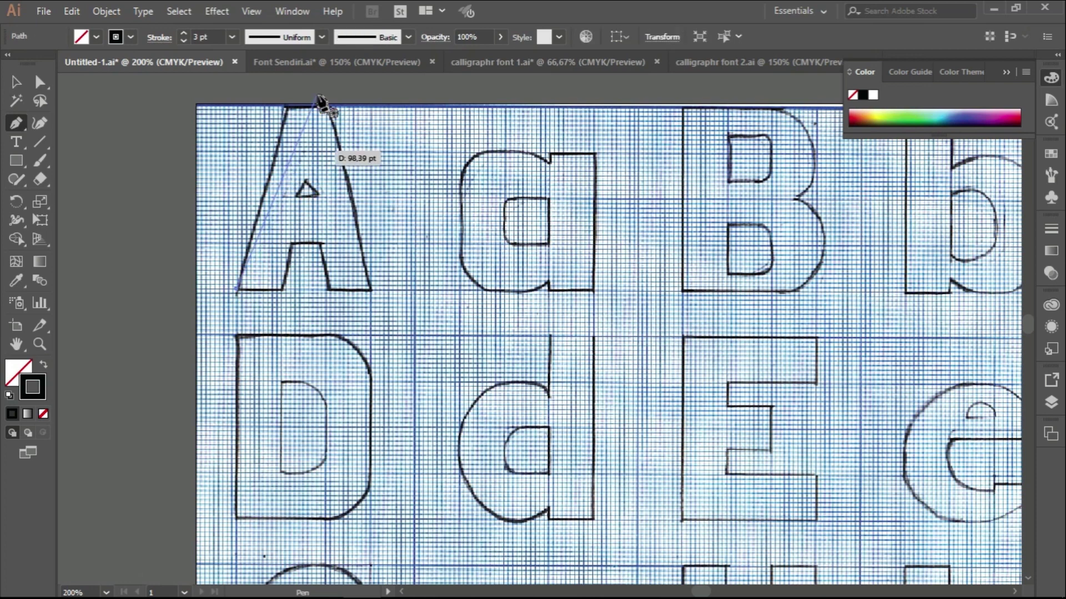
click(286, 104)
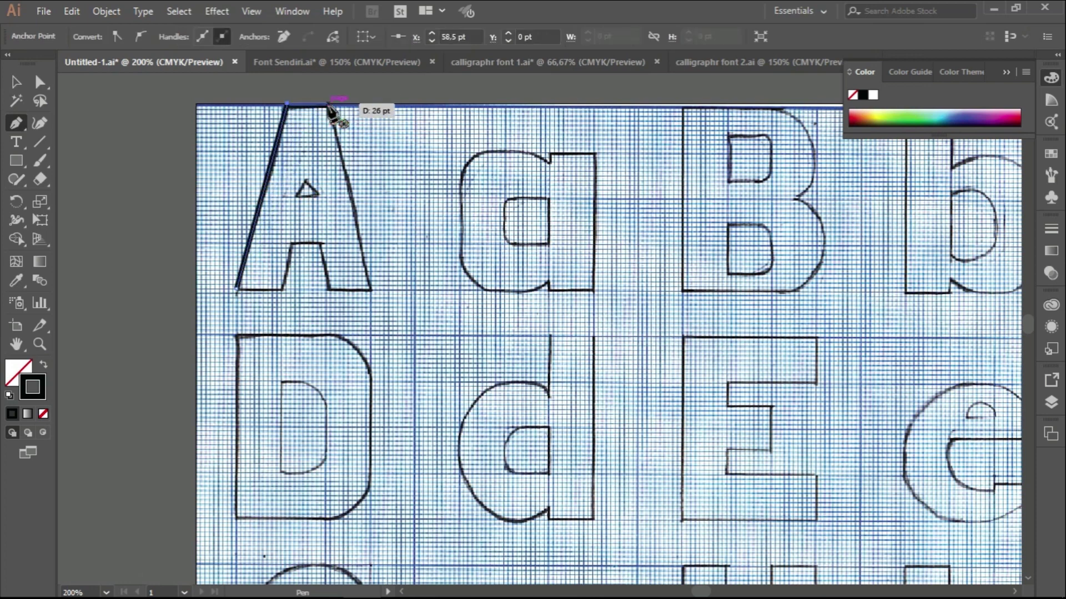
click(330, 106)
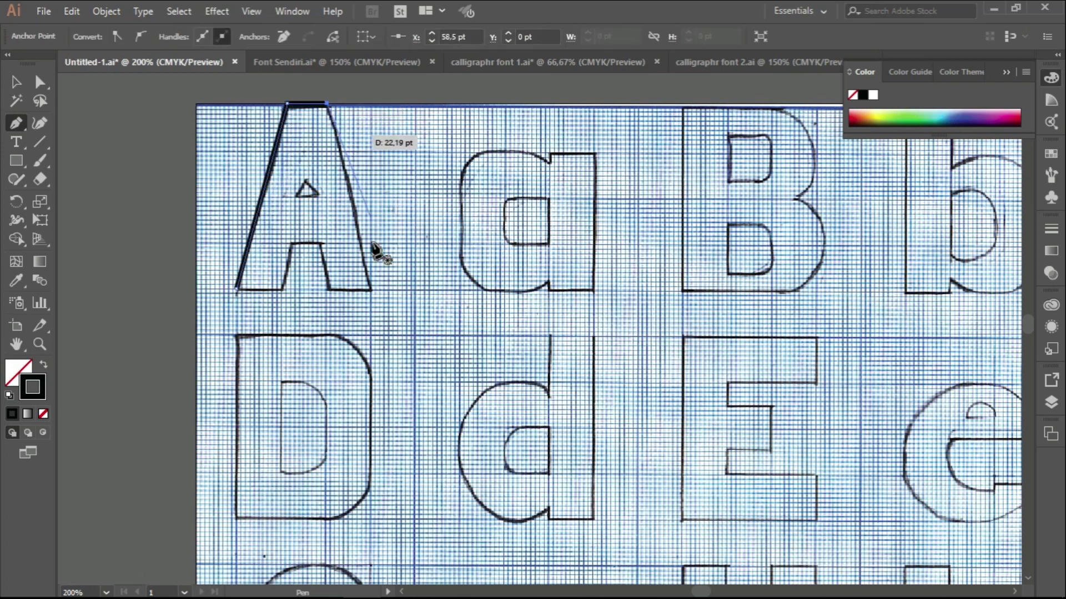
click(370, 289)
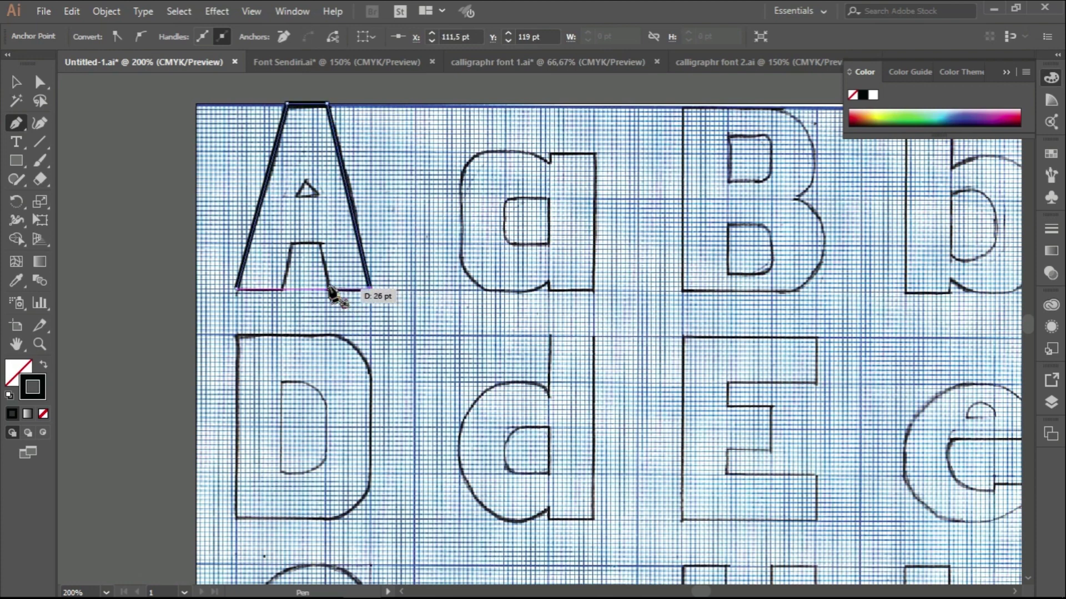
click(329, 289)
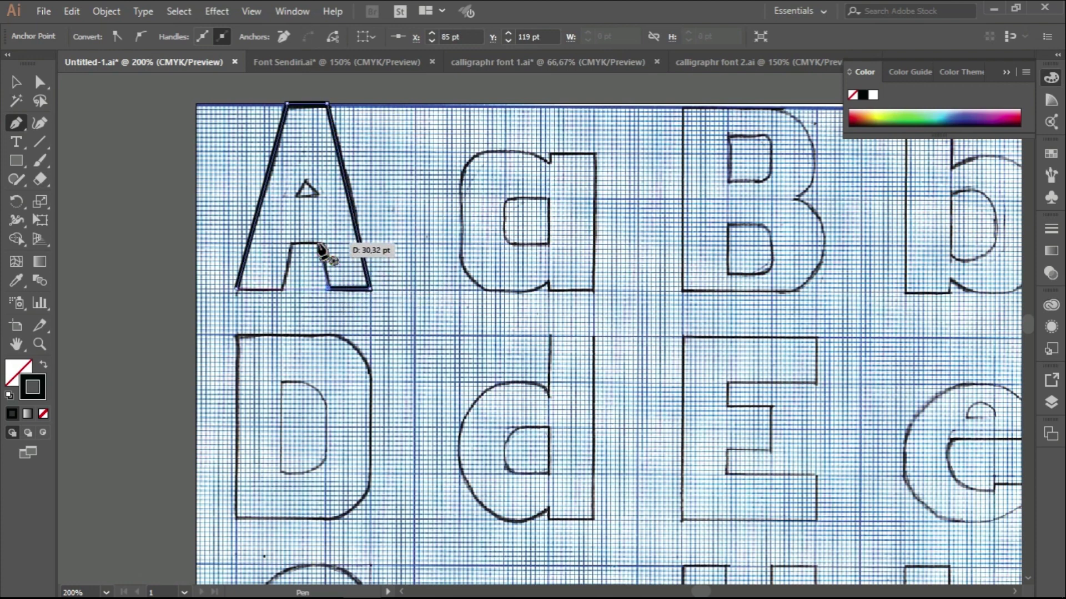
click(320, 244)
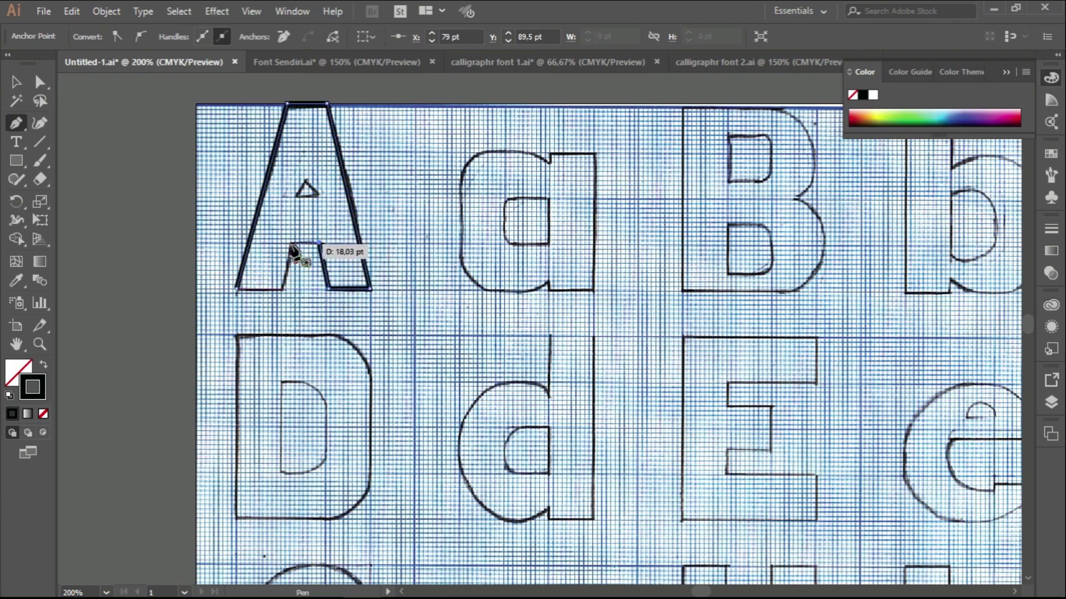
click(292, 244)
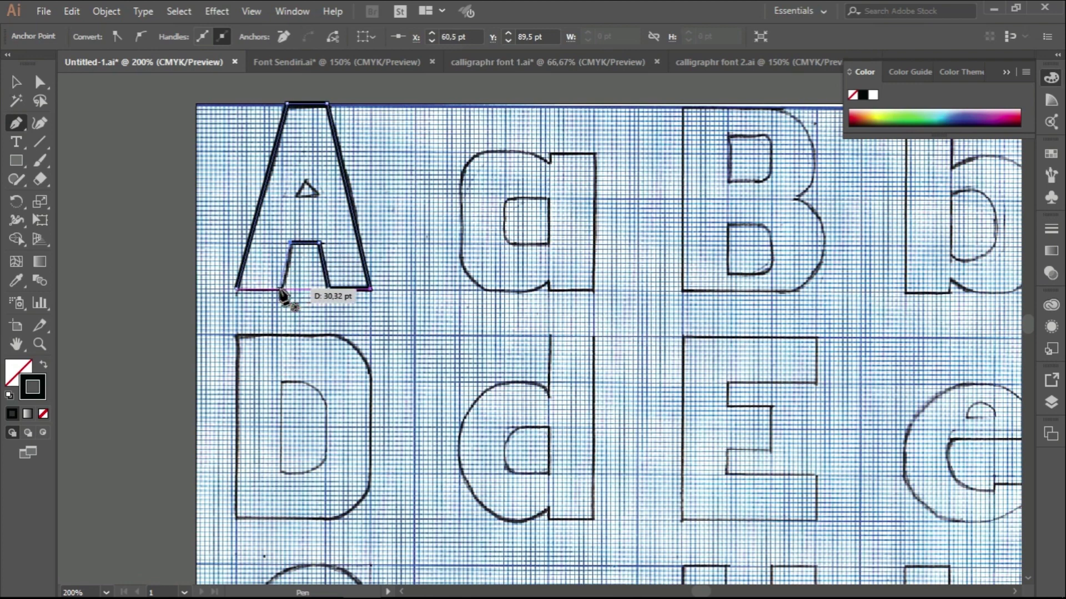
click(281, 289)
click(237, 289)
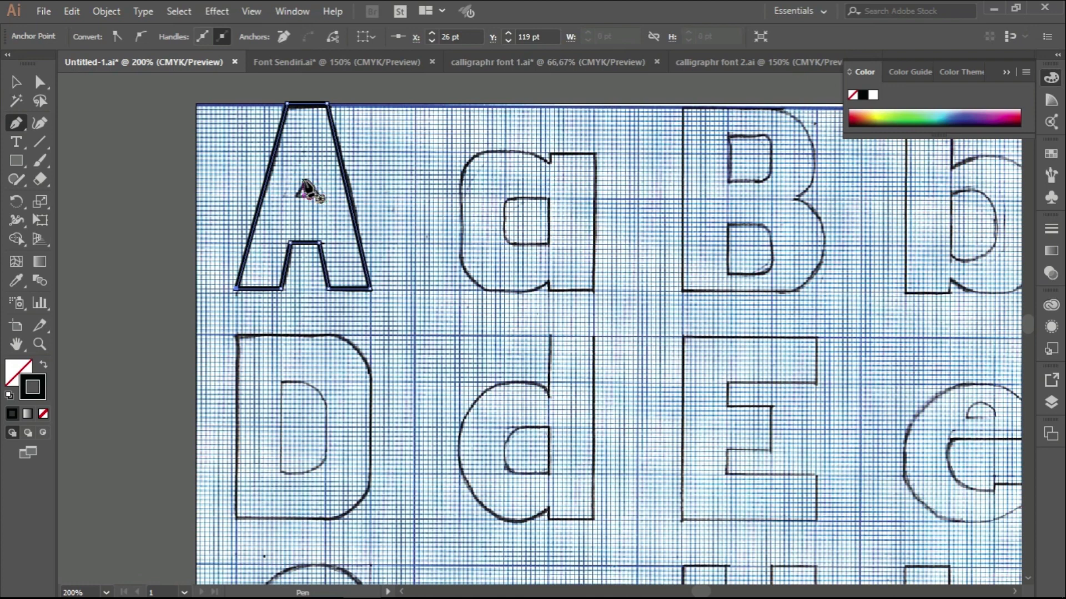
Step: Trace the small triangular counter inside the capital A as a separate closed path
ctrl+click(303, 189)
click(294, 197)
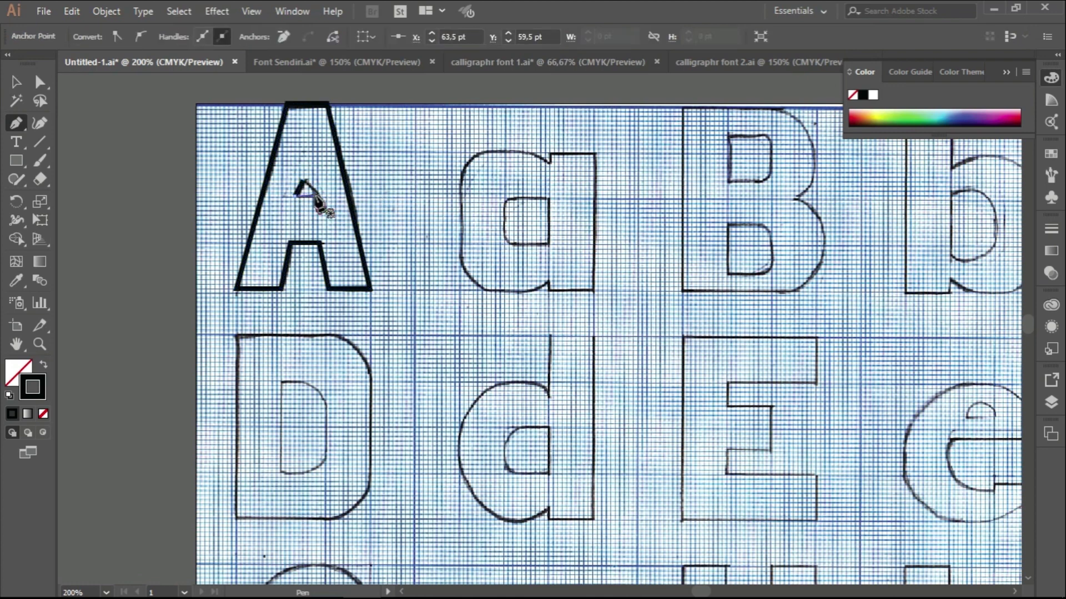
click(313, 196)
click(303, 182)
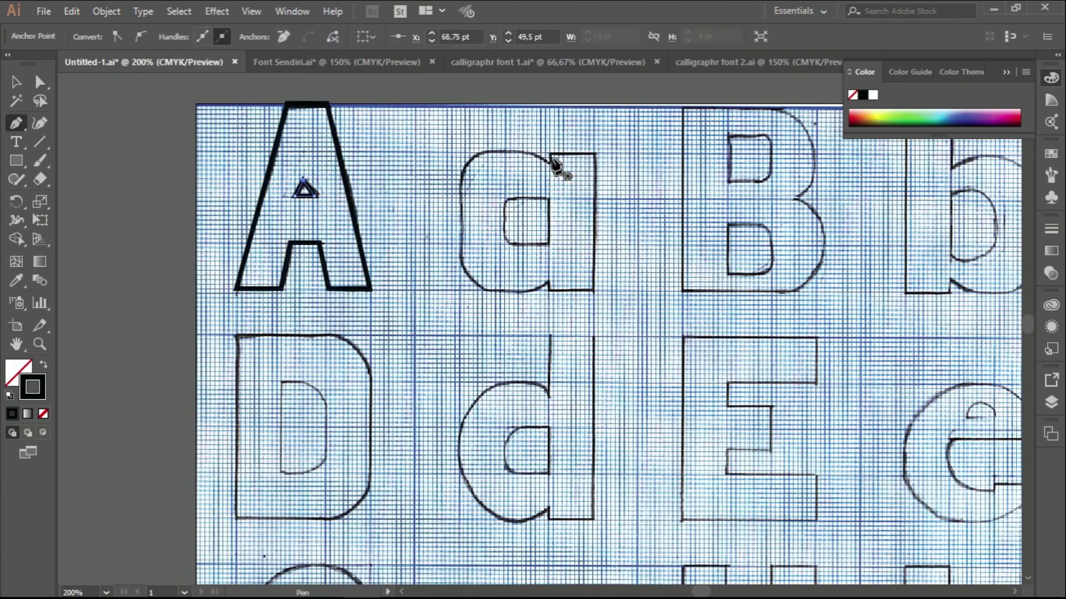
Step: Trace the outer outline of the sketched lowercase a as a closed path, with curves at its rounded corners
ctrl+click(530, 159)
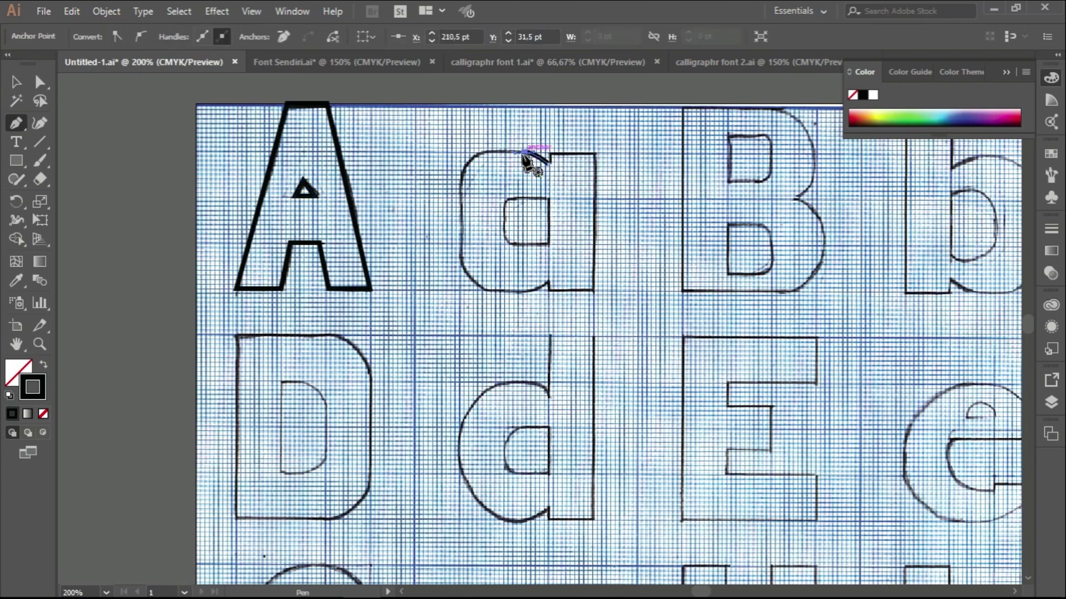
click(549, 162)
drag(486, 152, 463, 190)
click(464, 265)
drag(479, 288, 498, 289)
click(480, 289)
click(525, 289)
click(549, 288)
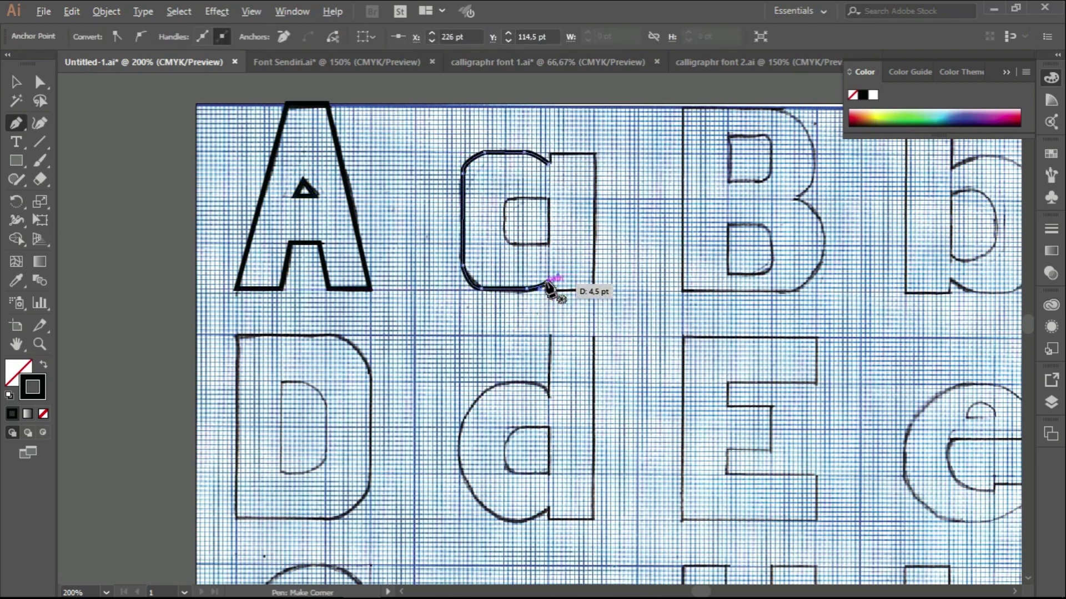
click(593, 289)
click(594, 152)
click(549, 152)
click(549, 164)
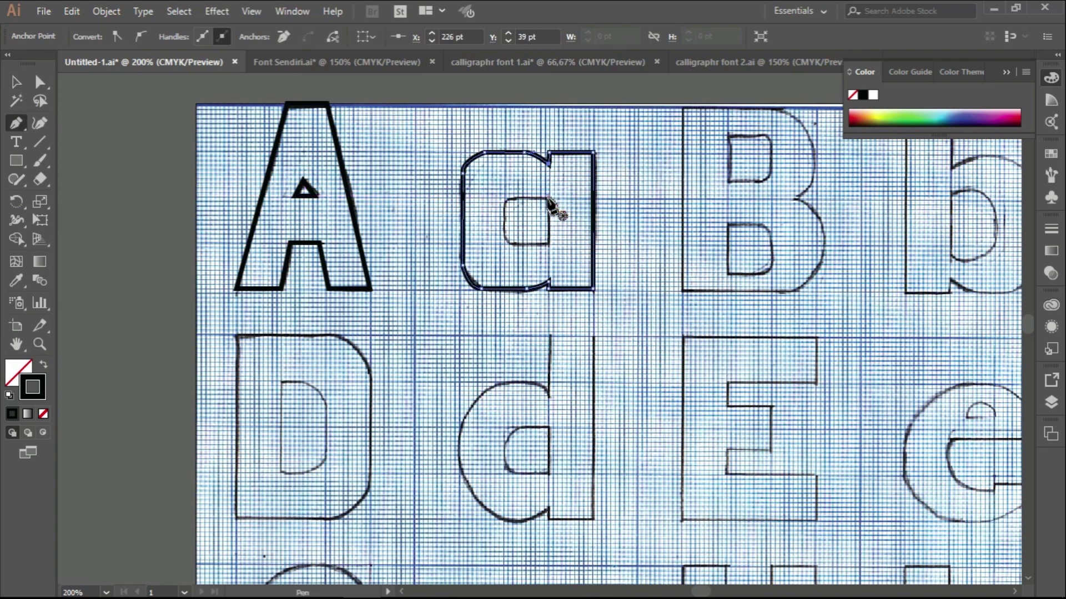
Step: Trace the inner counter of the lowercase a as a closed path with rounded corners on its left side
click(548, 196)
click(511, 196)
drag(504, 211, 526, 245)
click(504, 211)
click(515, 244)
click(549, 244)
click(548, 196)
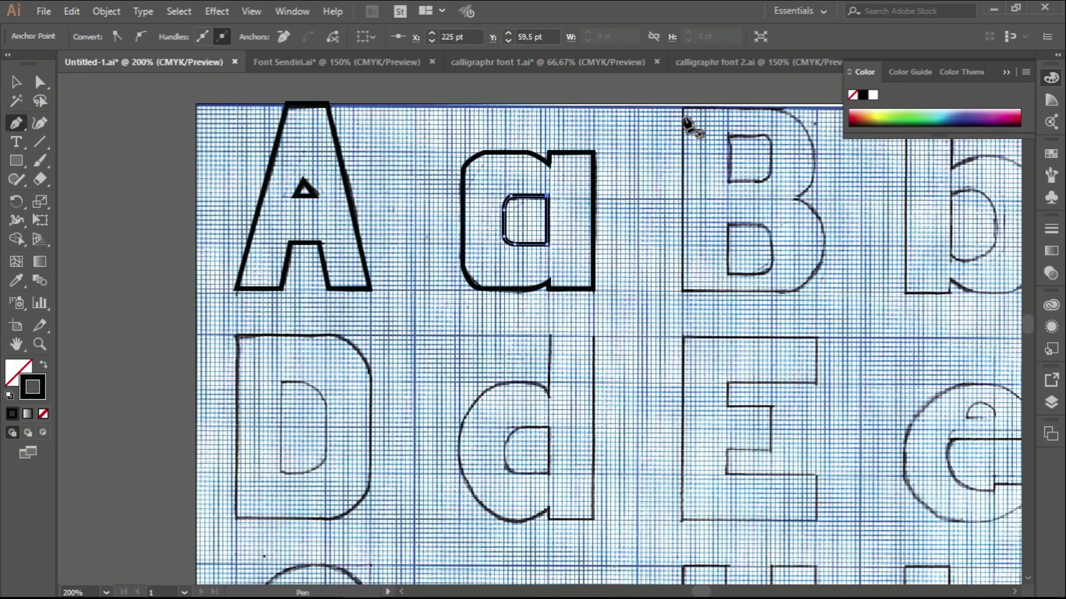
Step: Trace the outer outline of the sketched capital B as a closed path, curving around both bowls
click(683, 109)
click(684, 289)
click(794, 289)
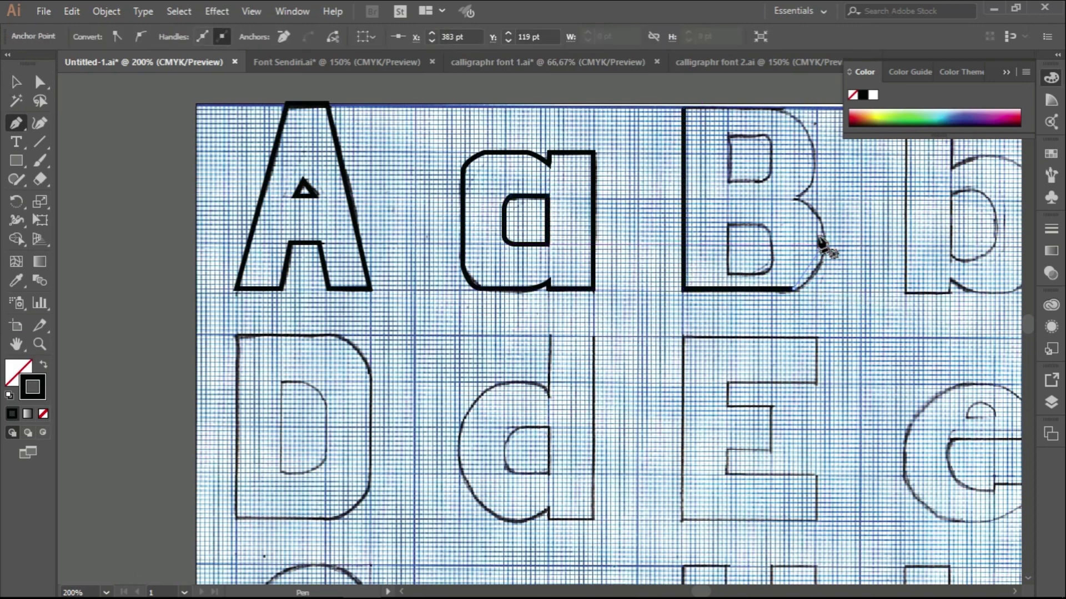
drag(825, 244, 762, 197)
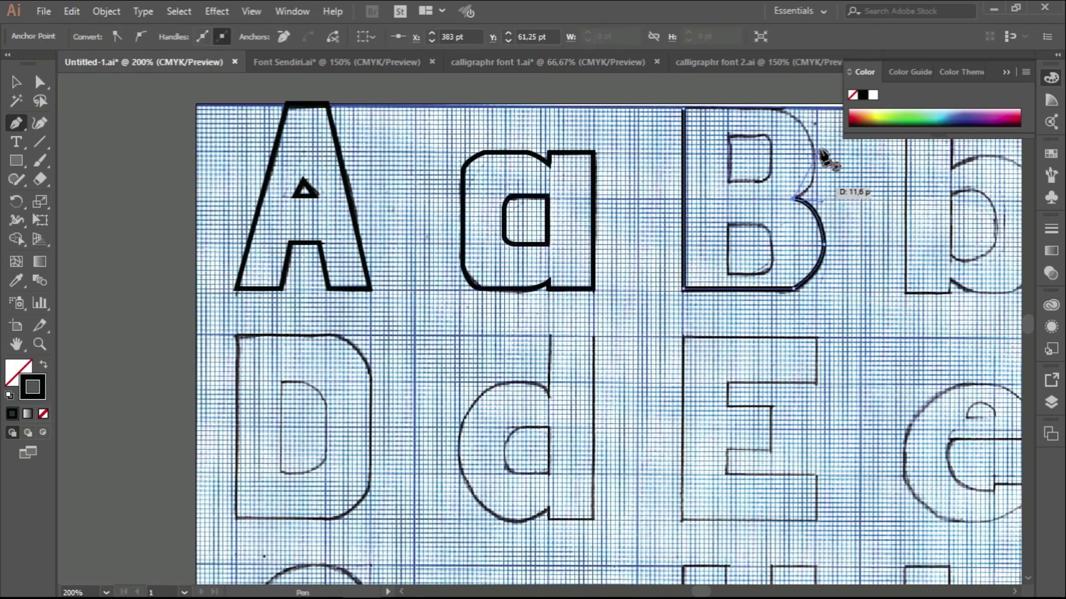
drag(805, 119, 737, 107)
click(776, 109)
click(683, 108)
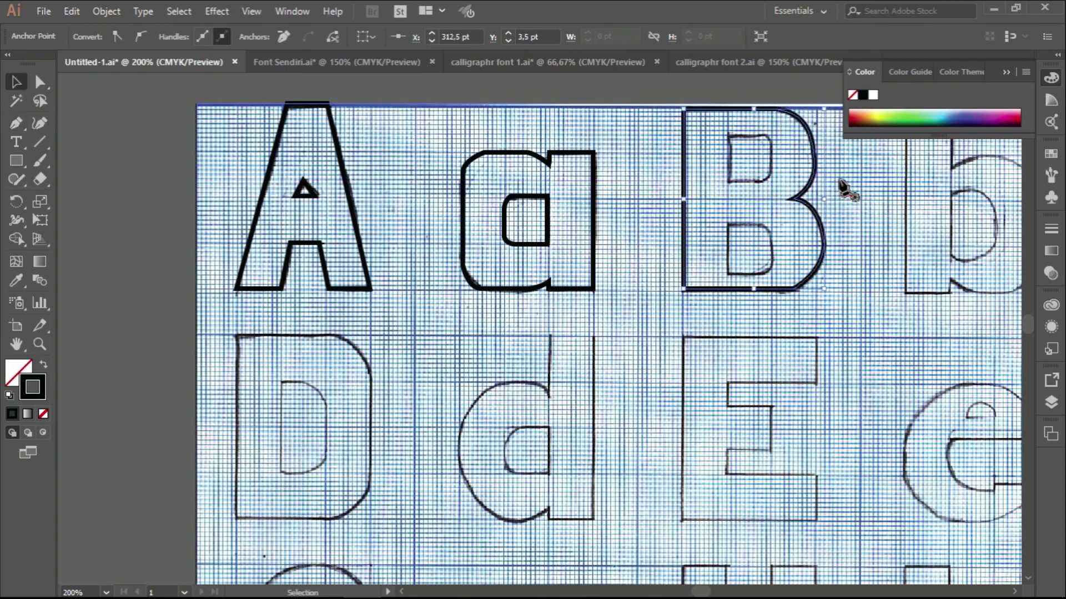
Step: Duplicate the lowercase a's counter path and place the copy over the capital B's upper counter
key(v)
click(709, 214)
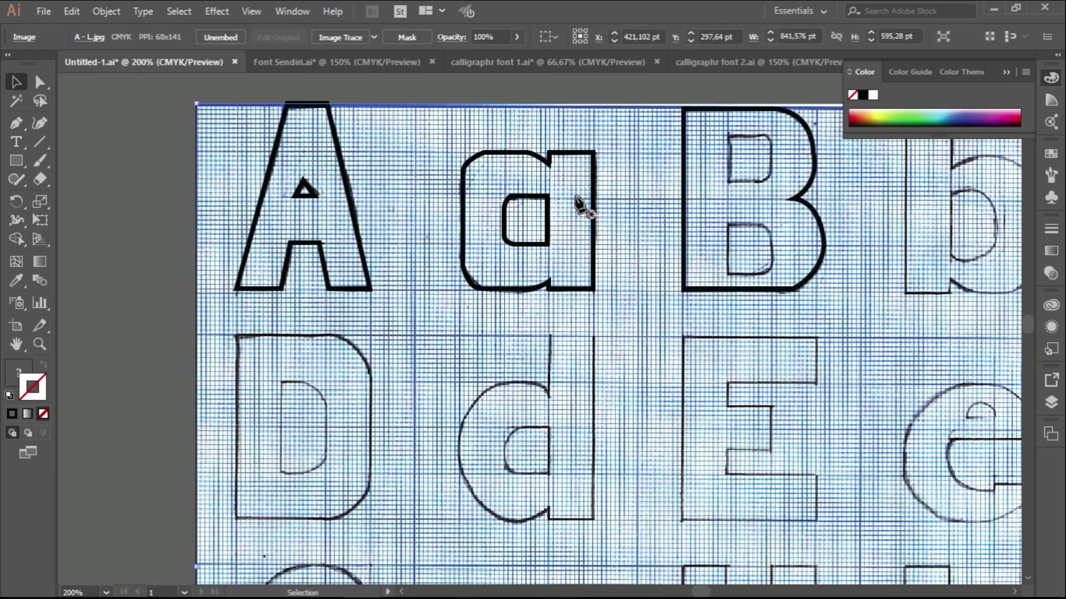
click(549, 226)
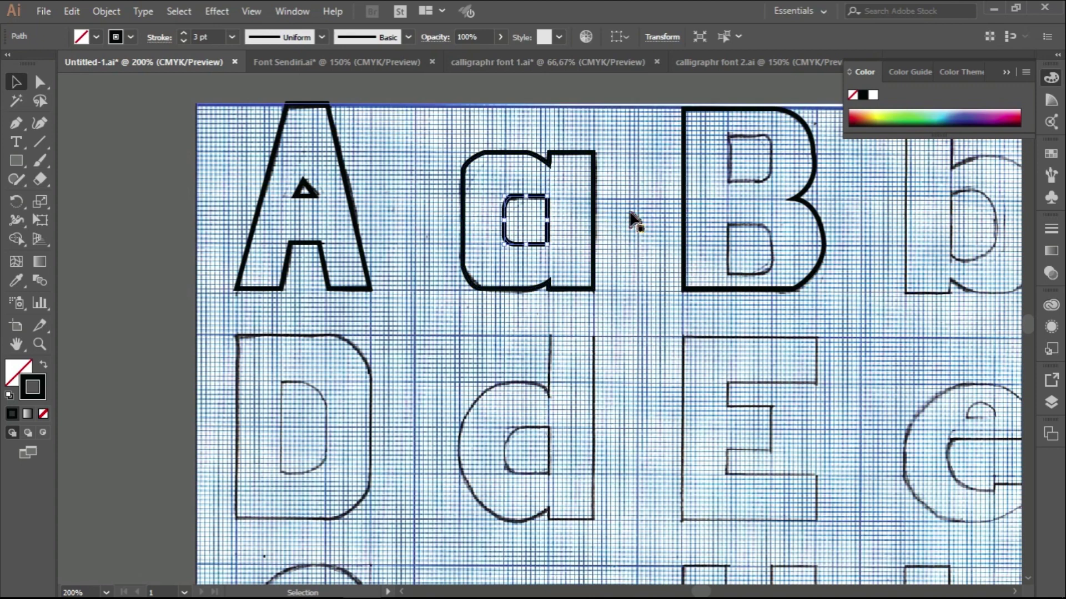
click(548, 239)
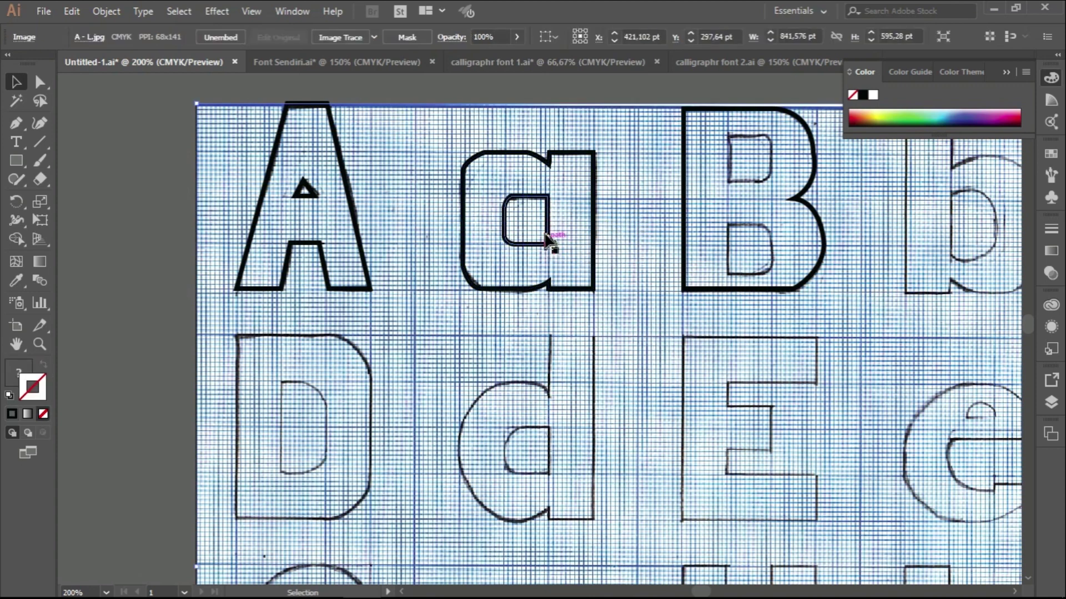
click(547, 238)
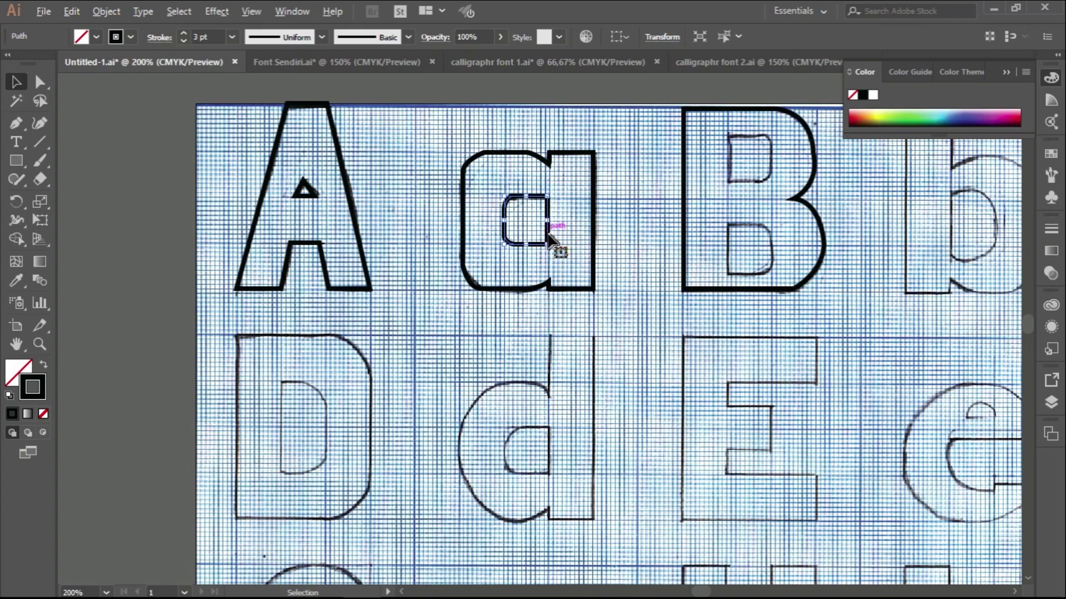
drag(551, 238, 772, 177)
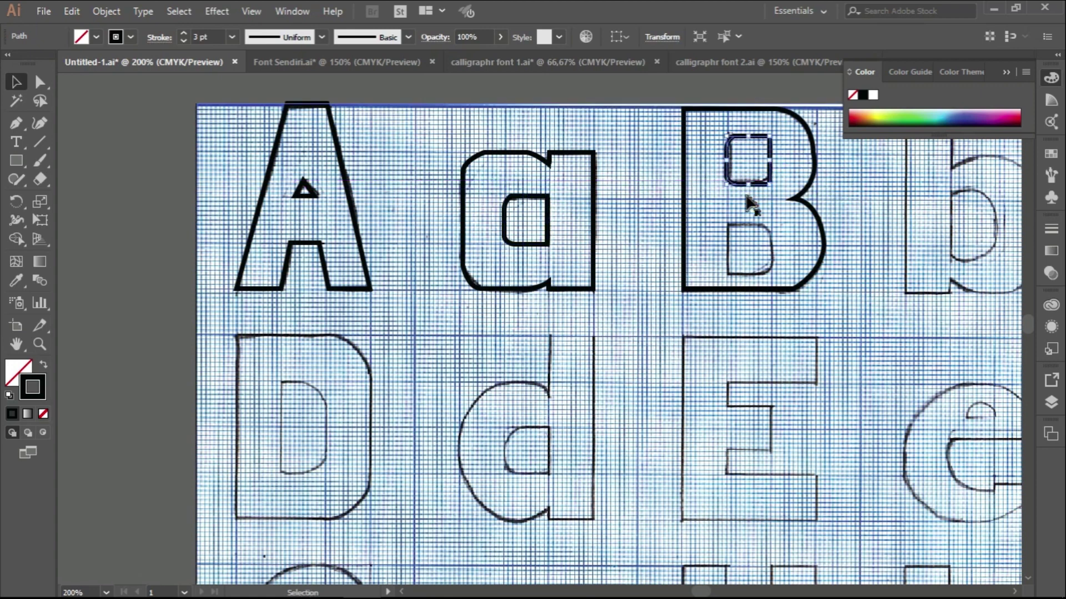
Step: Rotate the copied counter 180° and duplicate it straight down onto the capital B's lower counter
right_click(770, 175)
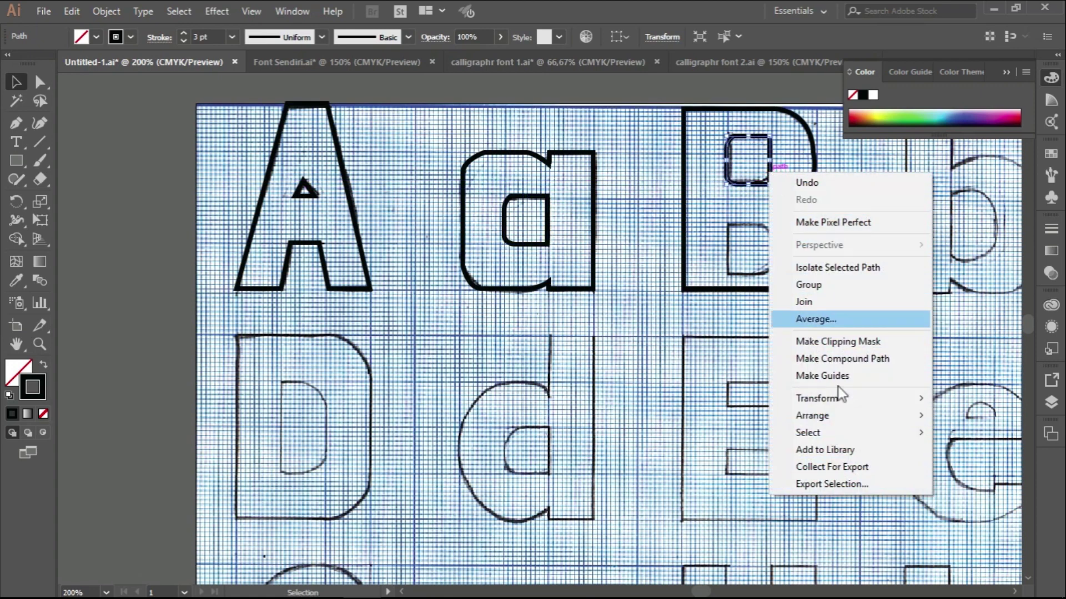
mouse_move(839, 397)
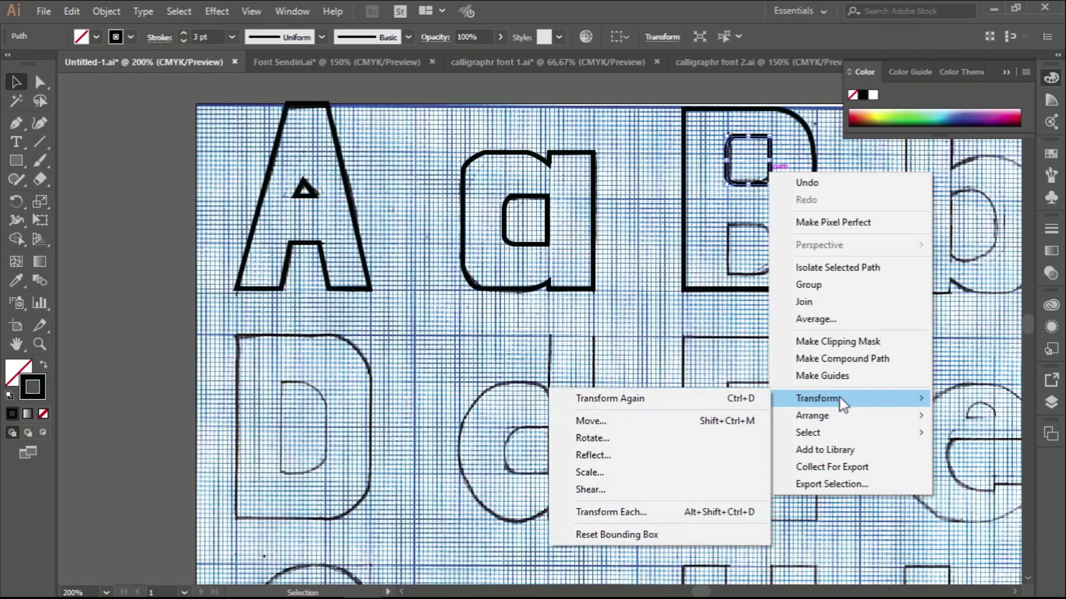
click(637, 446)
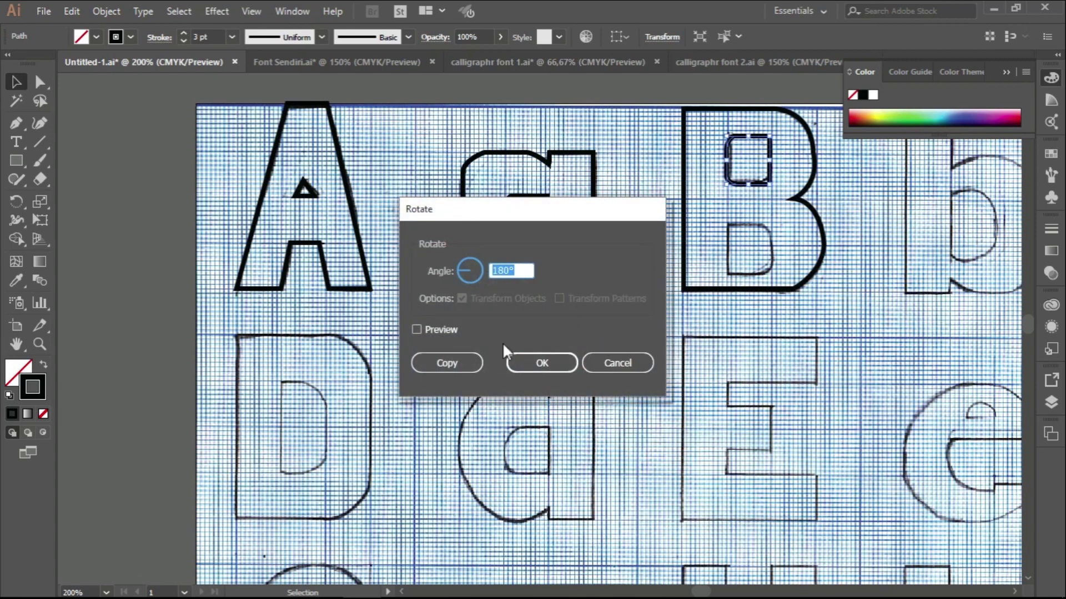
click(544, 363)
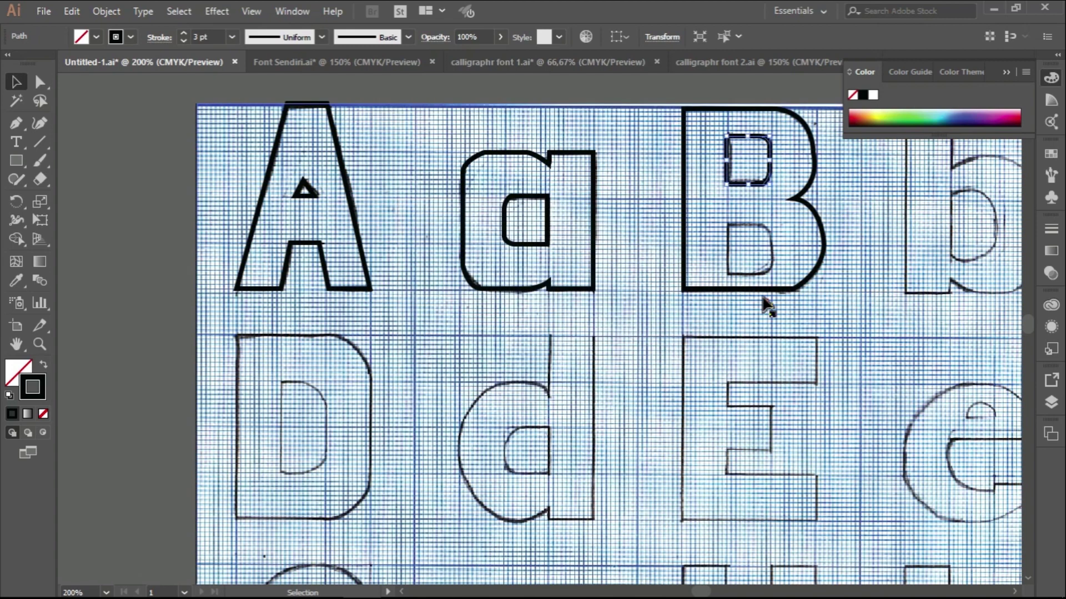
click(757, 178)
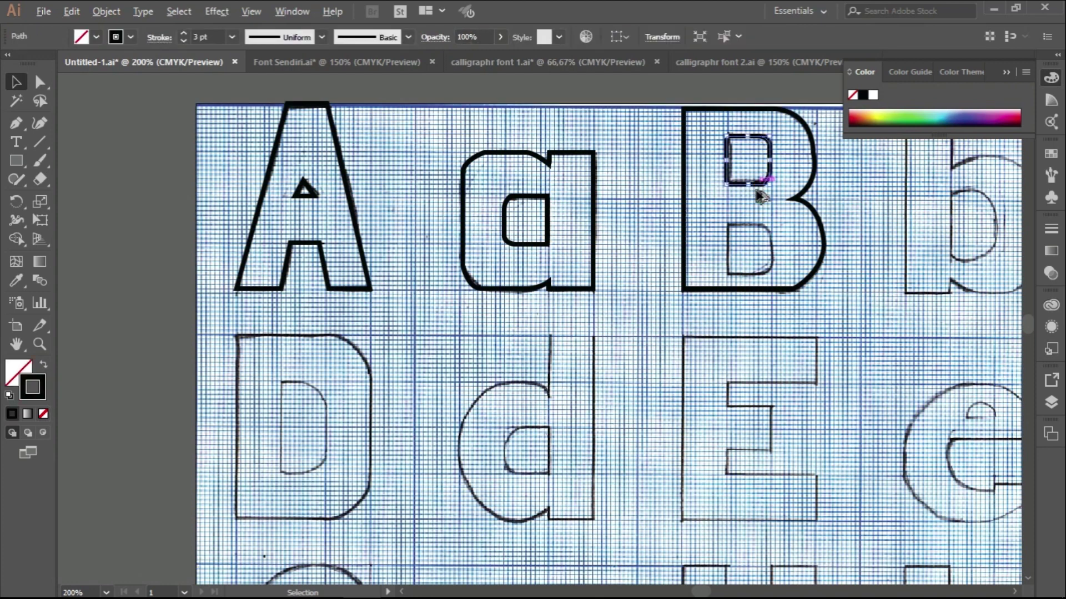
drag(758, 192, 758, 277)
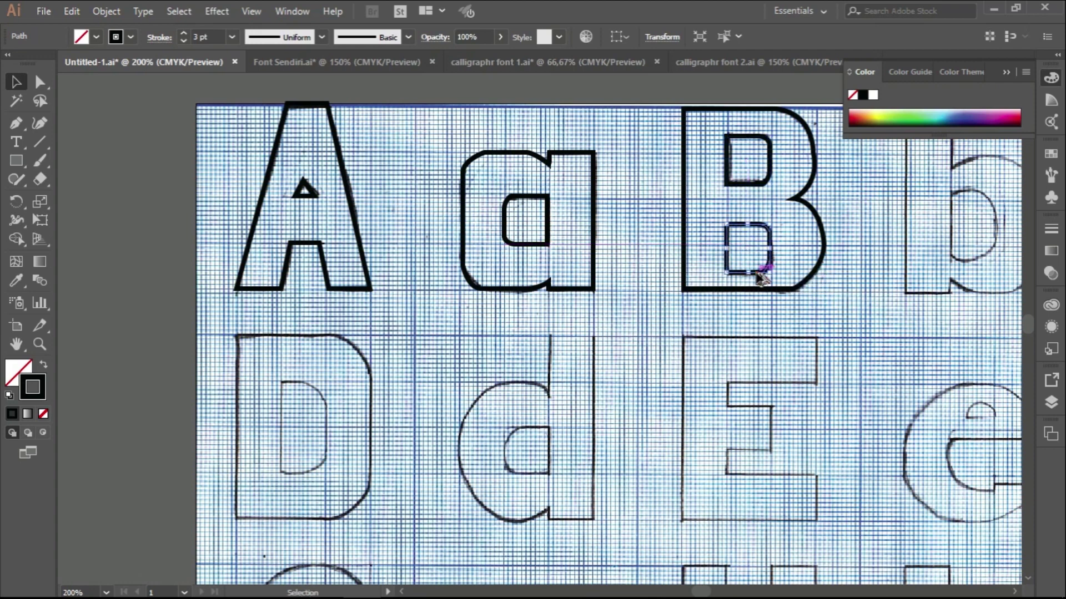
Step: Look over the scanned alphabet sheet to compare the traced A, a and B with the remaining sketched letters
click(792, 357)
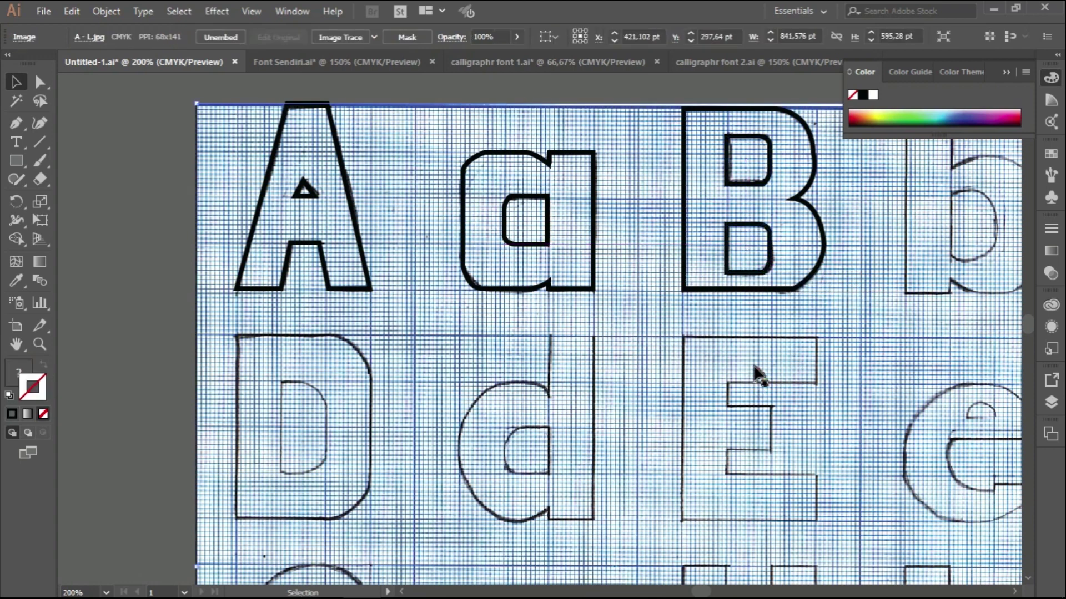
scroll(727, 274, right, 2)
scroll(452, 269, right, 2)
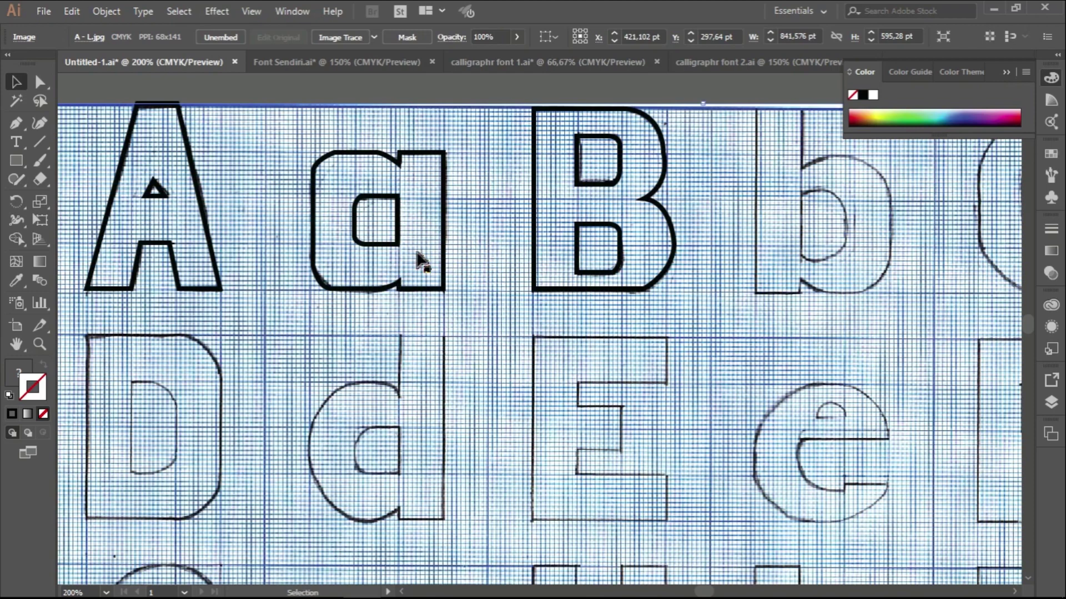
scroll(431, 262, down, 1)
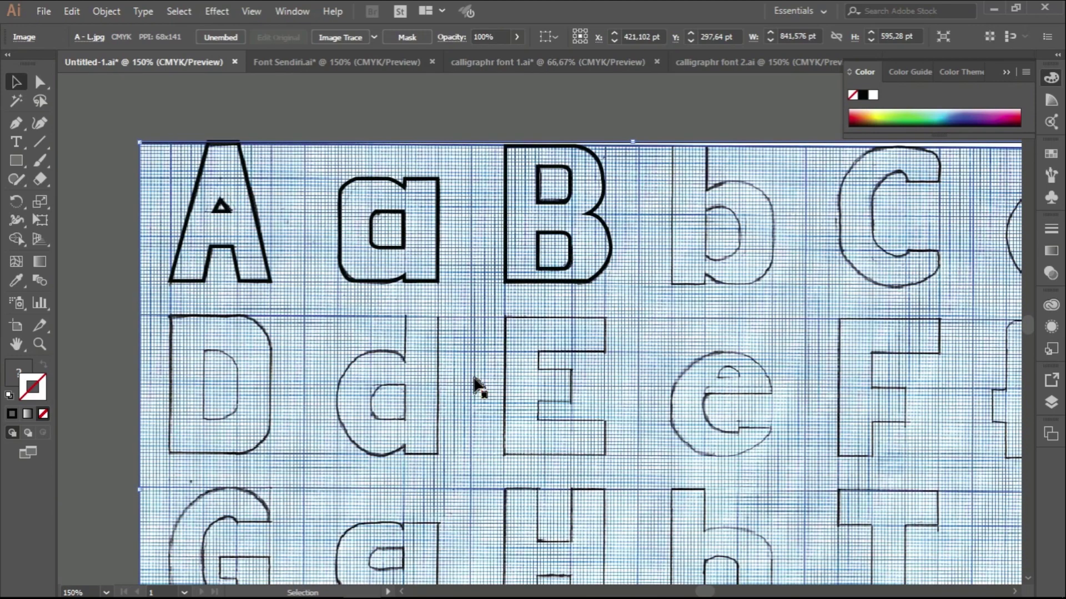
scroll(756, 348, down, 2)
scroll(756, 348, down, 2)
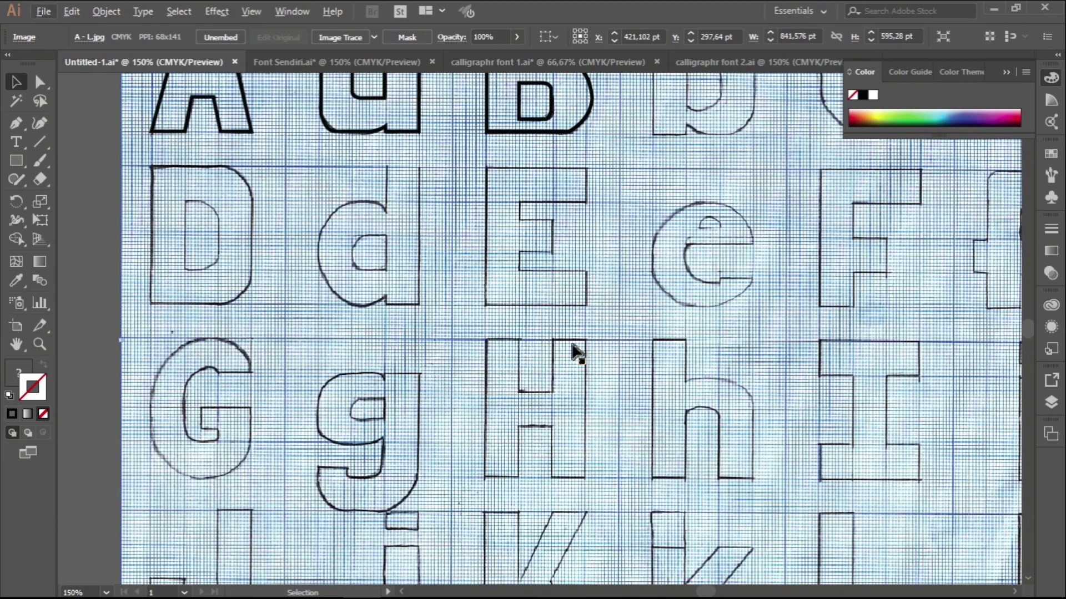
scroll(571, 351, down, 2)
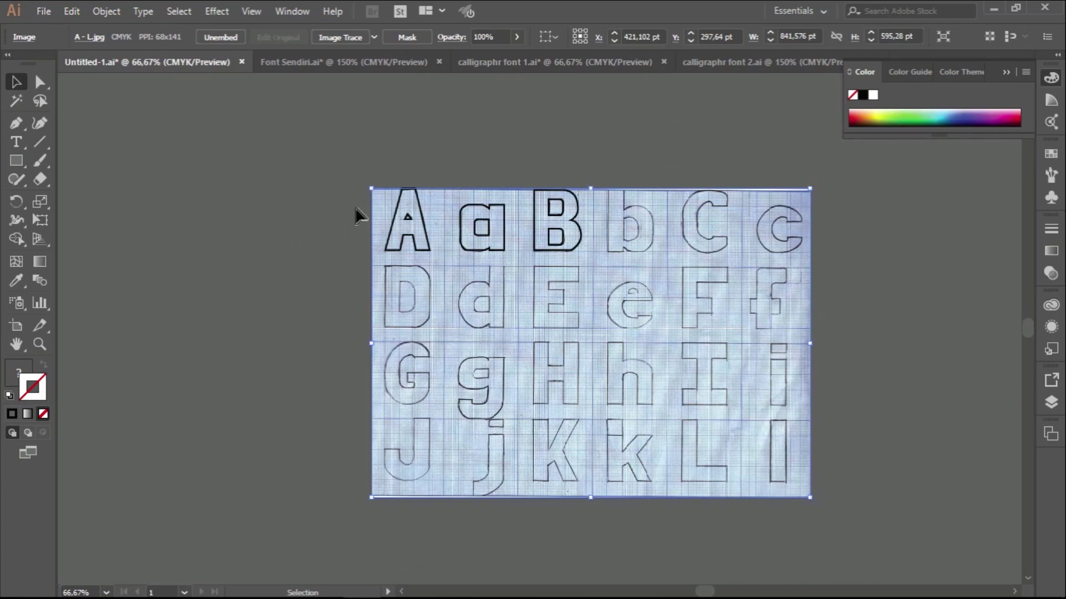
scroll(416, 251, up, 2)
scroll(427, 240, up, 2)
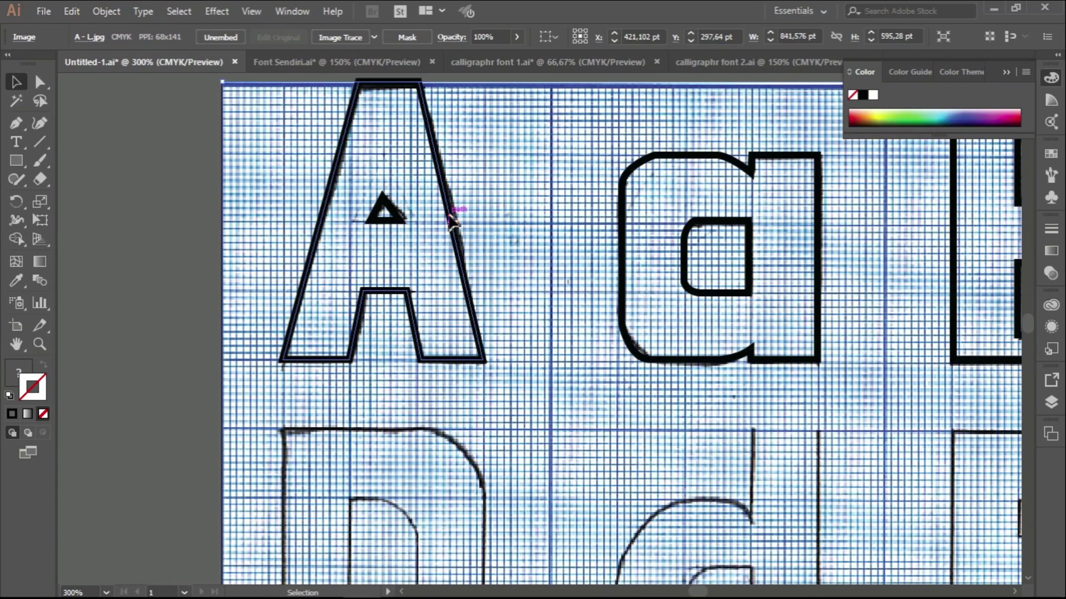
Step: Remove the stroke from the capital A's outer outline and fill it with solid black
click(450, 222)
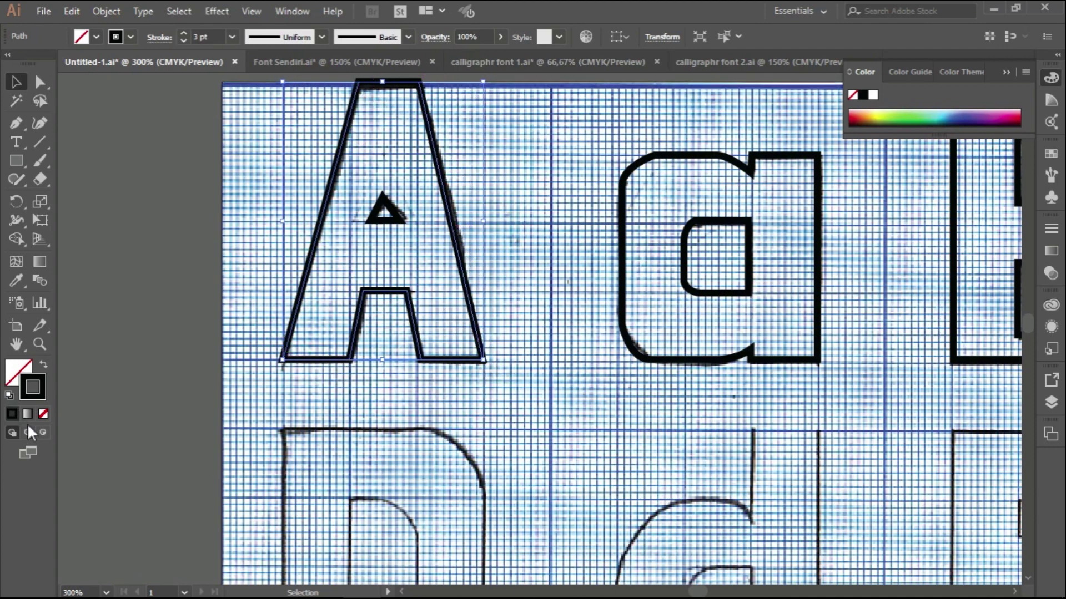
click(44, 414)
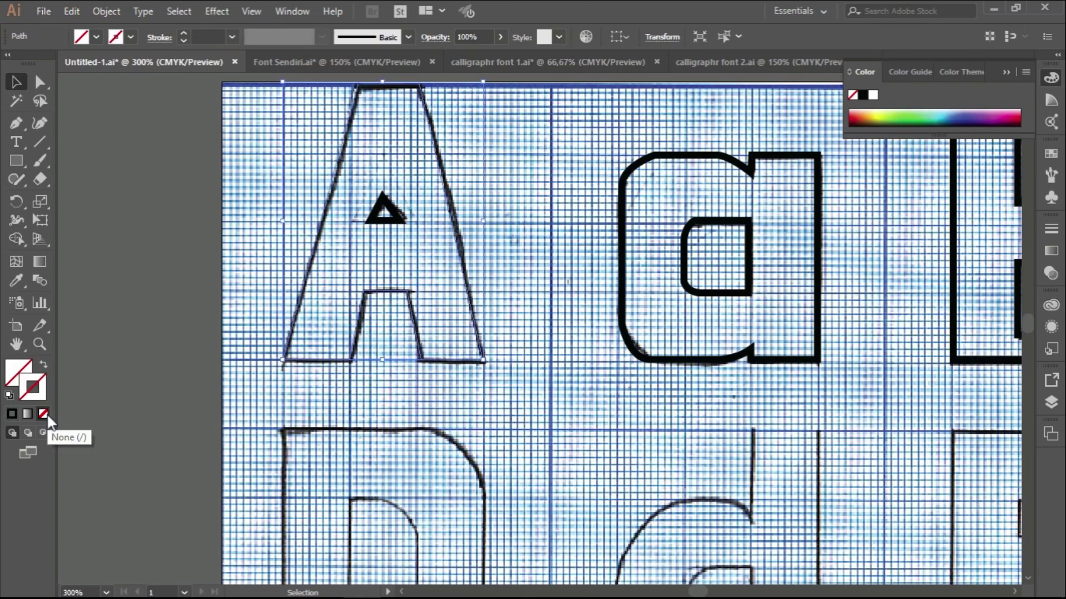
click(13, 420)
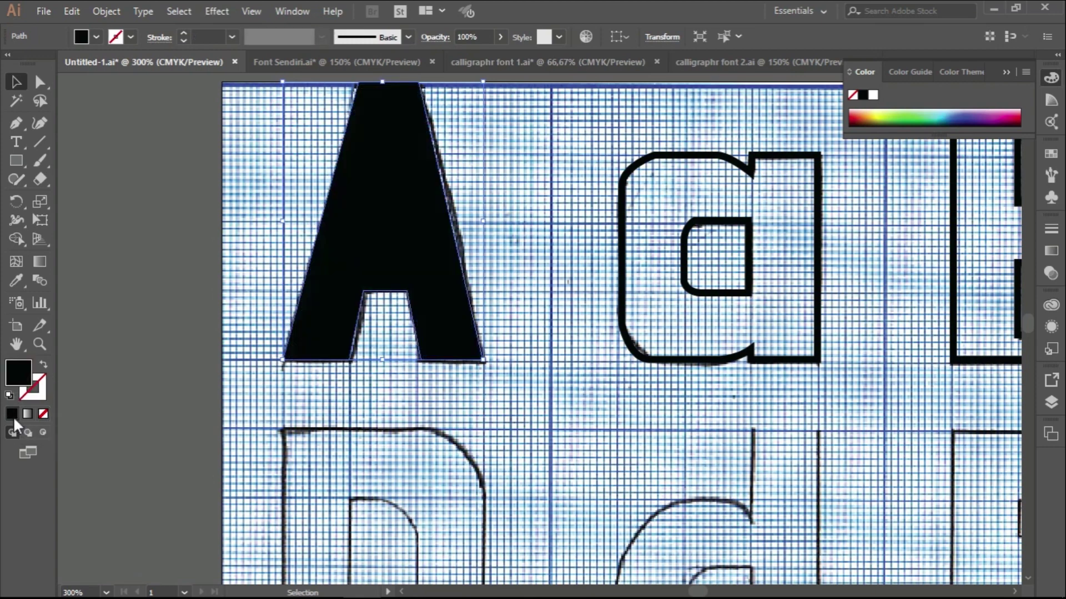
Step: Give the capital A's triangular counter a white fill with no stroke and enlarge it slightly
click(382, 221)
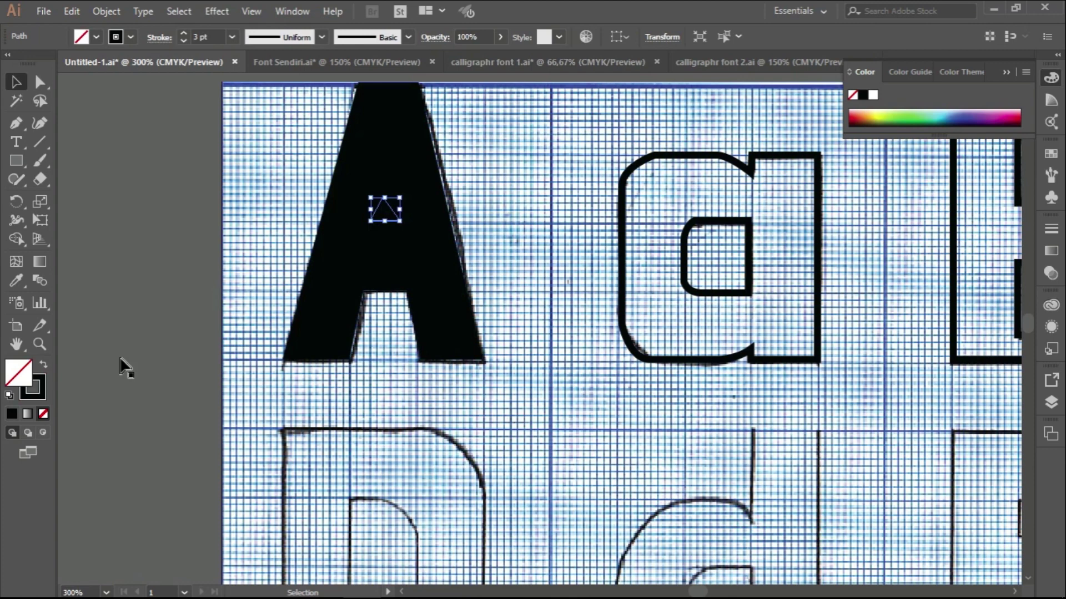
click(43, 414)
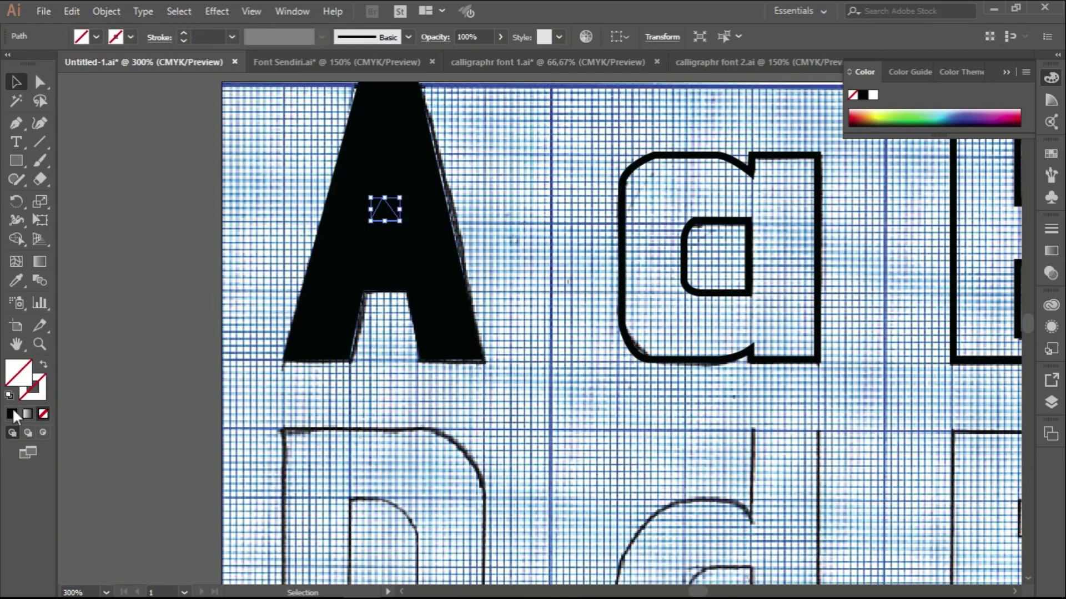
click(12, 414)
double_click(19, 372)
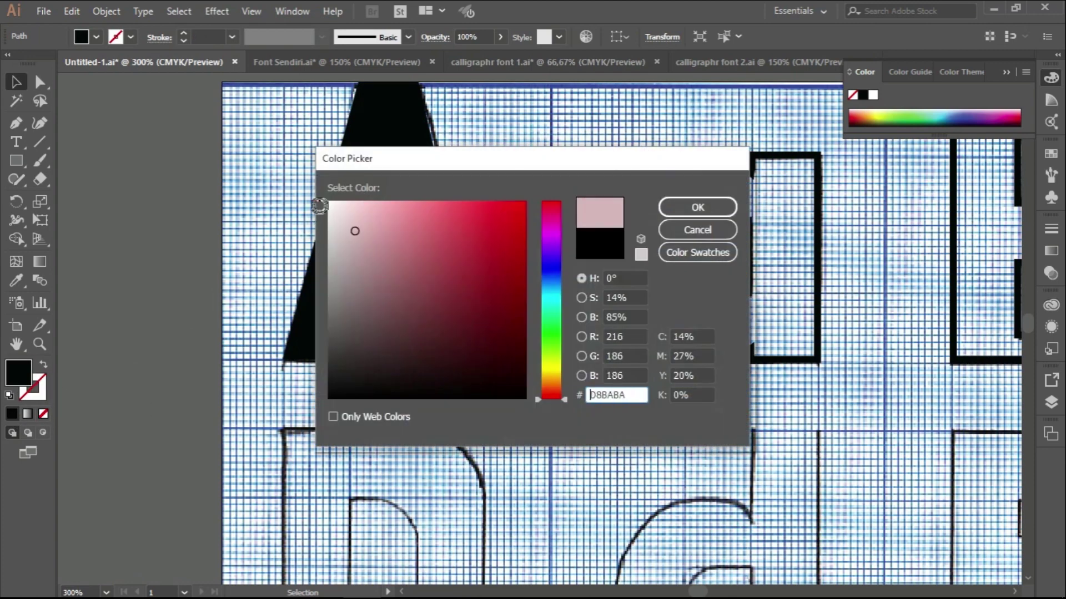
drag(319, 207, 315, 192)
click(701, 212)
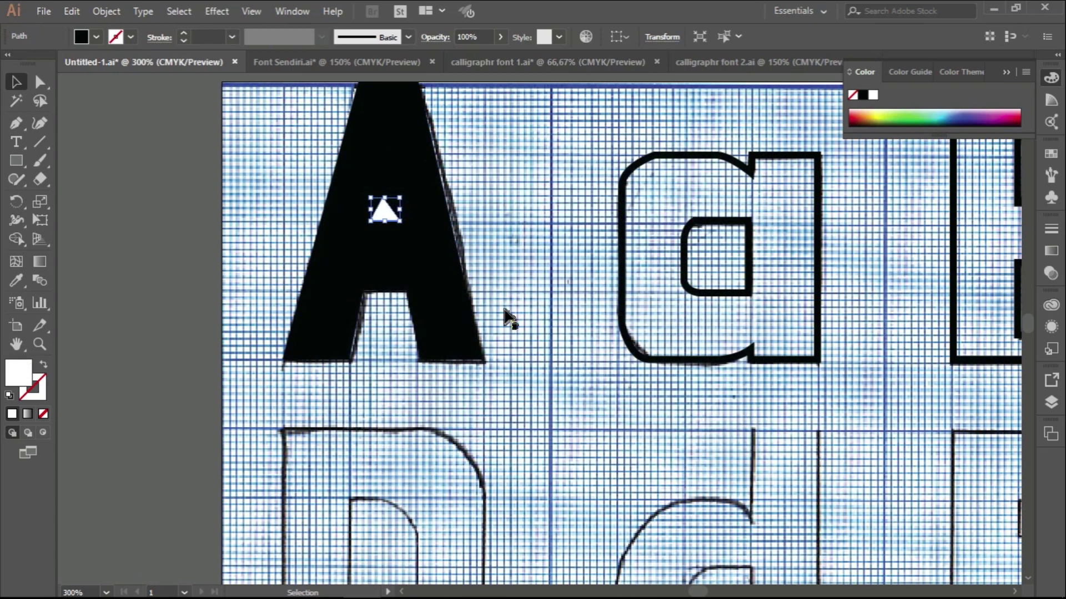
mouse_move(400, 221)
mouse_down()
mouse_move(418, 236)
mouse_move(409, 230)
mouse_up()
click(519, 212)
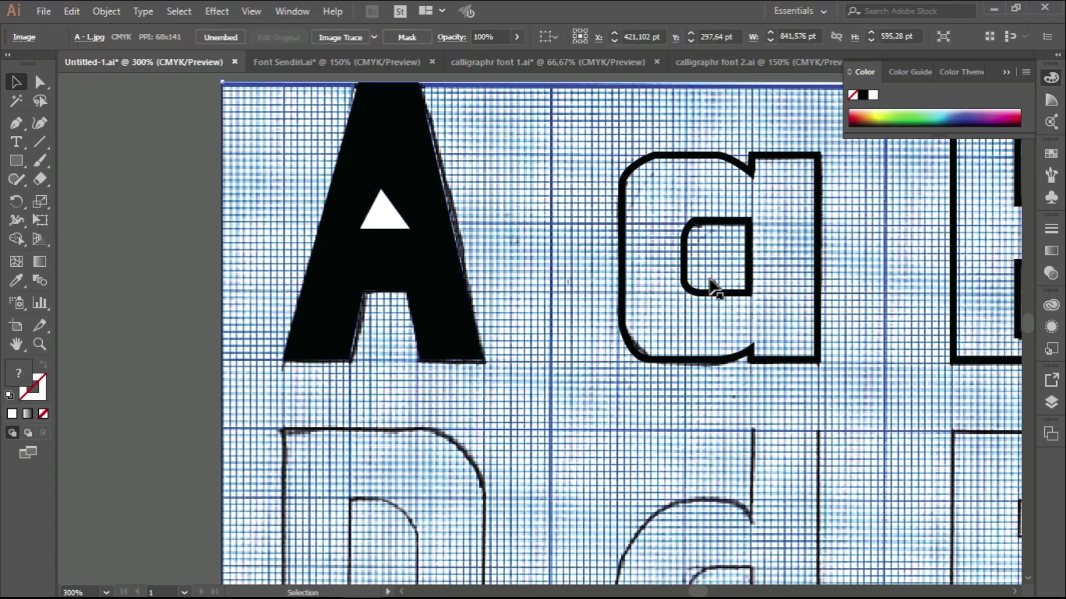
Step: Remove the stroke from the lowercase a's outer outline and fill it with black
click(785, 360)
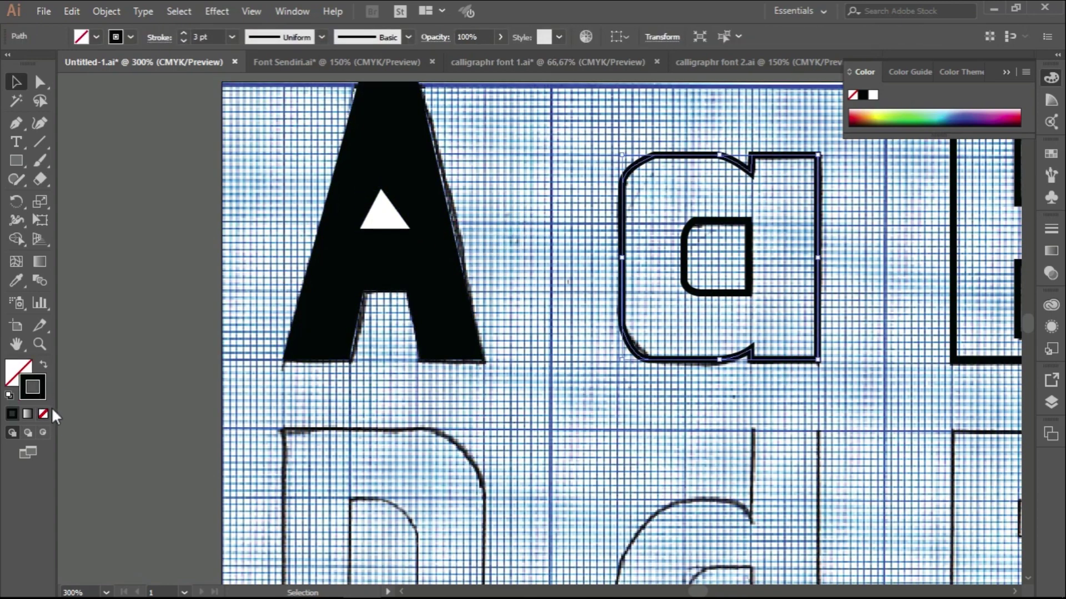
click(44, 414)
double_click(20, 377)
click(683, 209)
click(855, 299)
Step: Give the lowercase a's counter a white fill with no stroke
click(707, 222)
click(39, 393)
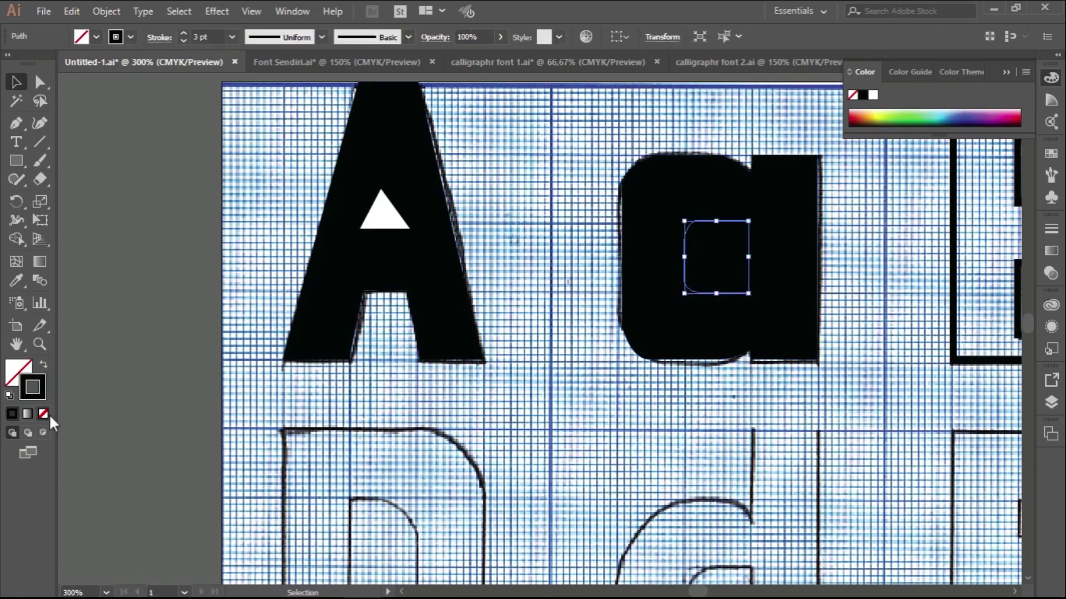
click(44, 414)
double_click(17, 379)
click(344, 204)
click(688, 210)
Step: Remove the stroke from the capital B's outer outline and fill it with black
scroll(855, 277, right, 5)
click(812, 340)
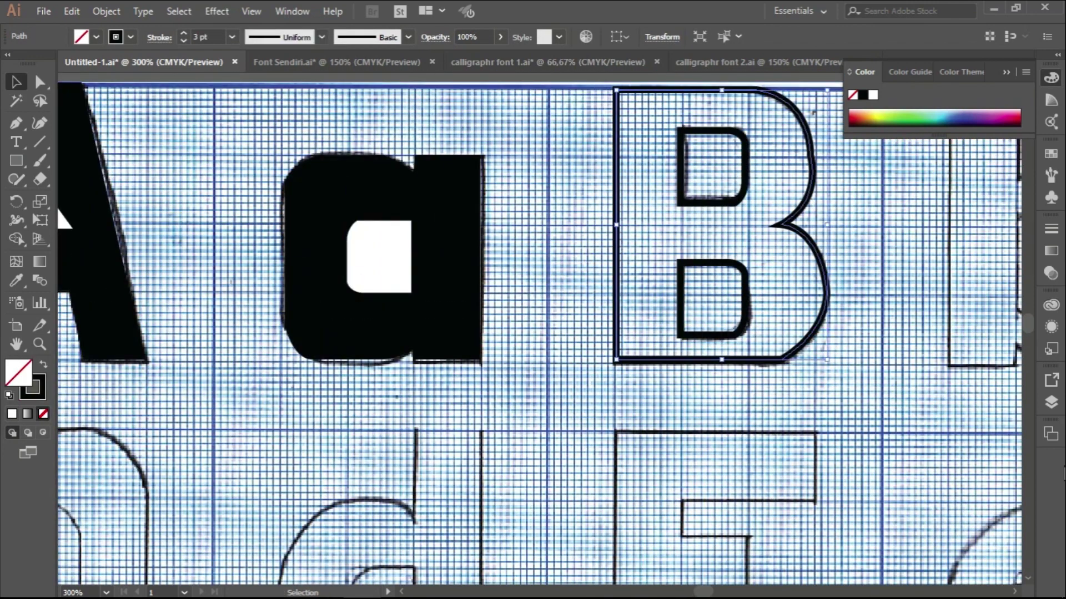
click(39, 397)
click(44, 414)
click(18, 373)
click(12, 412)
Step: Give the capital B's lower counter a white fill with no stroke
click(730, 290)
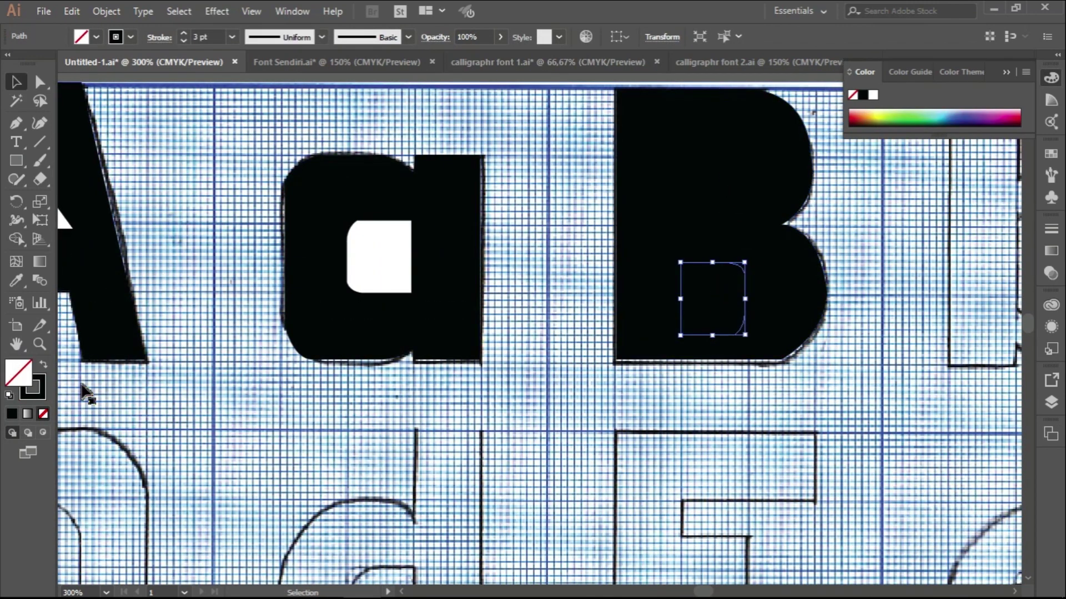
click(38, 393)
click(44, 414)
double_click(18, 373)
click(333, 204)
click(698, 207)
Step: Give the capital B's upper counter a white fill with no stroke and deselect it
click(747, 191)
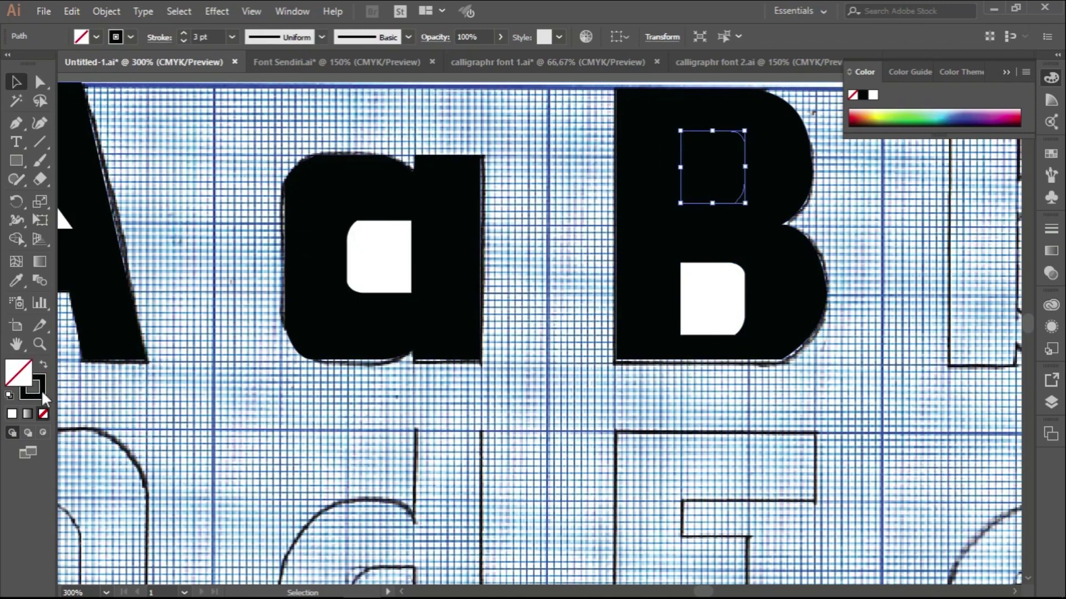
click(39, 393)
click(44, 414)
double_click(18, 373)
click(333, 204)
click(697, 207)
key(ctrl+minus)
key(ctrl+minus)
click(302, 272)
key(ctrl+minus)
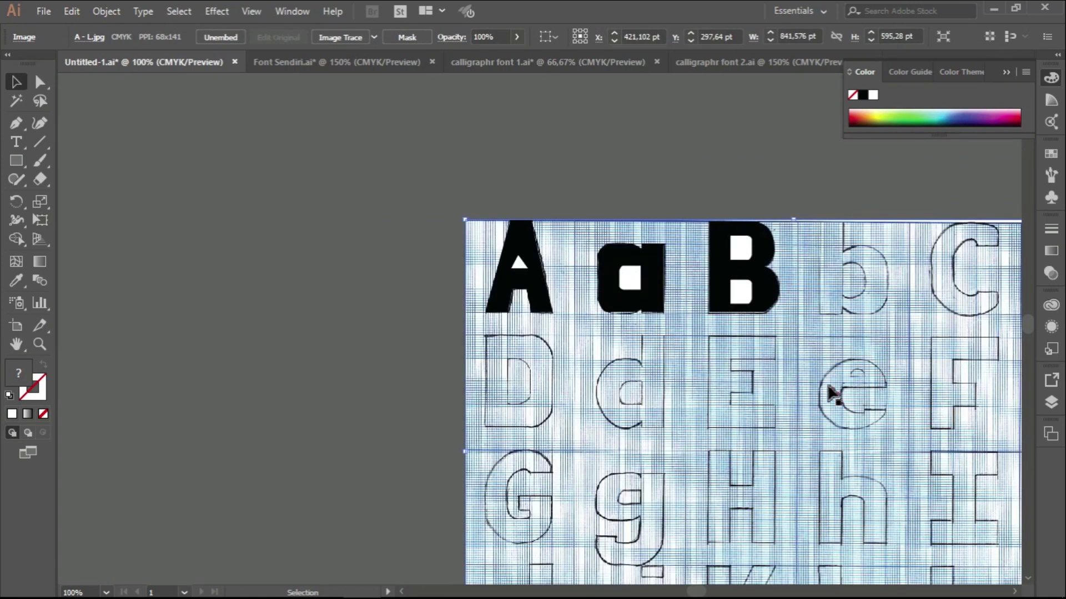
Step: Check the filled A, a and B on the scanned sheet and view the finished character set in the Font Sendiri.ai document
scroll(665, 347, right, 4)
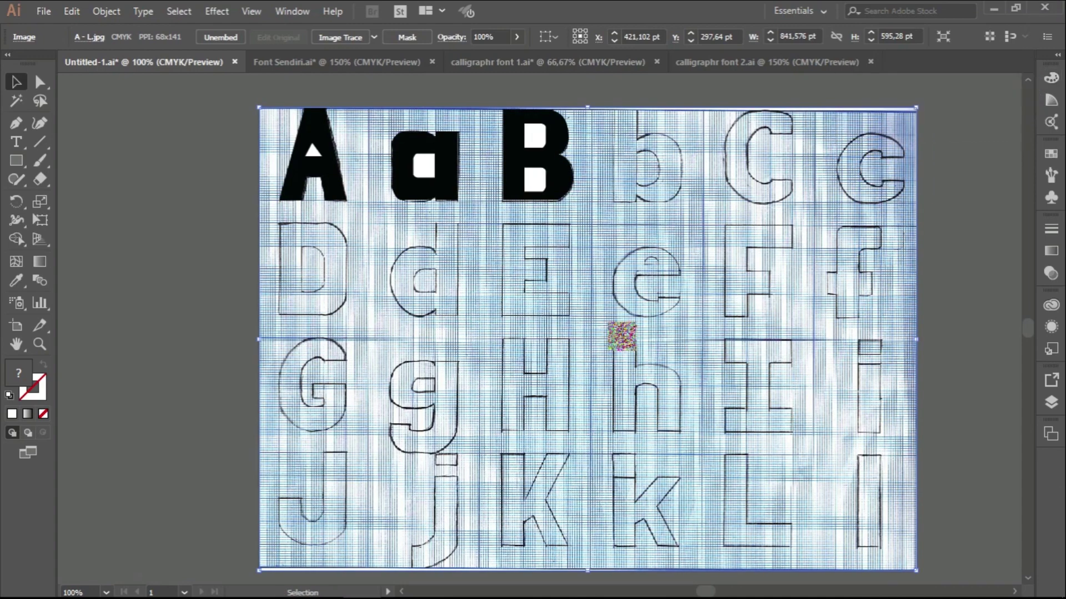
scroll(613, 333, right, 2)
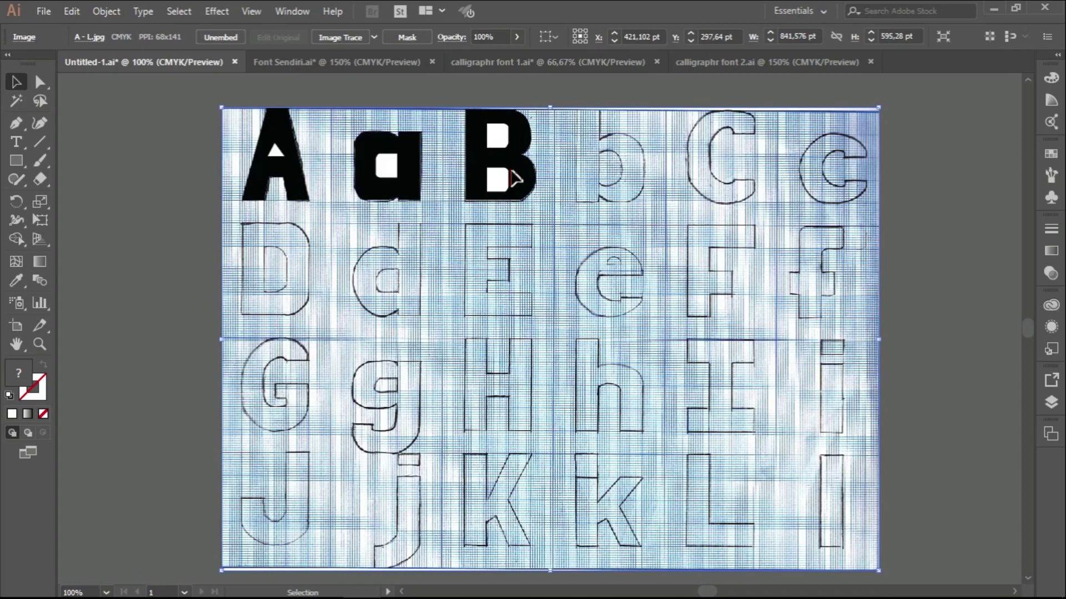
scroll(596, 183, up, 1)
scroll(469, 210, down, 2)
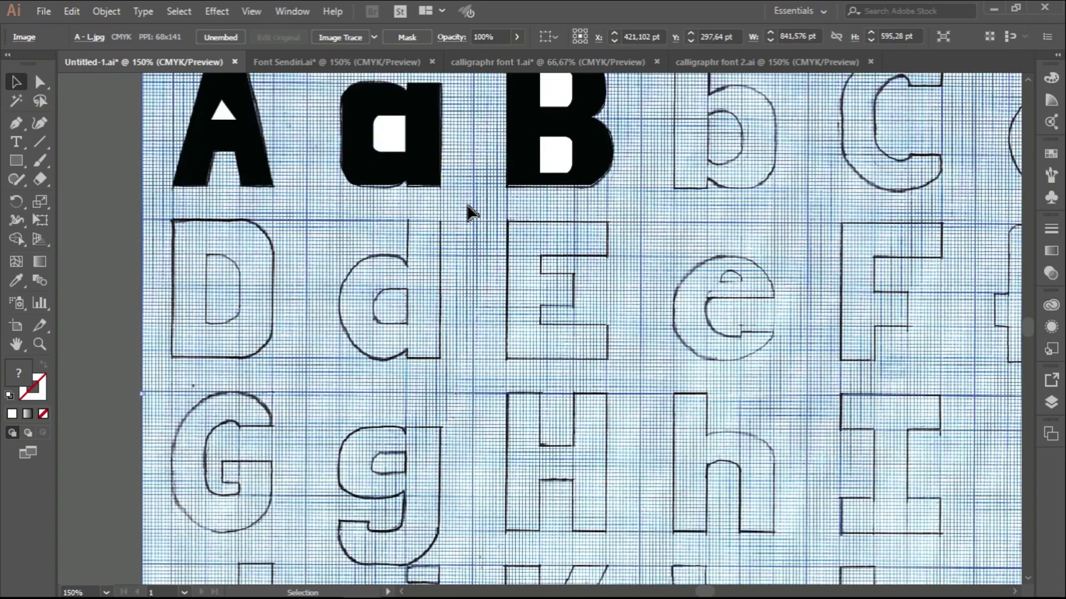
scroll(471, 211, right, 2)
scroll(471, 211, down, 1)
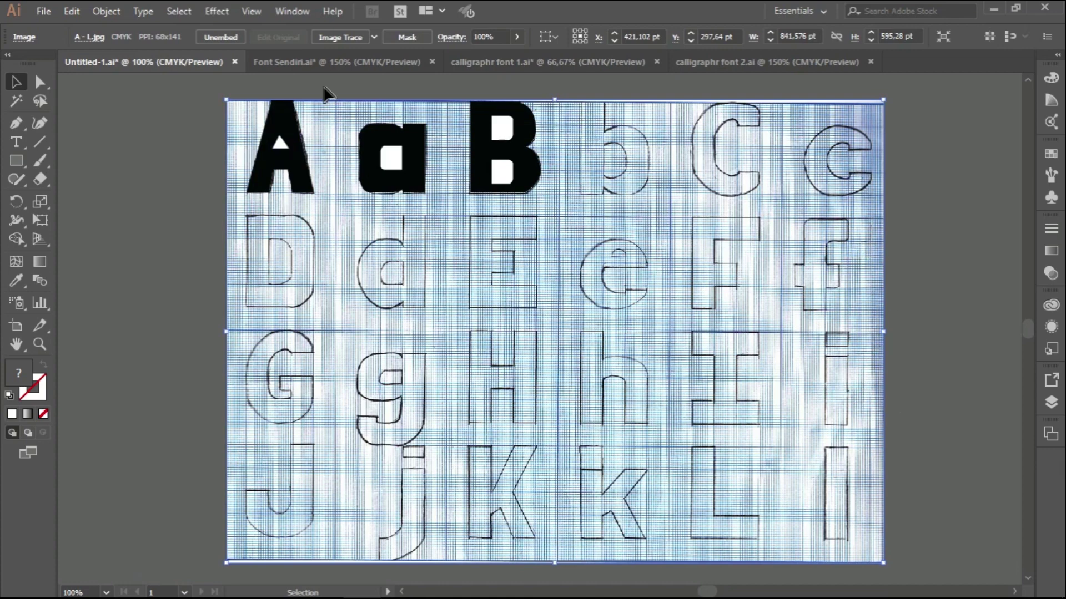
click(348, 67)
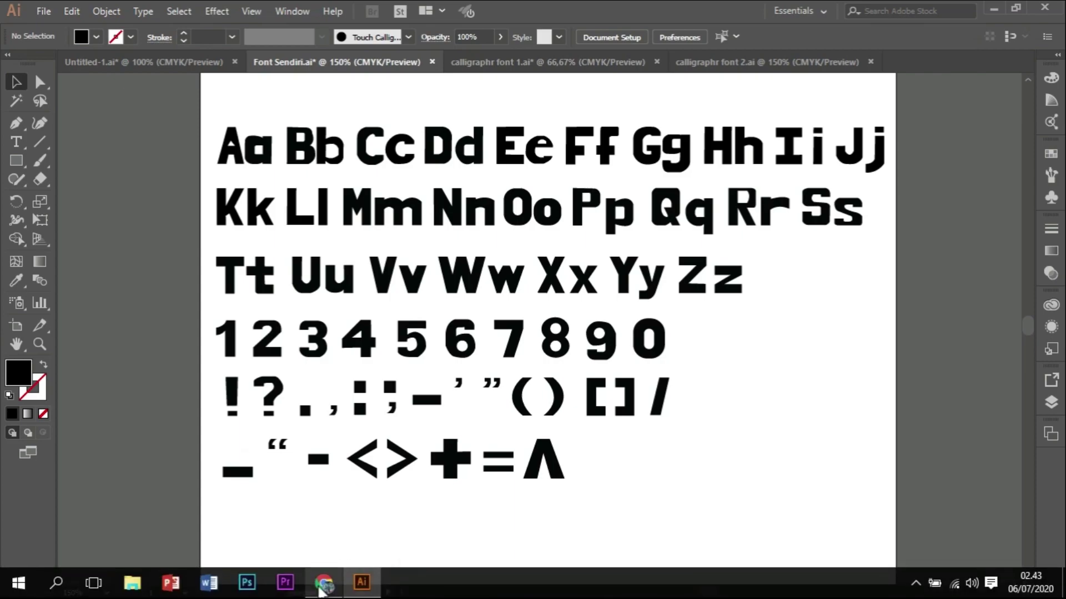
Step: Switch to Chrome, look over the Calligraphr home page and dismiss the downloads bar
click(324, 583)
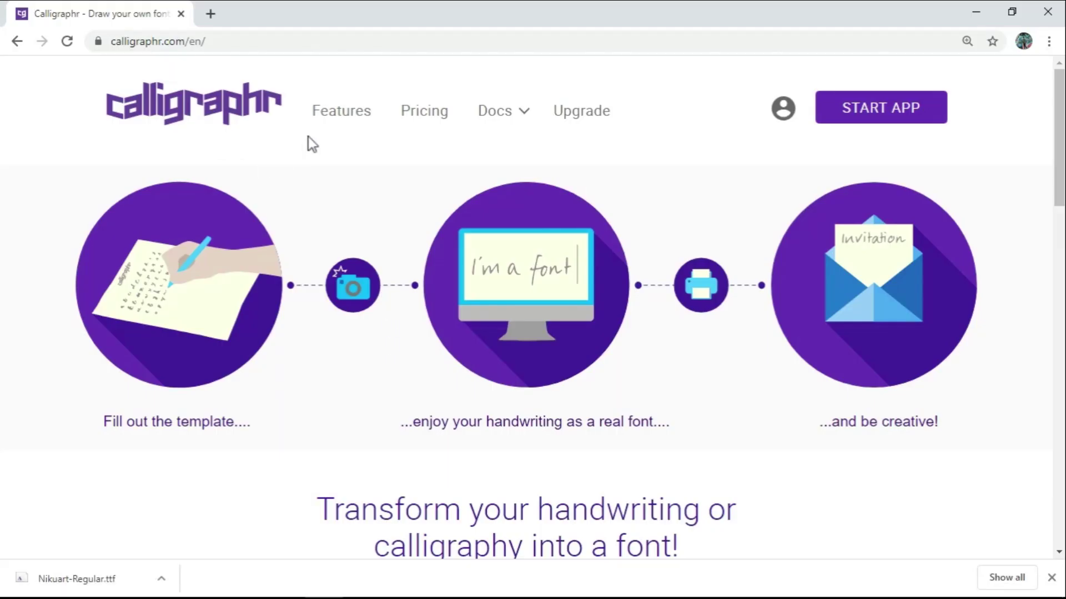
drag(265, 44, 75, 45)
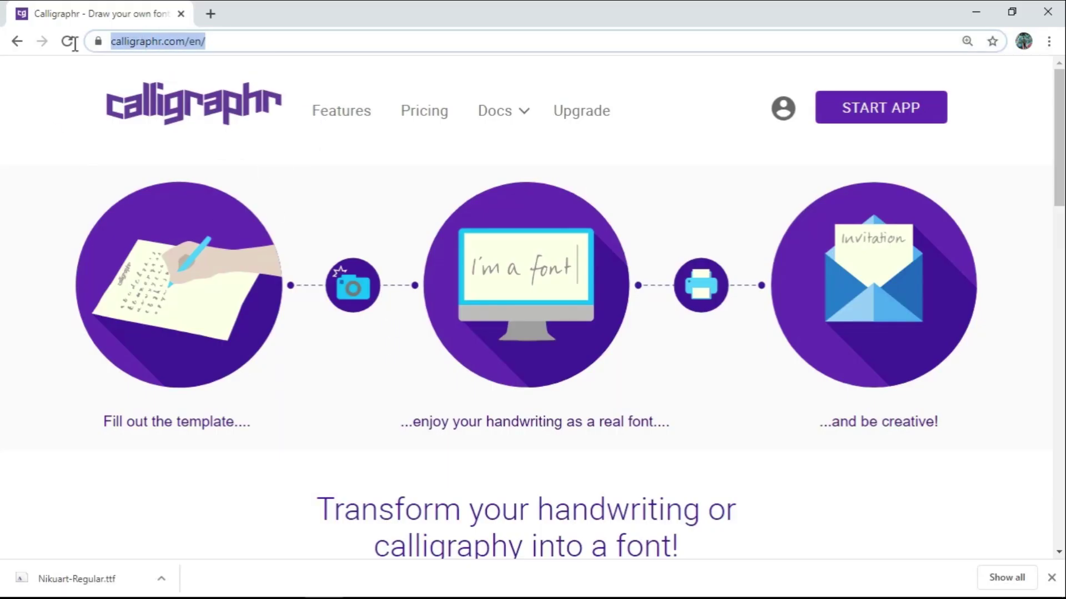
click(251, 155)
scroll(295, 368, down, 3)
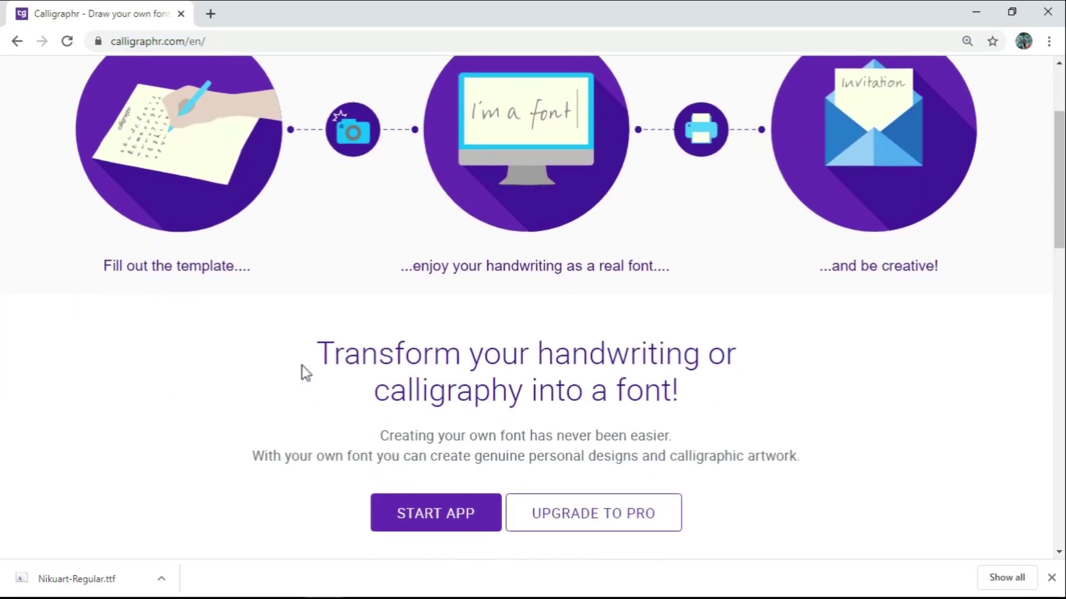
scroll(304, 365, up, 3)
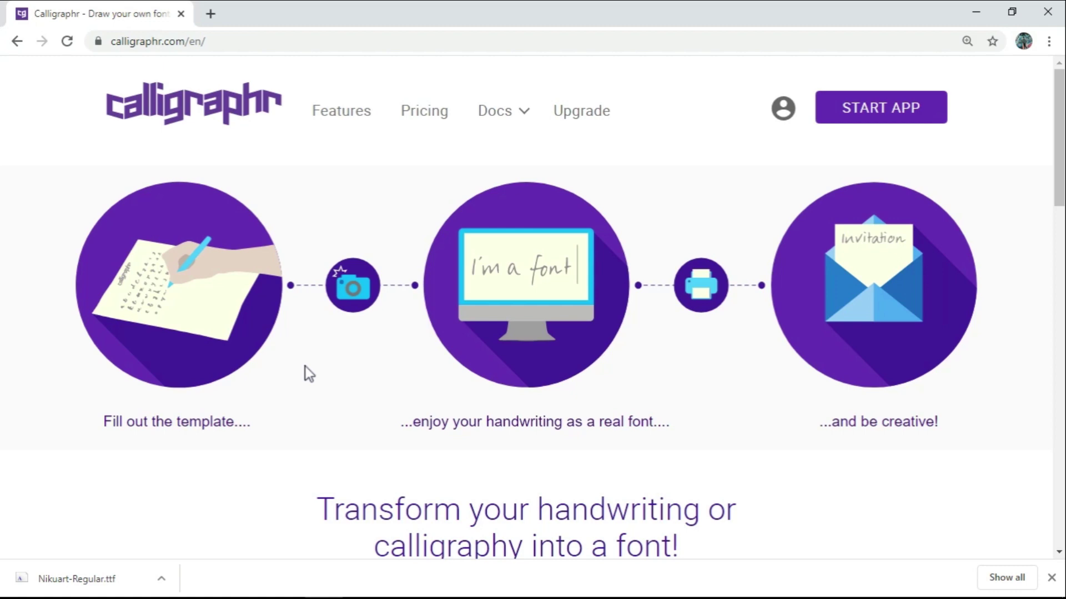
click(1051, 577)
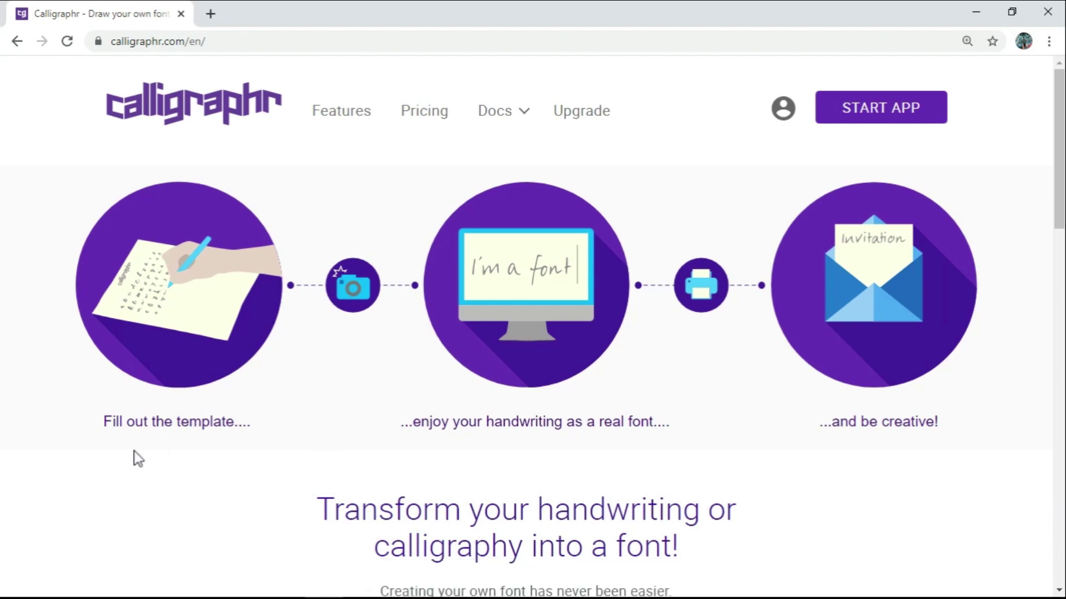
scroll(123, 467, down, 3)
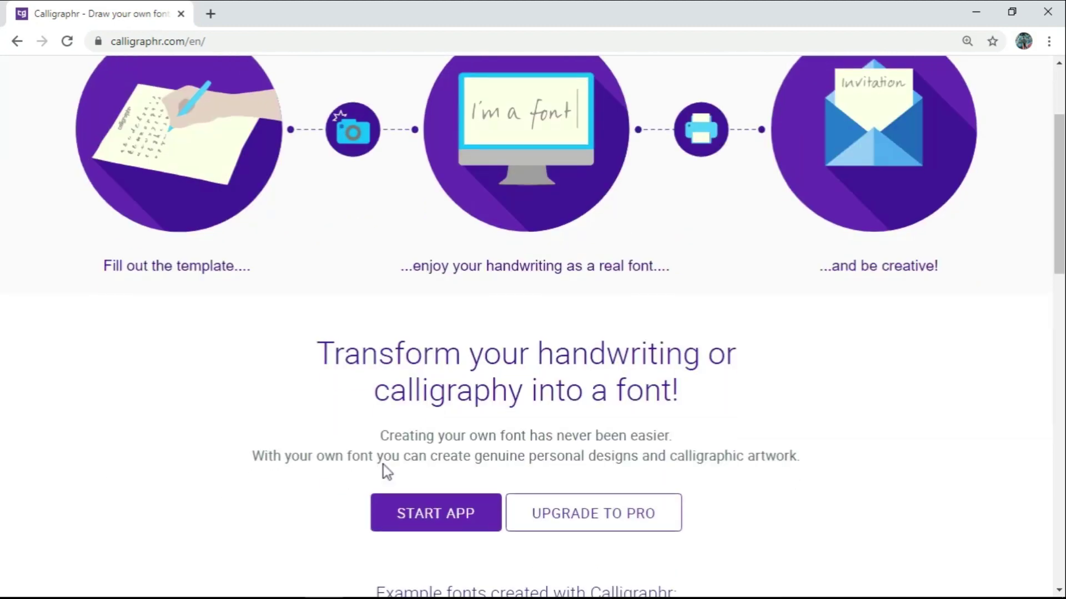
scroll(260, 409, up, 3)
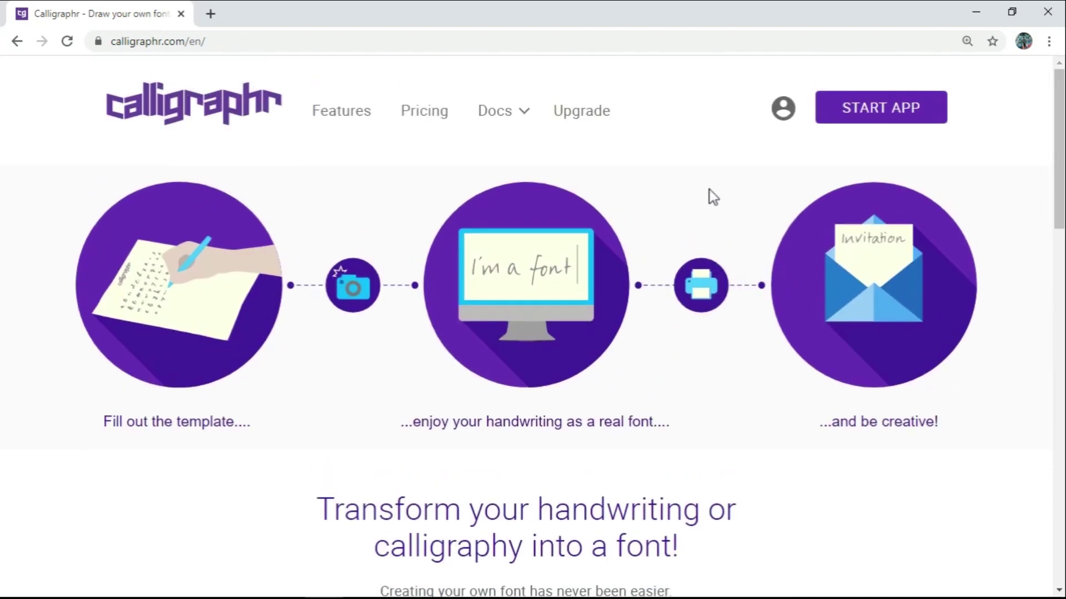
Step: Start the Calligraphr web app and choose the Minimal English character set for a new template
click(910, 120)
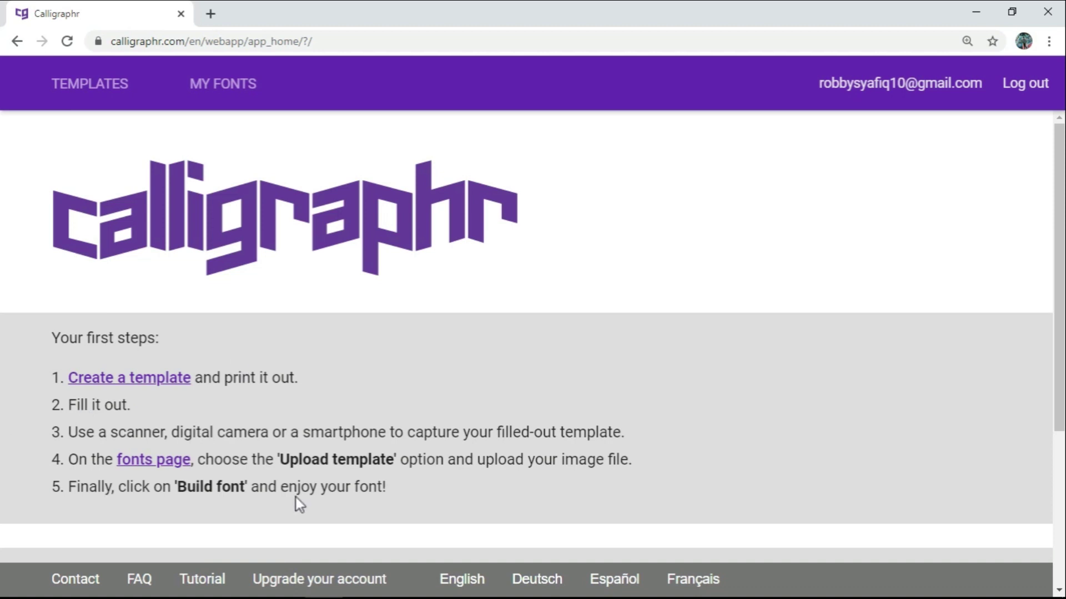
click(168, 389)
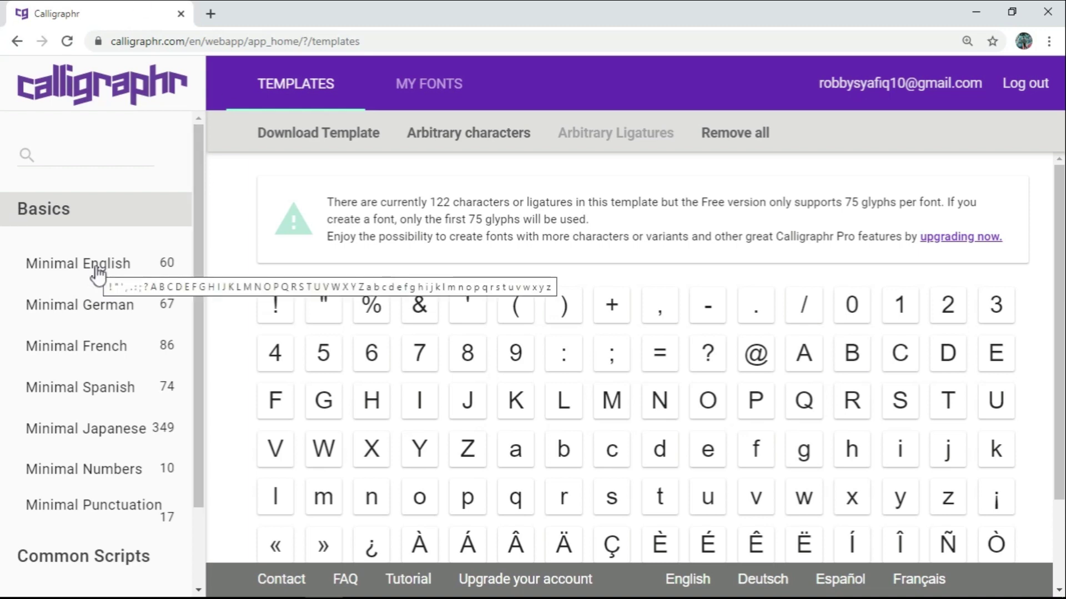
click(98, 272)
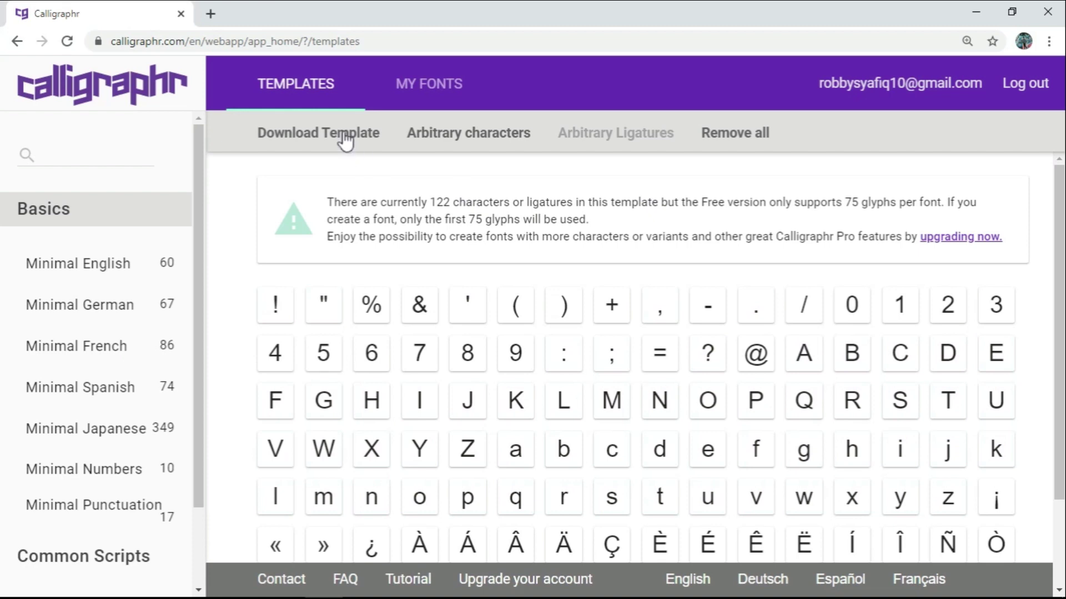
Step: Download the template in PNG format and open the resulting Calligraphr-Template.zip
click(346, 142)
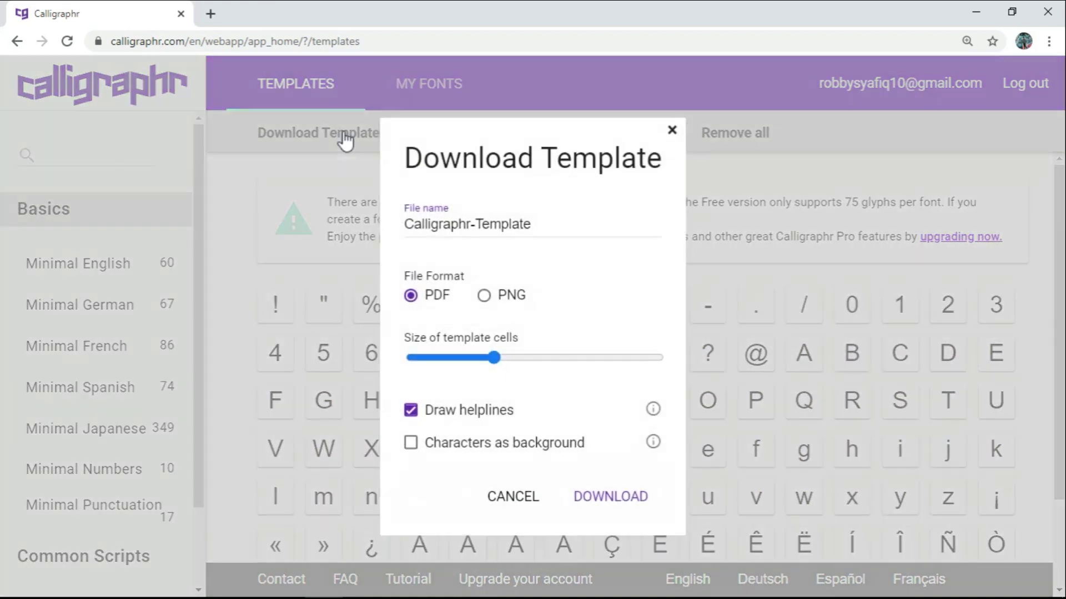
click(502, 303)
click(614, 503)
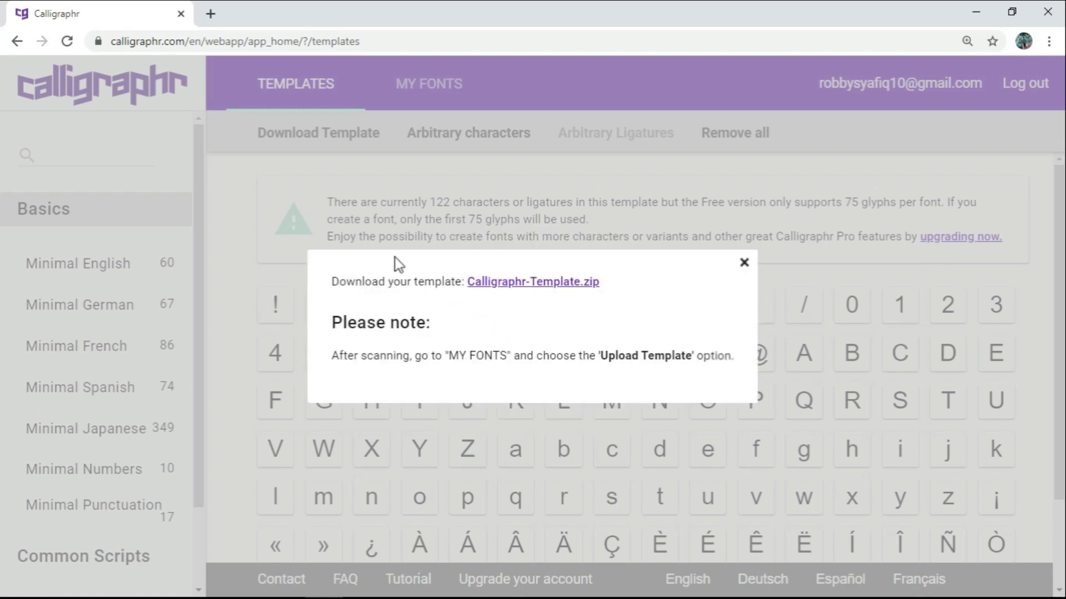
click(548, 285)
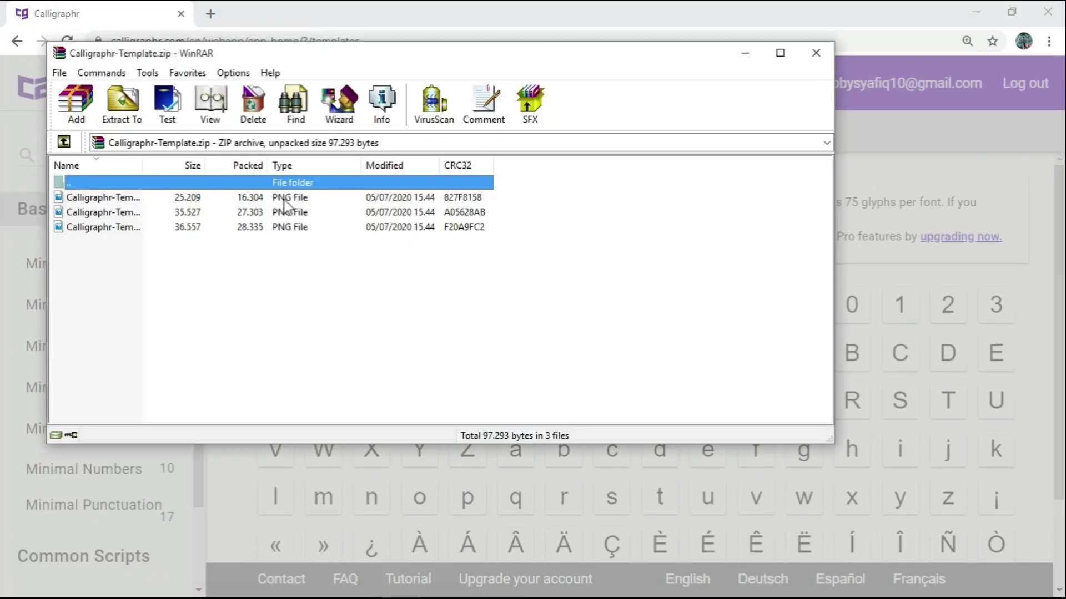
Step: Preview the first PNG template page from the archive, look over its empty grid, and close the preview and archive
double_click(283, 197)
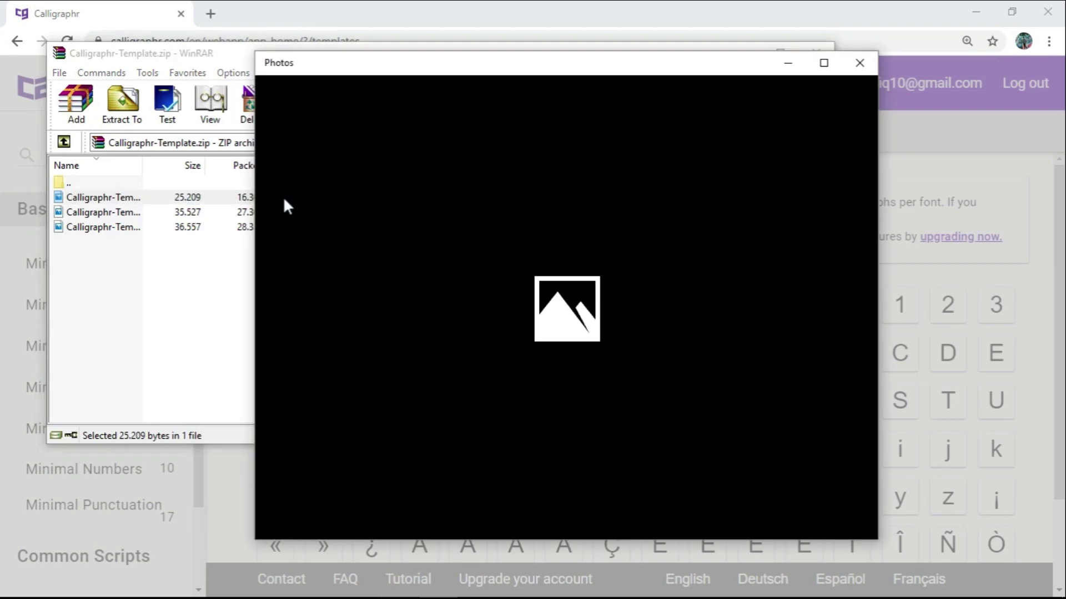
scroll(587, 178, up, 5)
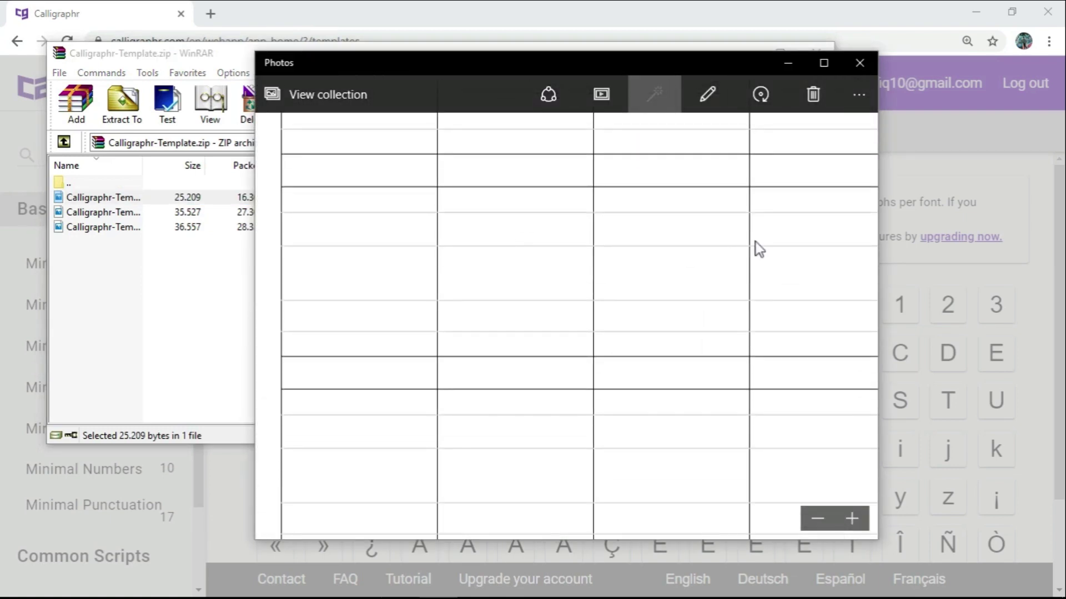
drag(781, 254, 652, 362)
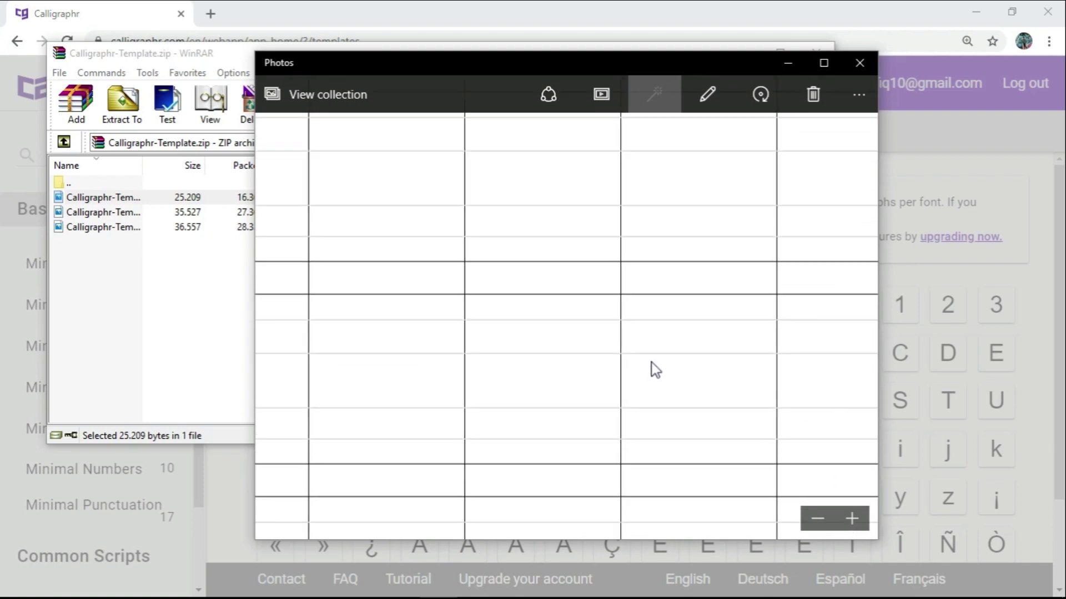
click(860, 63)
click(820, 59)
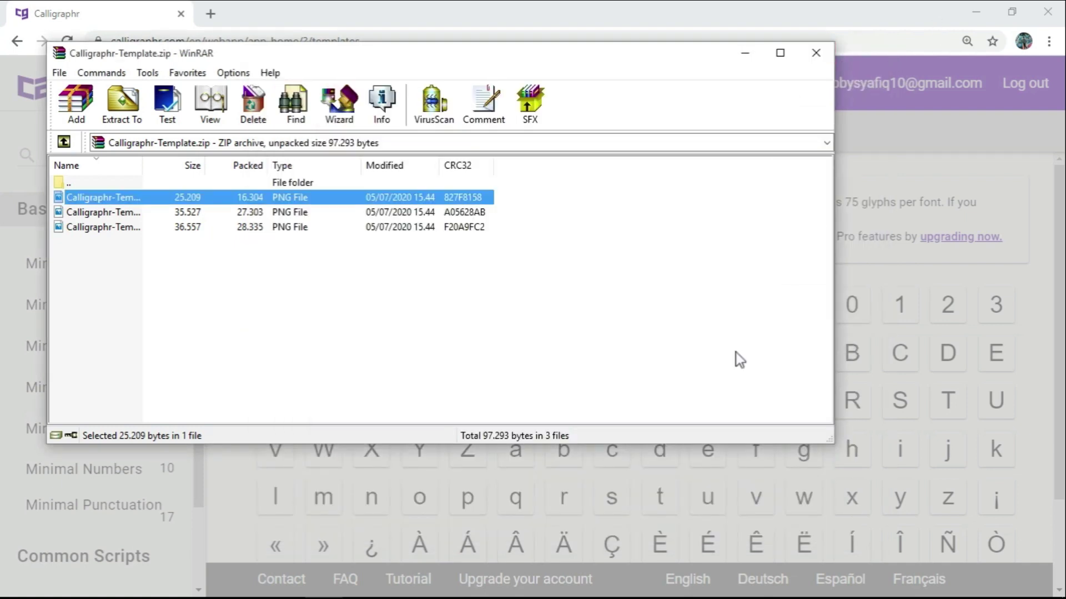
Step: Extract the Calligraphr-Template archive directly into the Downloads folder and check the extracted template images
click(139, 588)
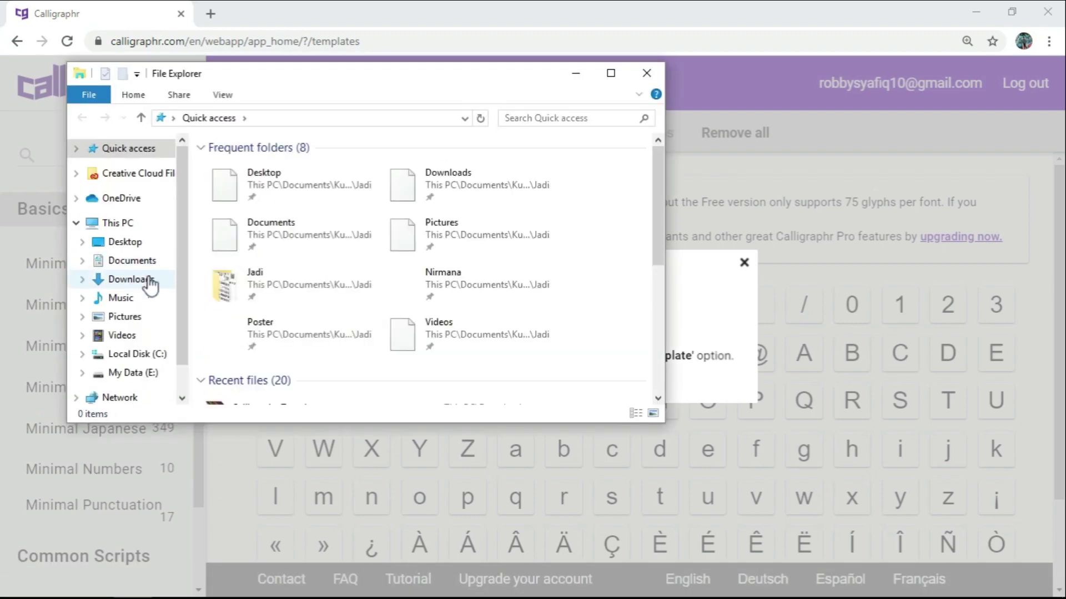
click(149, 280)
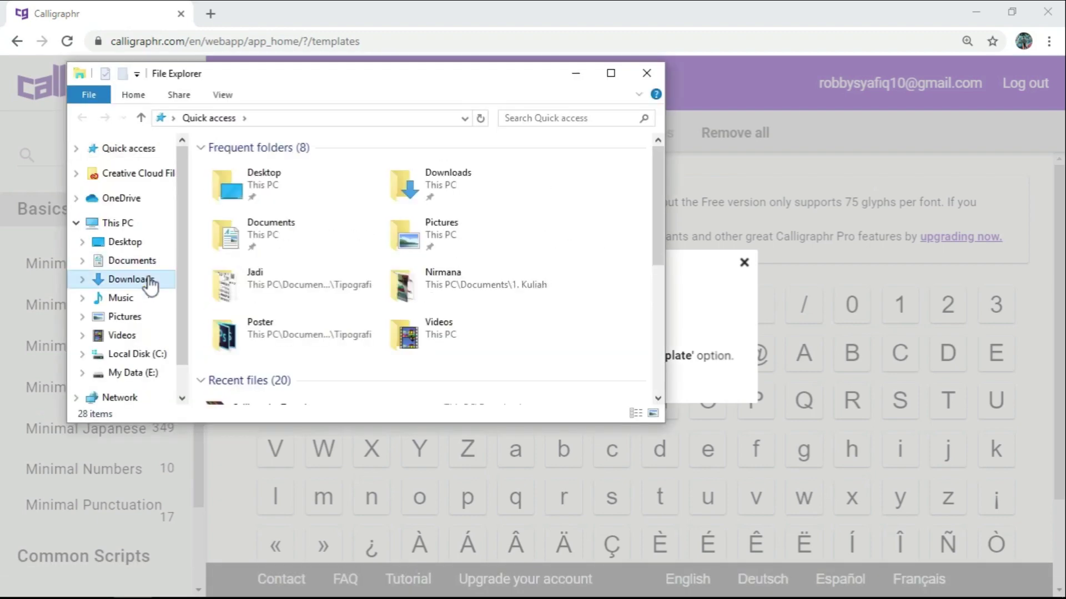
click(338, 188)
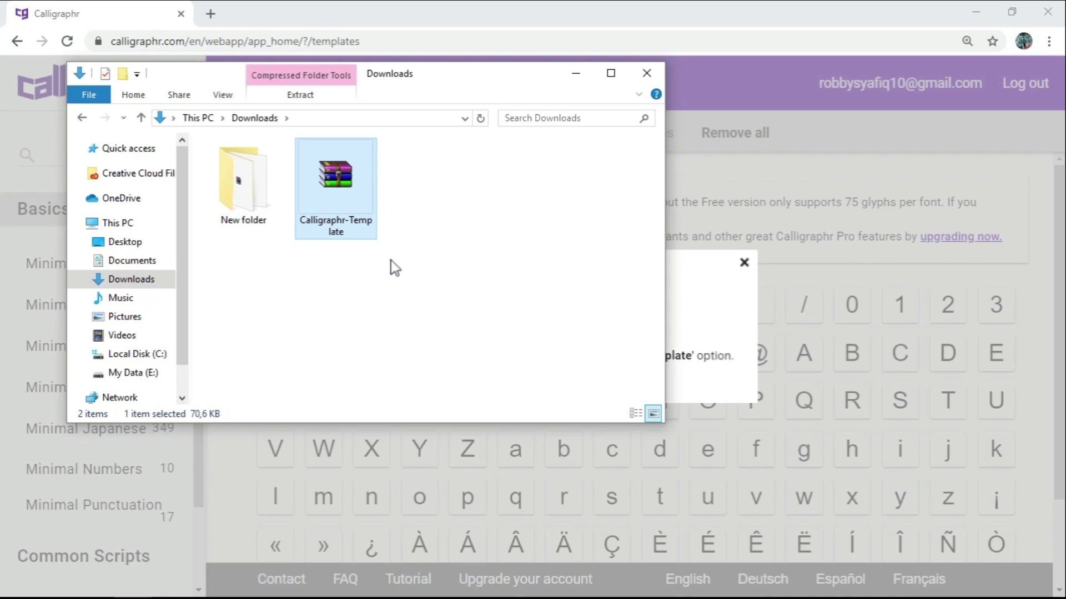
right_click(331, 192)
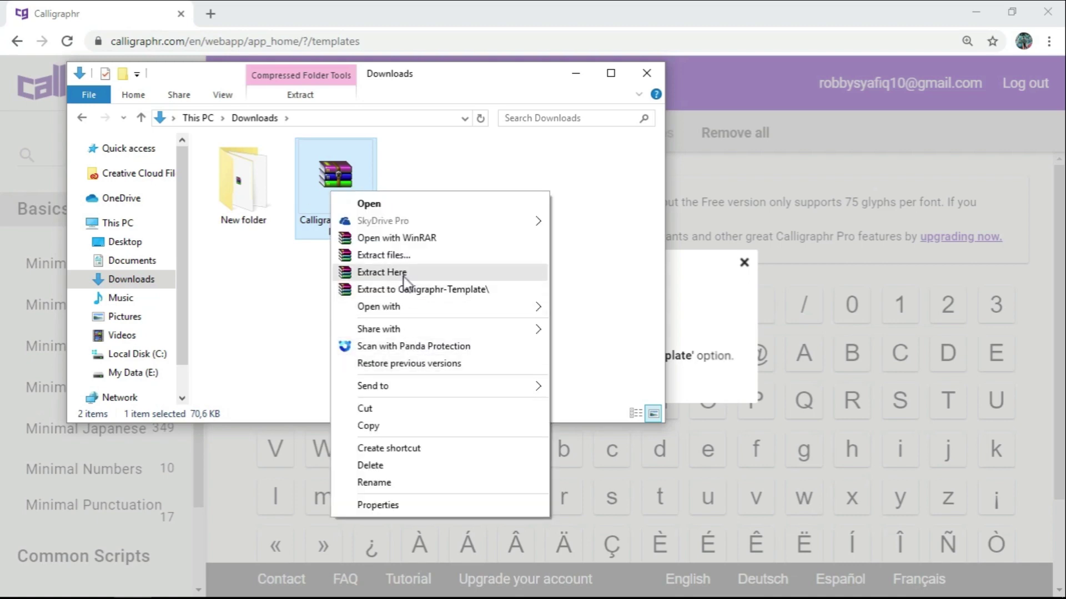
click(404, 274)
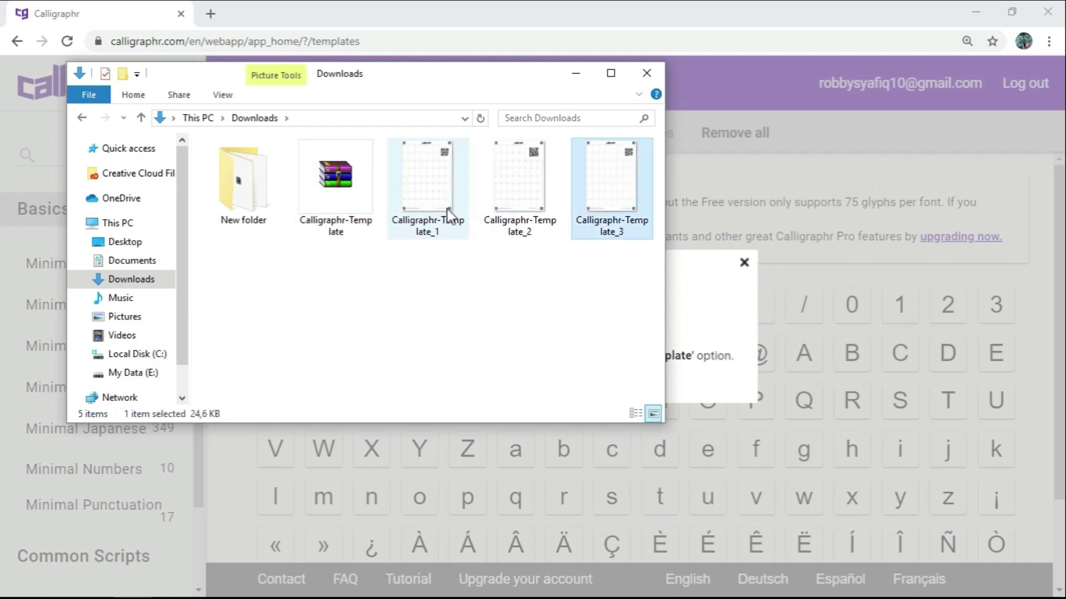
click(555, 201)
click(577, 199)
click(466, 199)
click(461, 272)
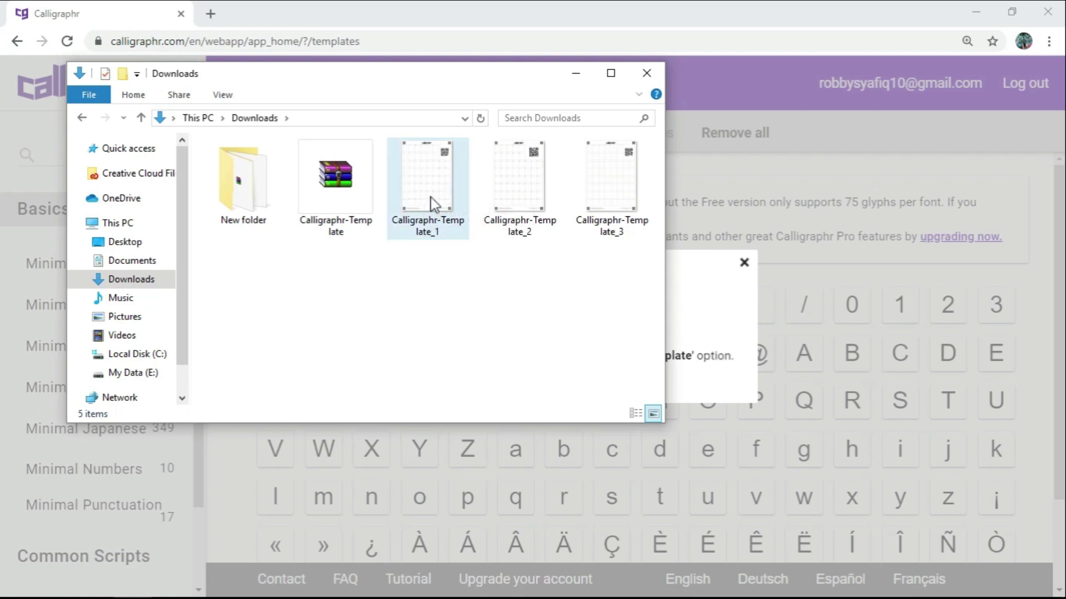
Step: Switch to Illustrator, view the filled template sheet in calligraphr font 1.ai and clear the selection
mouse_move(416, 597)
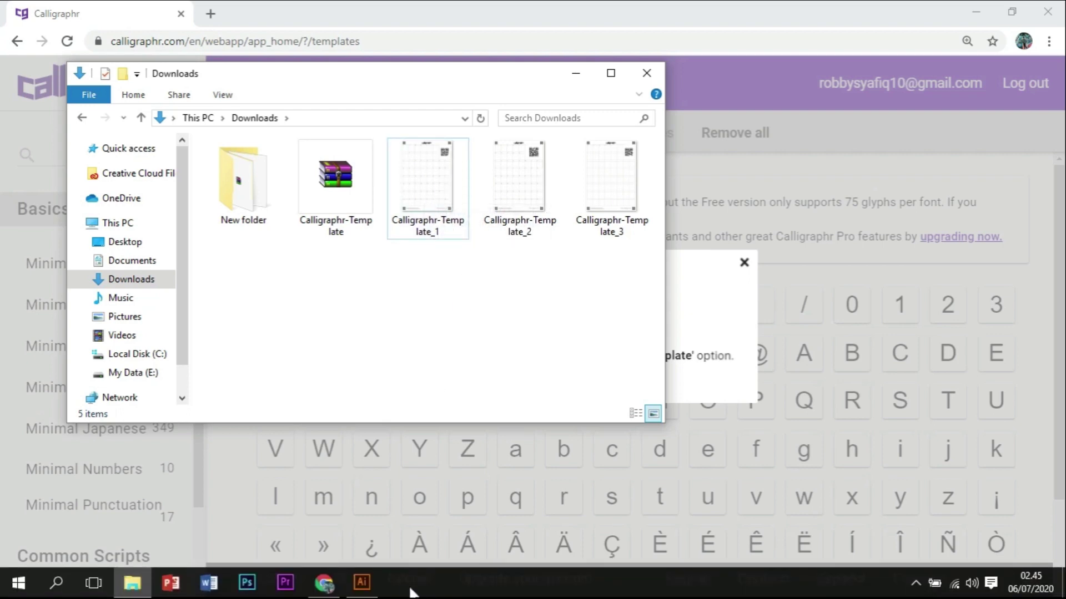
click(361, 582)
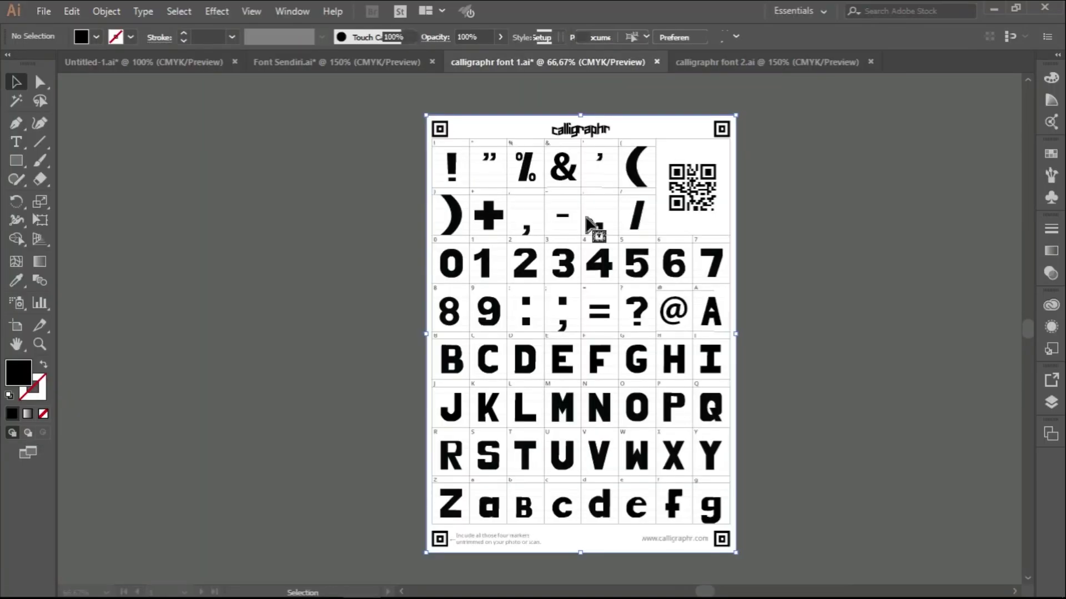
drag(588, 225, 552, 200)
scroll(553, 200, right, 3)
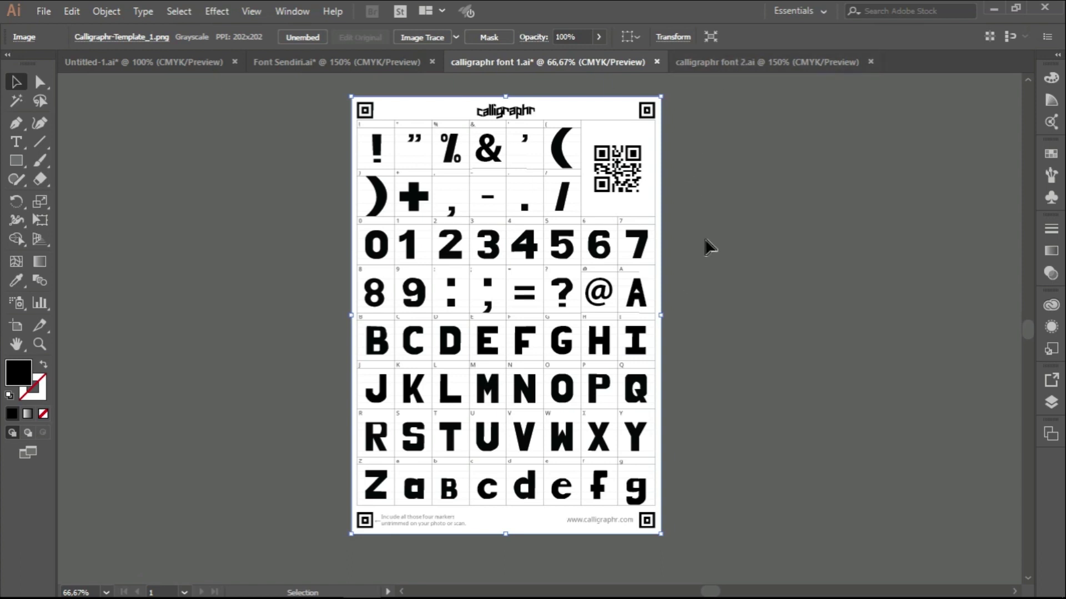
click(724, 219)
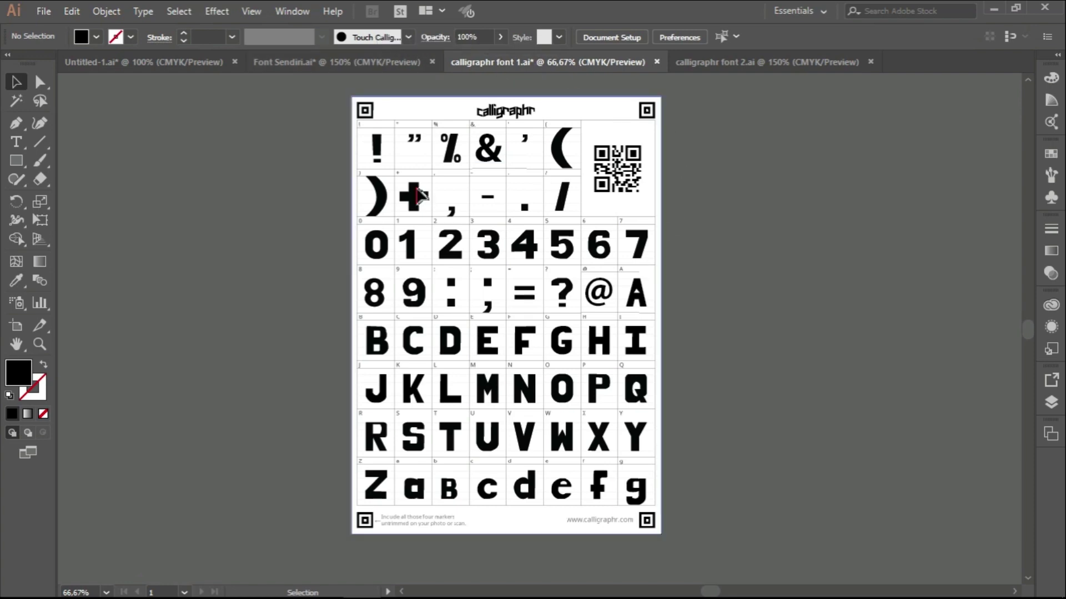
Step: Examine how the characters sit in the template cells, from the punctuation rows down to the lowercase letters
alt+scroll(428, 203, up, 2)
scroll(711, 182, up, 1)
scroll(711, 182, up, 1)
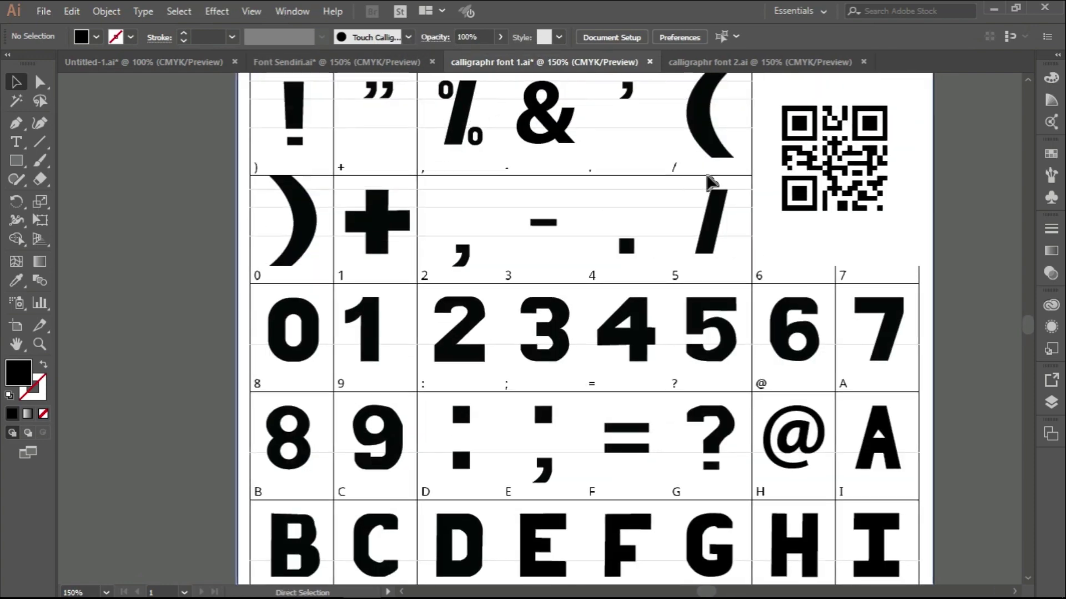
scroll(416, 225, right, 2)
scroll(416, 211, up, 2)
scroll(414, 224, down, 2)
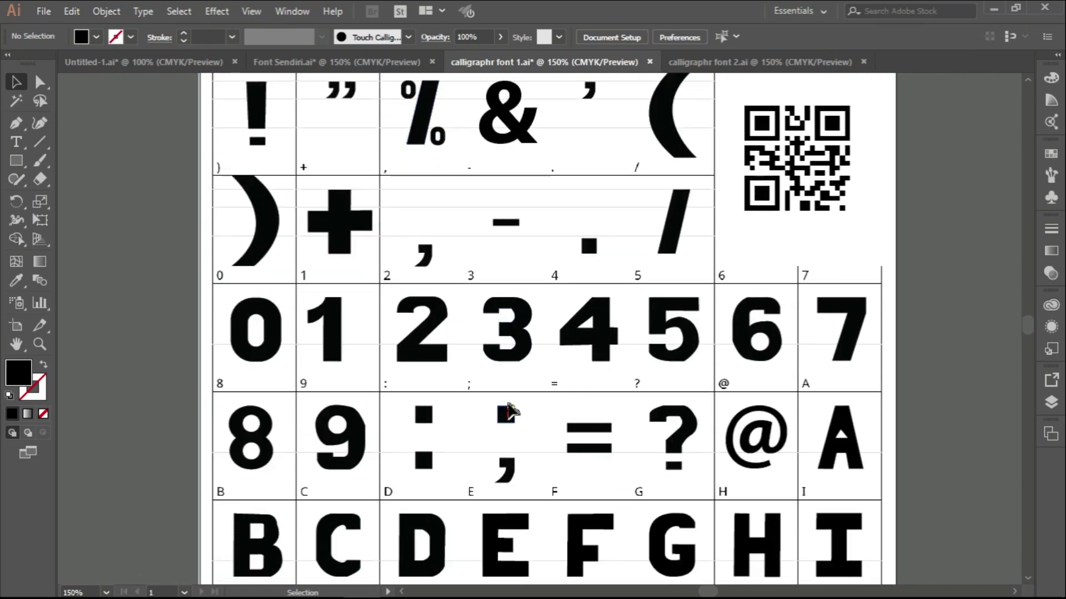
scroll(475, 376, down, 4)
scroll(475, 376, down, 6)
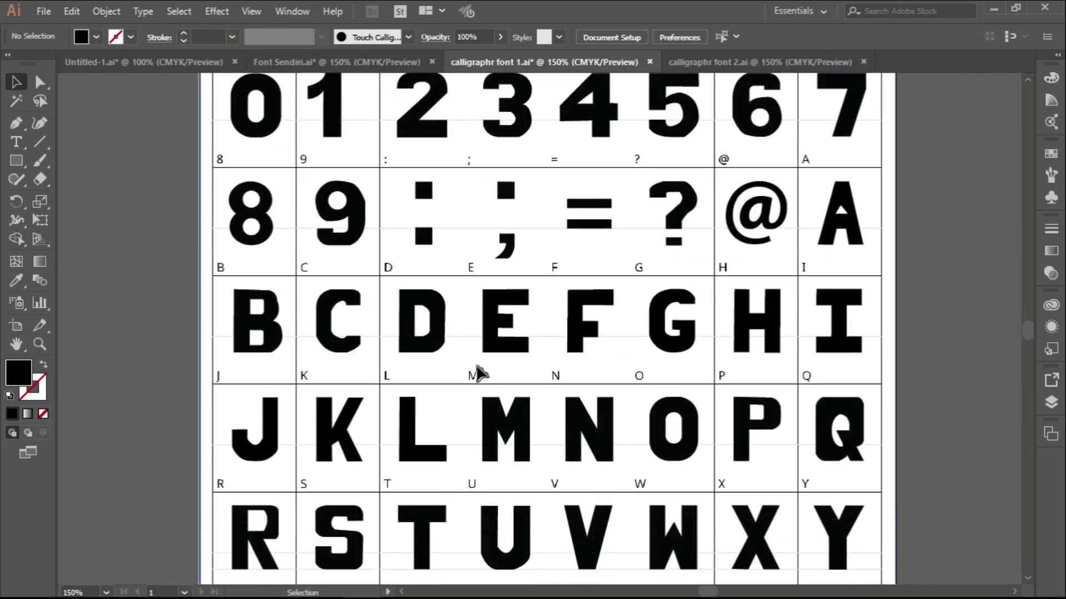
scroll(490, 356, down, 1)
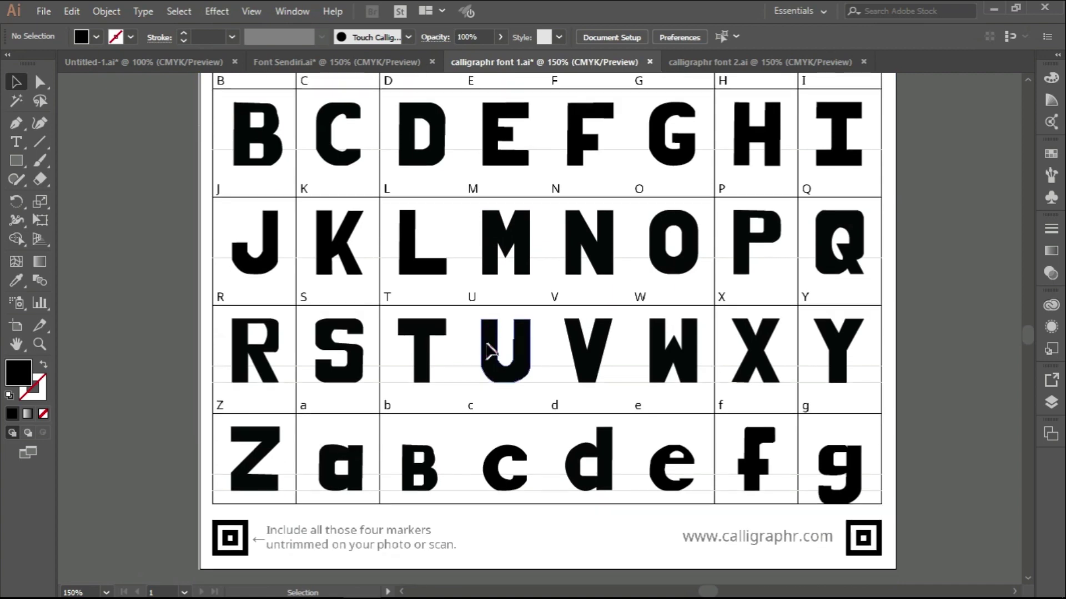
Step: Delete the capital B and C from their template cells
click(279, 157)
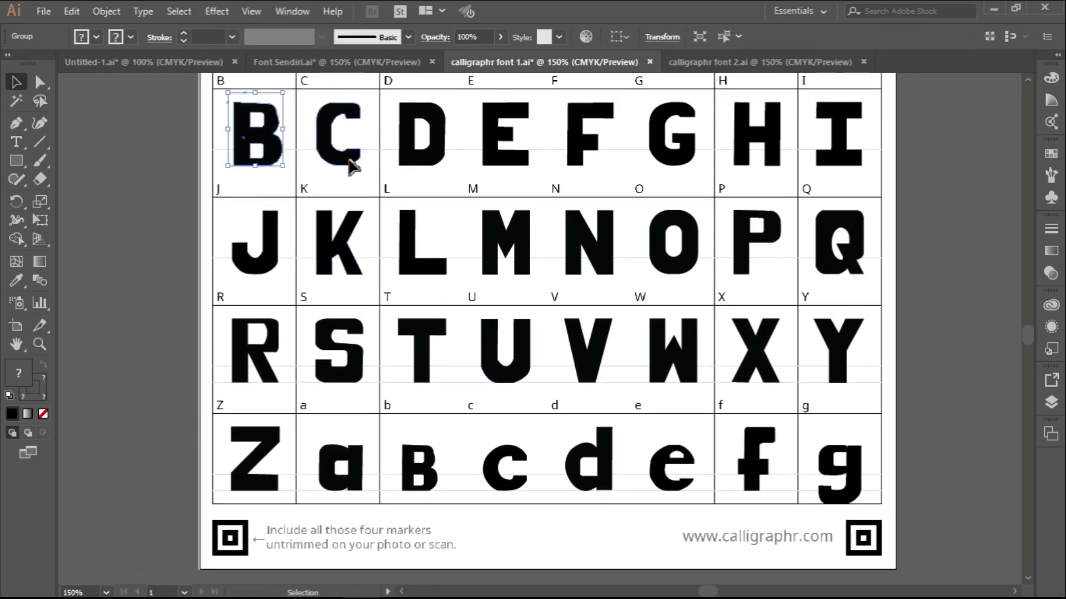
key(Delete)
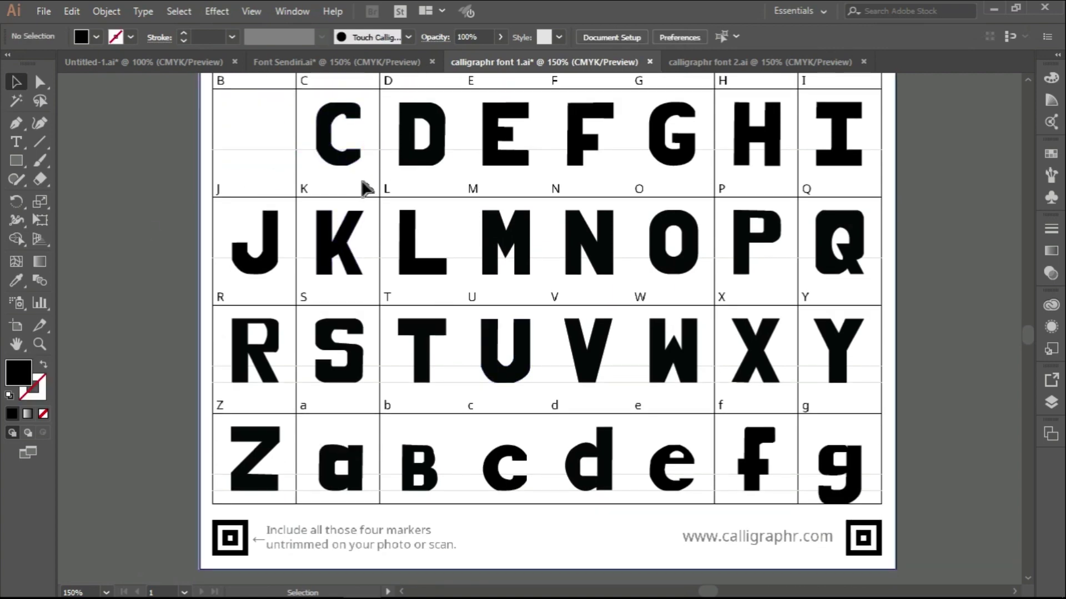
click(350, 161)
key(Delete)
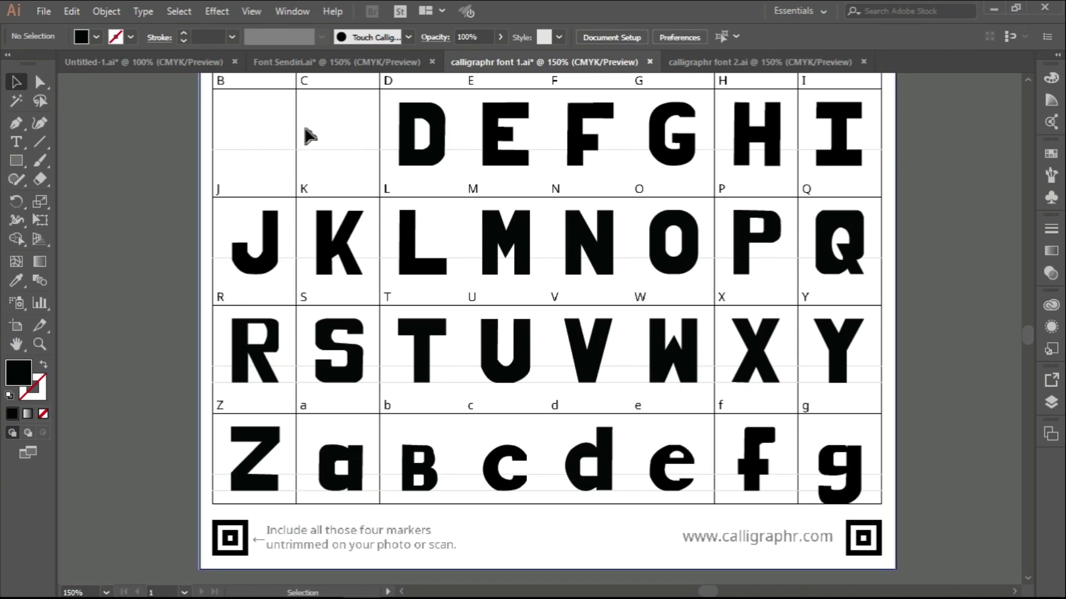
Step: Copy the capital B from Font Sendiri.ai into the template's B cell and set it on the baseline guide
click(364, 62)
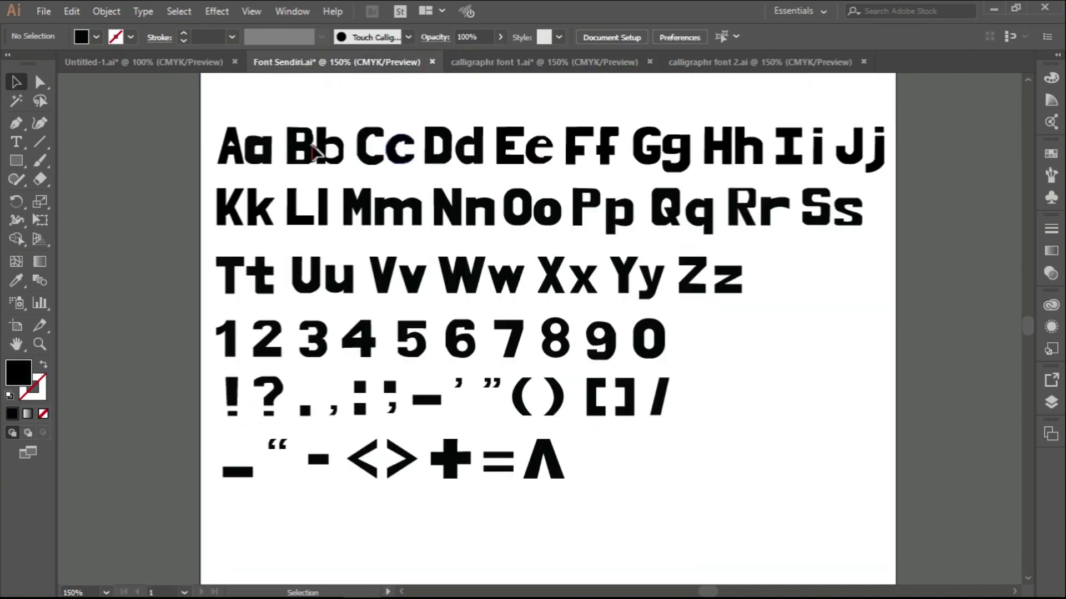
mouse_move(302, 143)
mouse_down()
mouse_move(455, 56)
mouse_move(209, 158)
mouse_move(246, 139)
mouse_up()
key(ctrl+plus)
key(ctrl+plus)
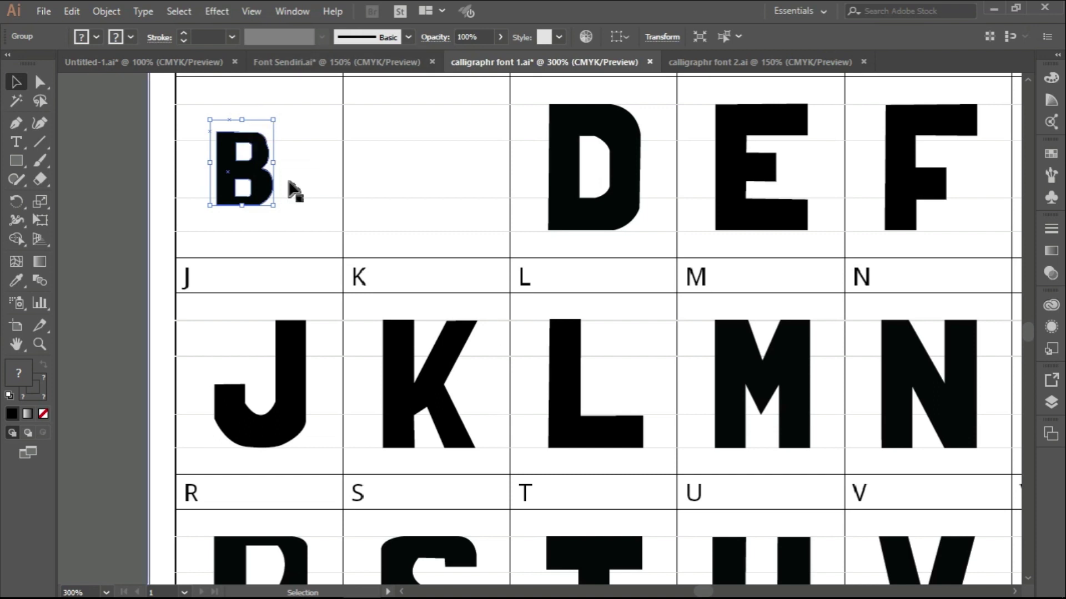
key(ctrl+plus)
drag(260, 207, 251, 238)
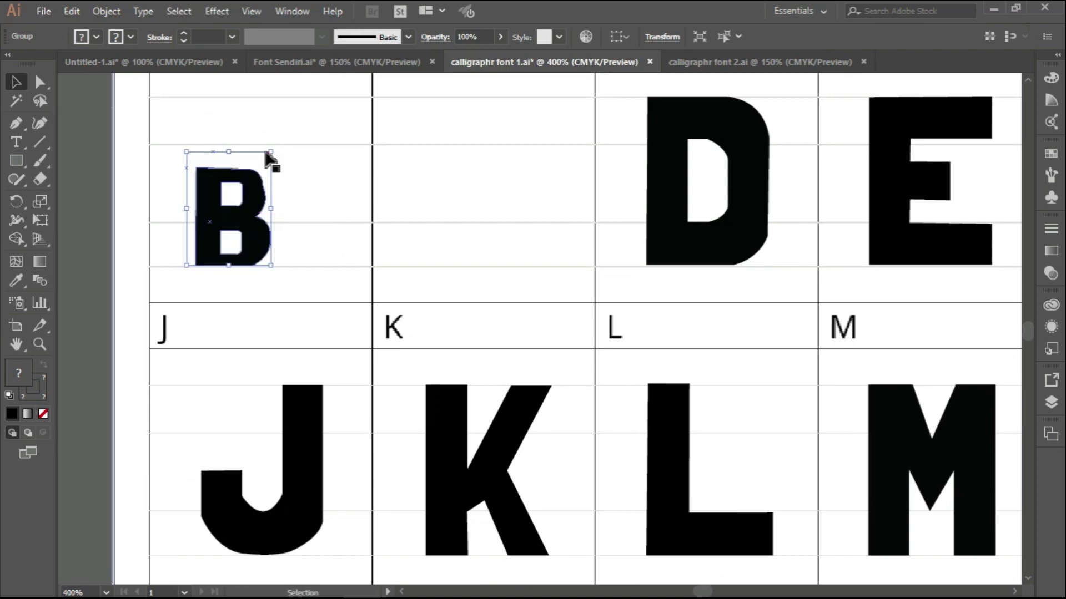
Step: Scale the B up proportionally until it reaches the cell's capital-height guide, and deselect it
drag(277, 149, 311, 278)
key(ctrl+z)
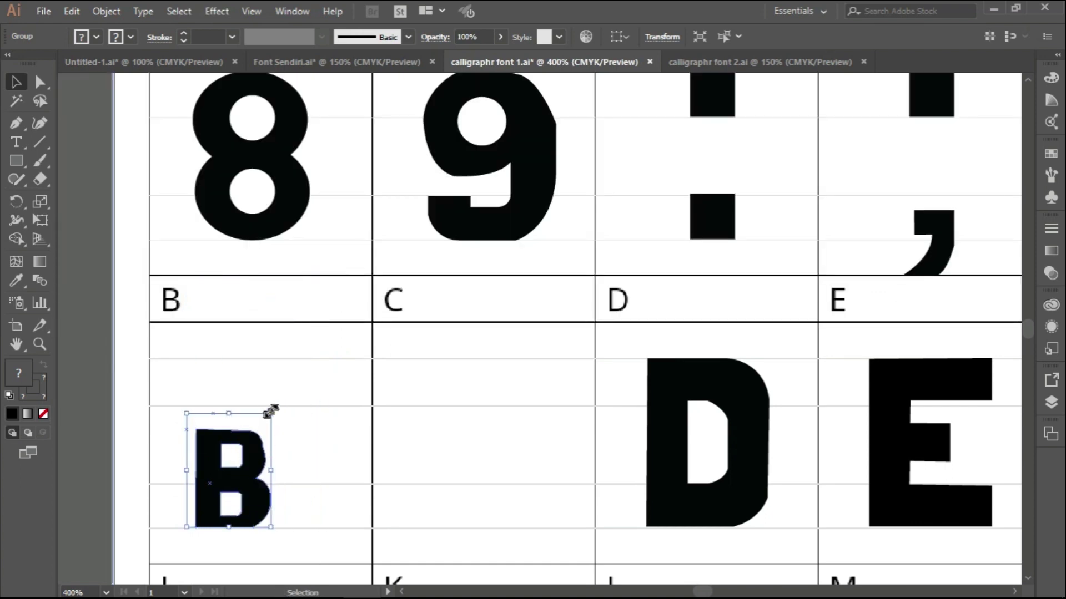
drag(333, 380, 385, 337)
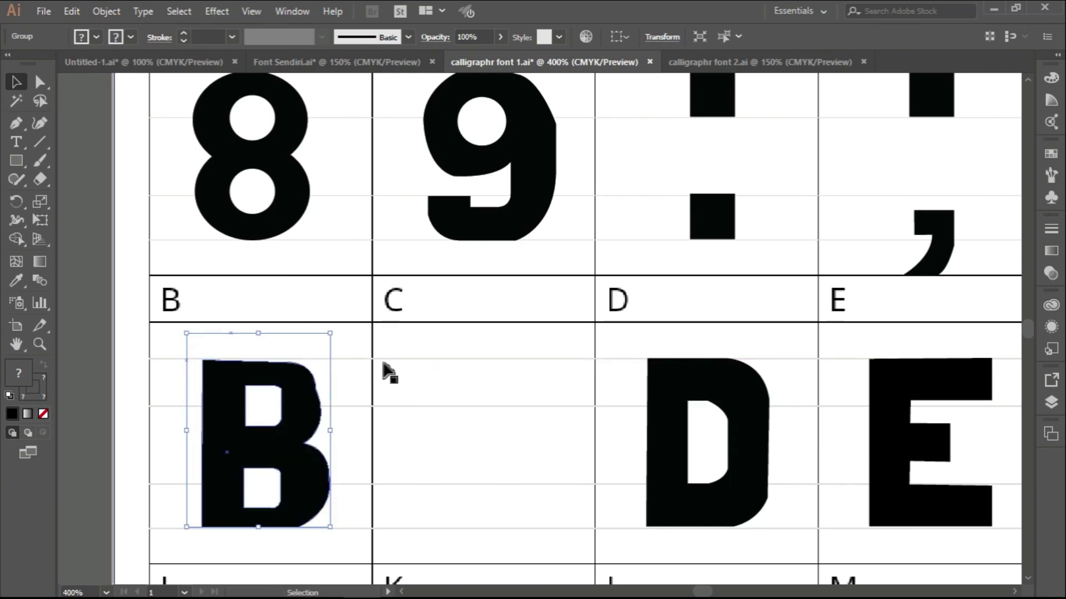
click(405, 426)
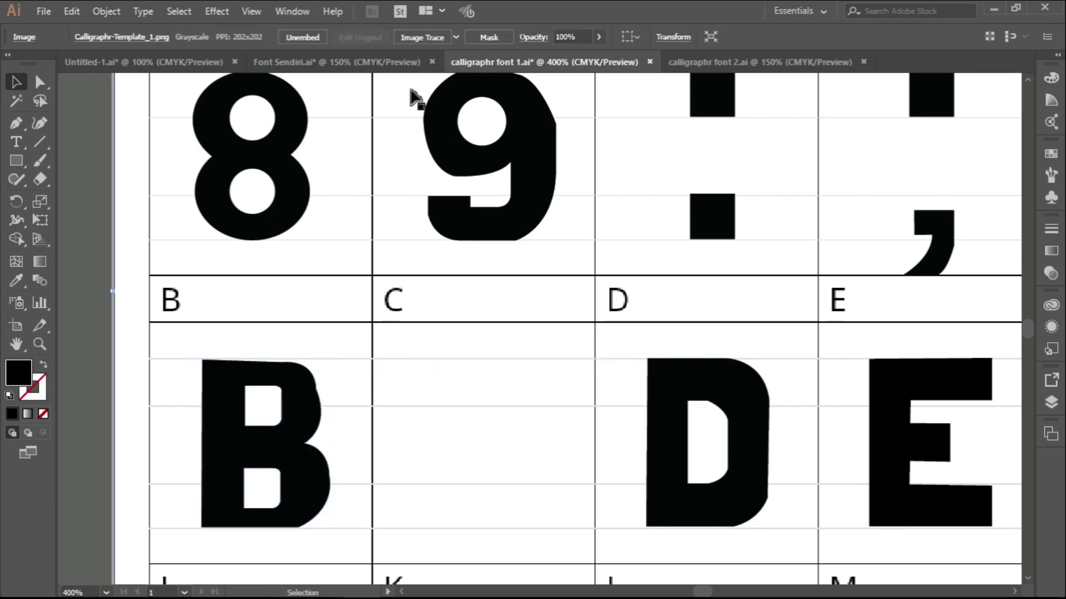
Step: Copy the capital C from Font Sendiri.ai into the template's C cell and fit it between the baseline and capital-height guides
click(336, 62)
drag(366, 159, 559, 269)
click(571, 328)
key(ctrl+minus)
key(ctrl+minus)
scroll(590, 355, right, 5)
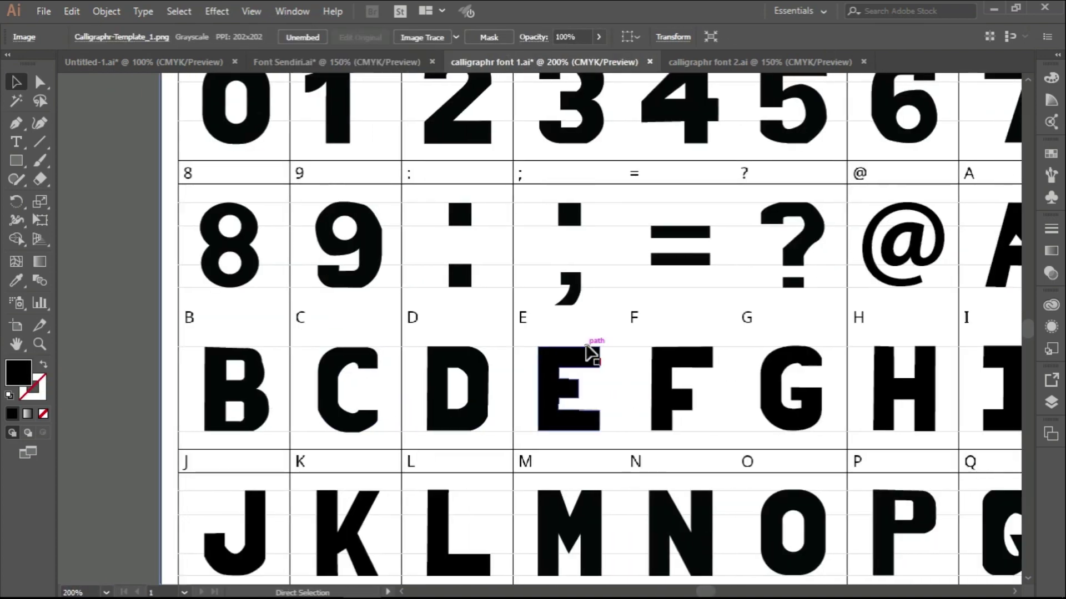
Step: Review the completed template sheet as a whole and check the letter rows against their guides up close
alt+scroll(590, 356, down, 2)
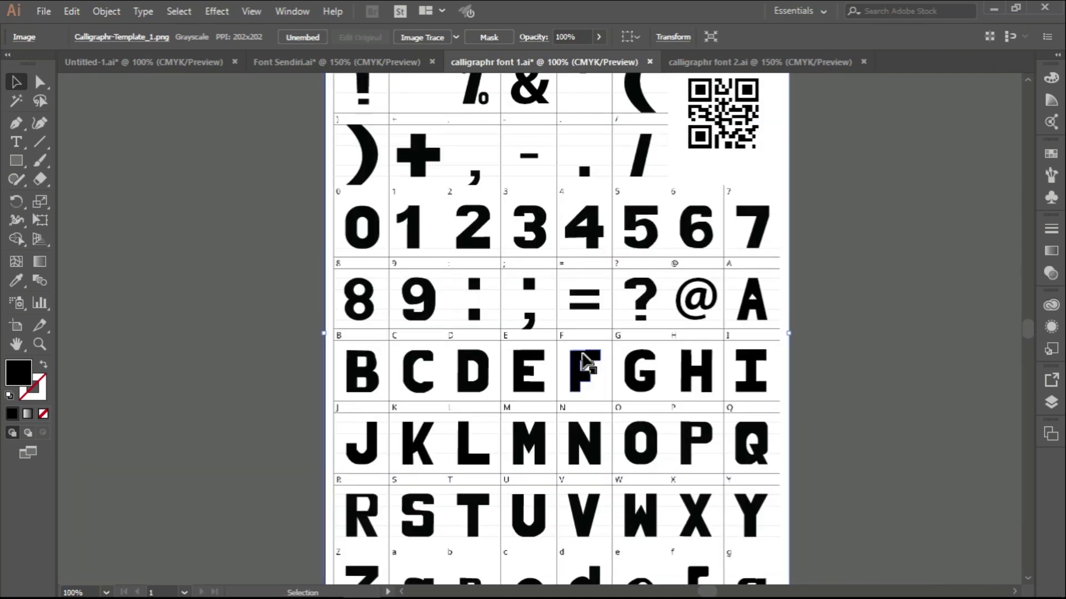
scroll(749, 238, down, 2)
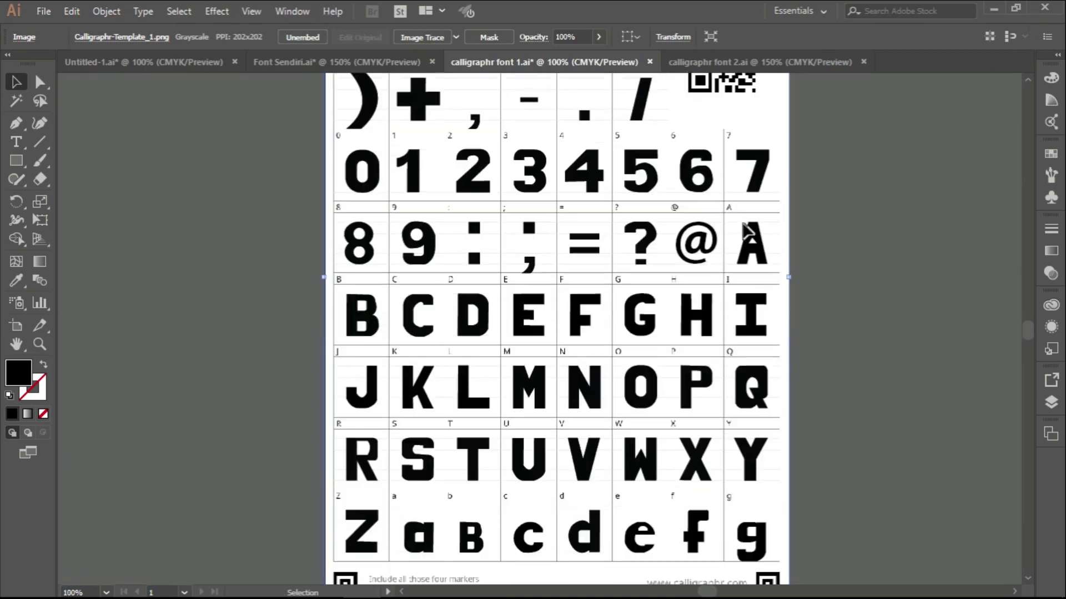
alt+scroll(749, 238, down, 2)
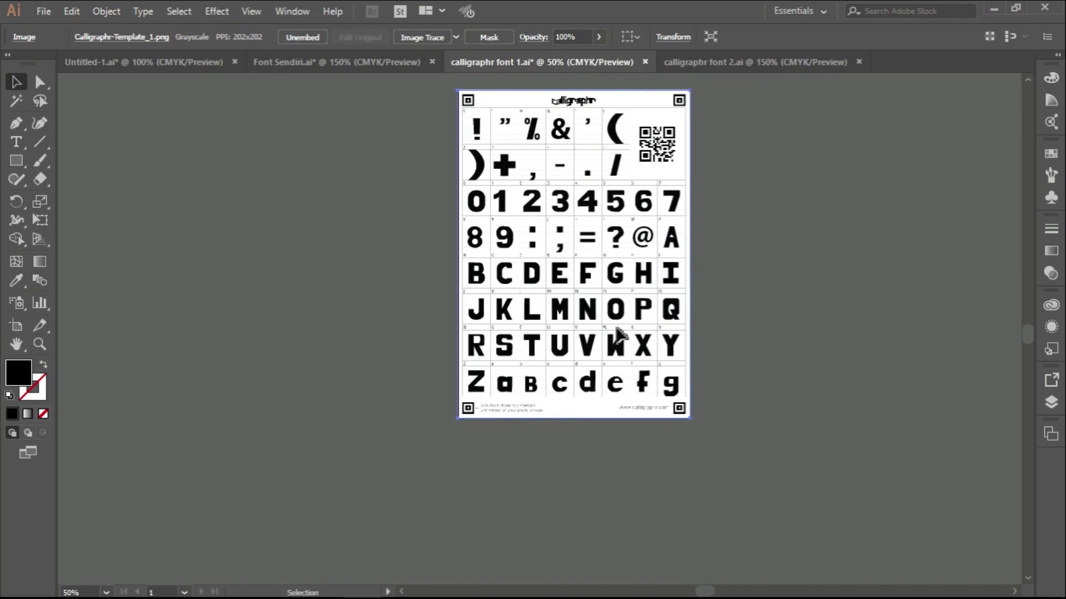
alt+scroll(554, 273, up, 4)
scroll(497, 303, down, 5)
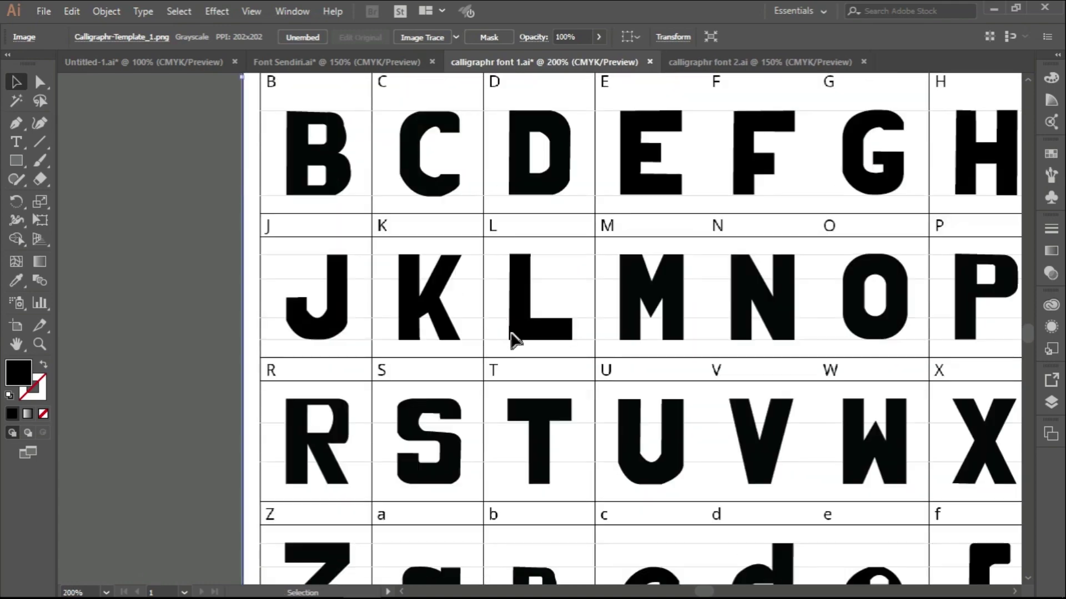
Step: Delete the existing letters from the template's lowercase a and b cells
alt+scroll(444, 414, up, 1)
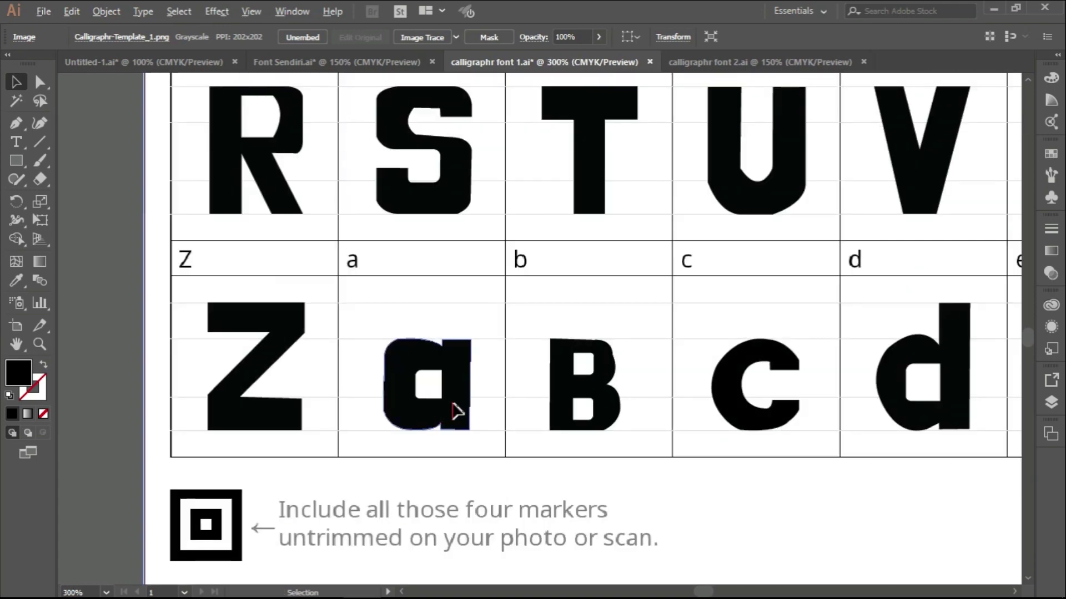
alt+scroll(458, 413, up, 2)
click(467, 419)
key(Delete)
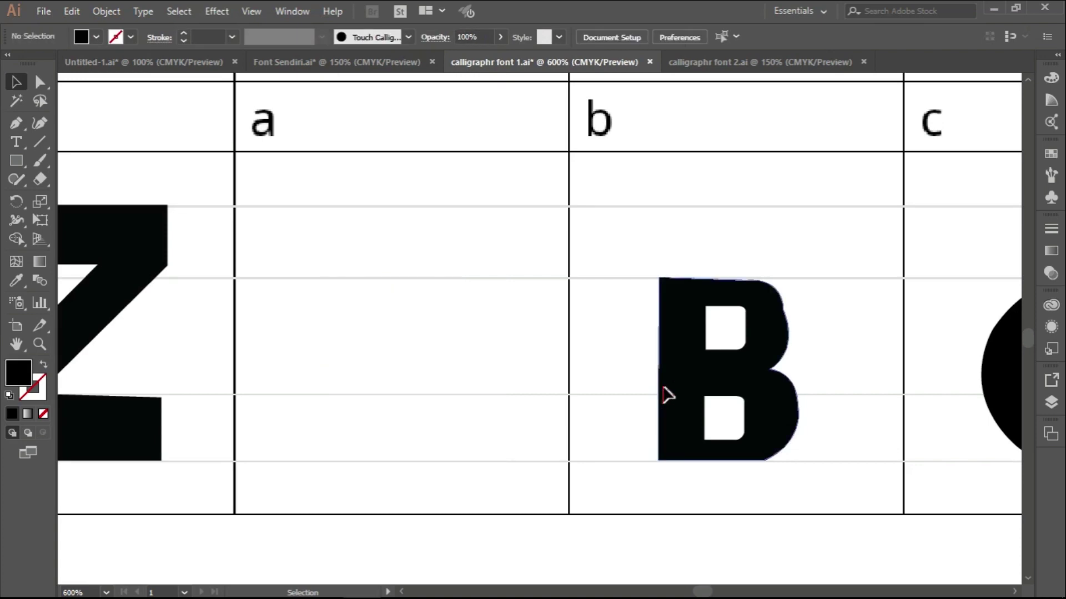
click(666, 393)
key(Delete)
Step: Copy the lowercase a from Font Sendiri.ai into its template cell, scaling it proportionally between the baseline and x-height guides and centring it
click(333, 62)
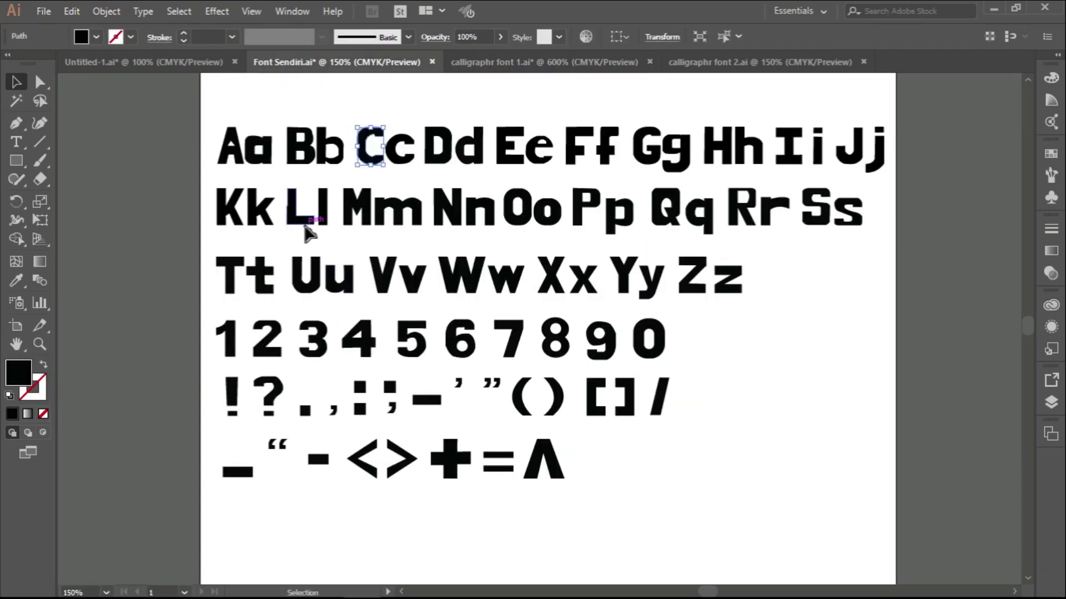
drag(363, 147, 429, 391)
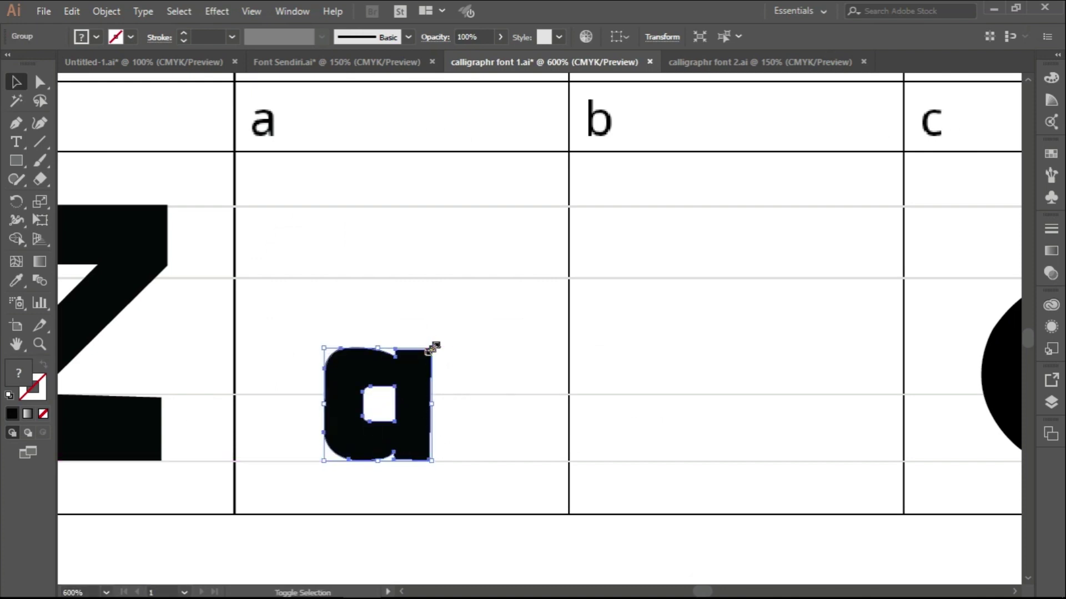
drag(432, 348, 497, 278)
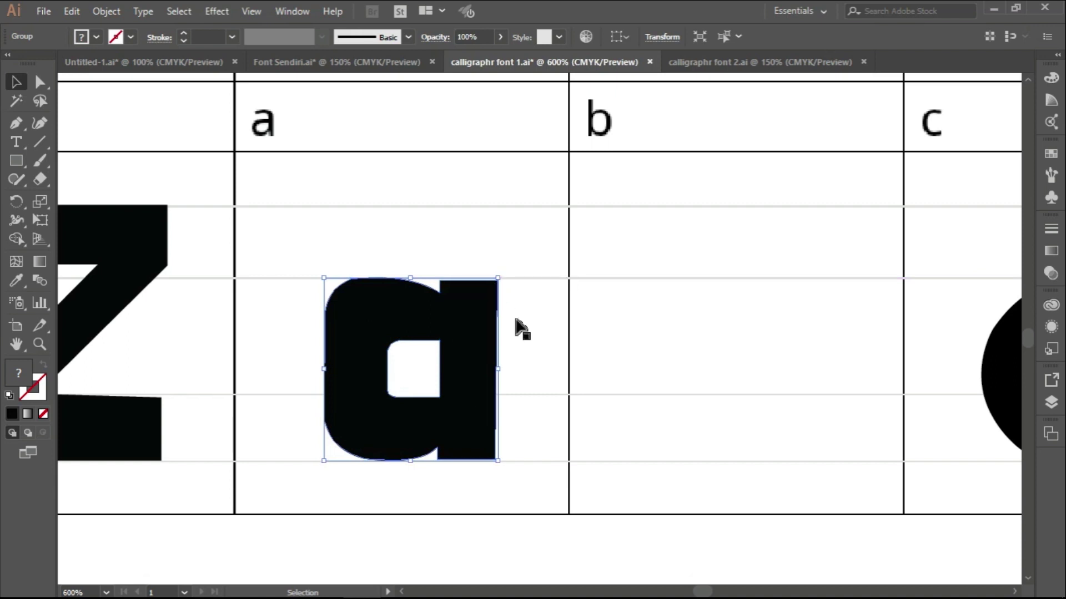
click(235, 493)
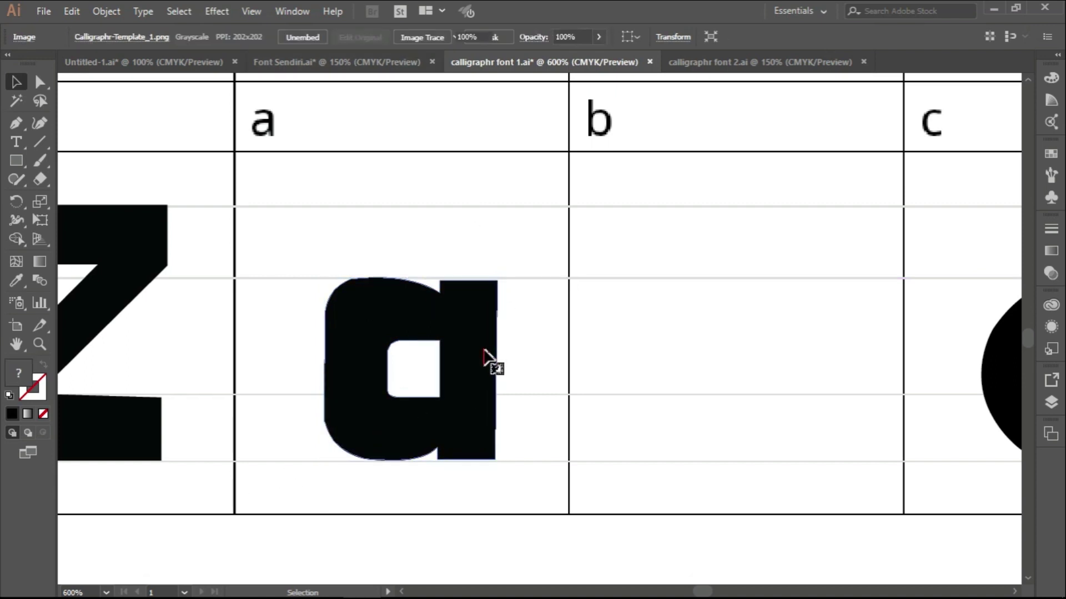
click(484, 351)
drag(486, 358, 481, 358)
click(392, 162)
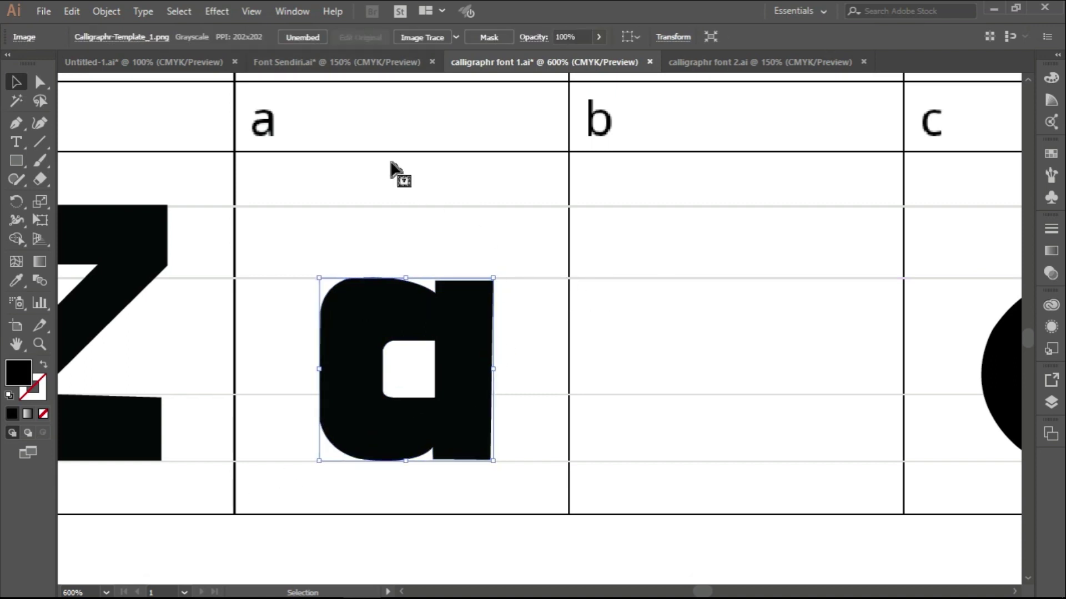
Step: Copy the lowercase b from Font Sendiri.ai into the template's b cell and fit it between the baseline and x-height guides
click(337, 62)
drag(307, 148, 589, 371)
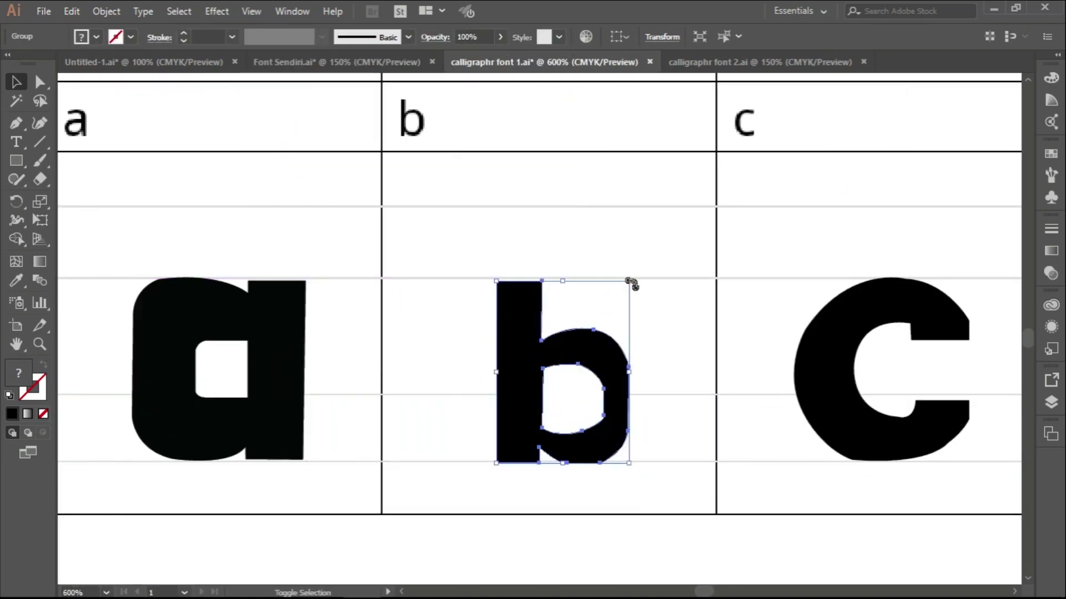
click(674, 285)
drag(601, 448, 602, 447)
click(679, 469)
Step: Review the filled cells on the first template sheet and the remaining lowercase letters in calligraphr font 2.ai
scroll(605, 427, down, 1)
scroll(611, 419, right, 4)
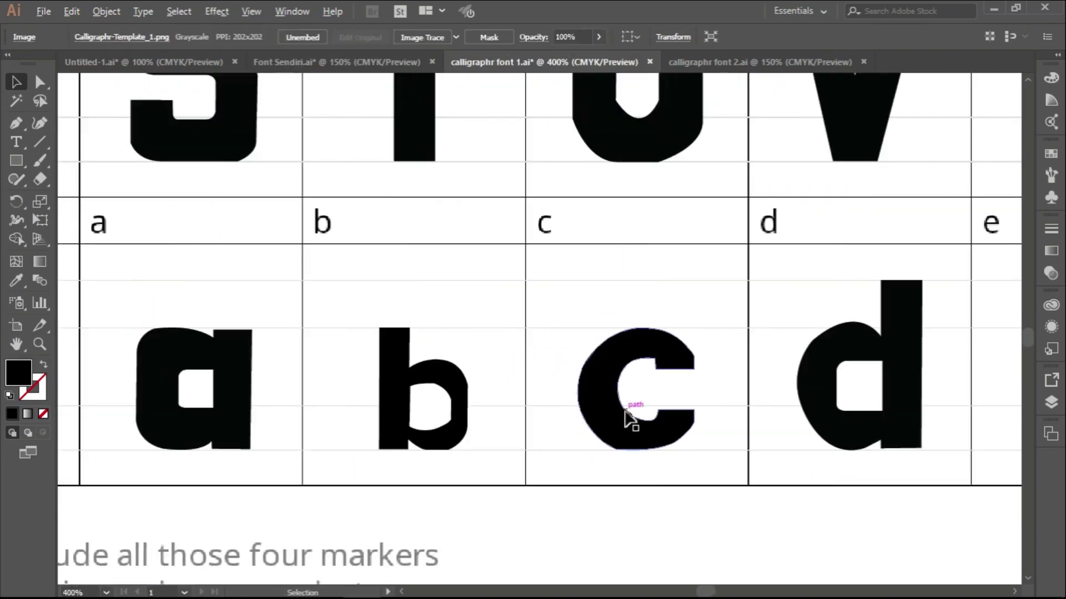
scroll(594, 392, down, 4)
scroll(706, 322, up, 2)
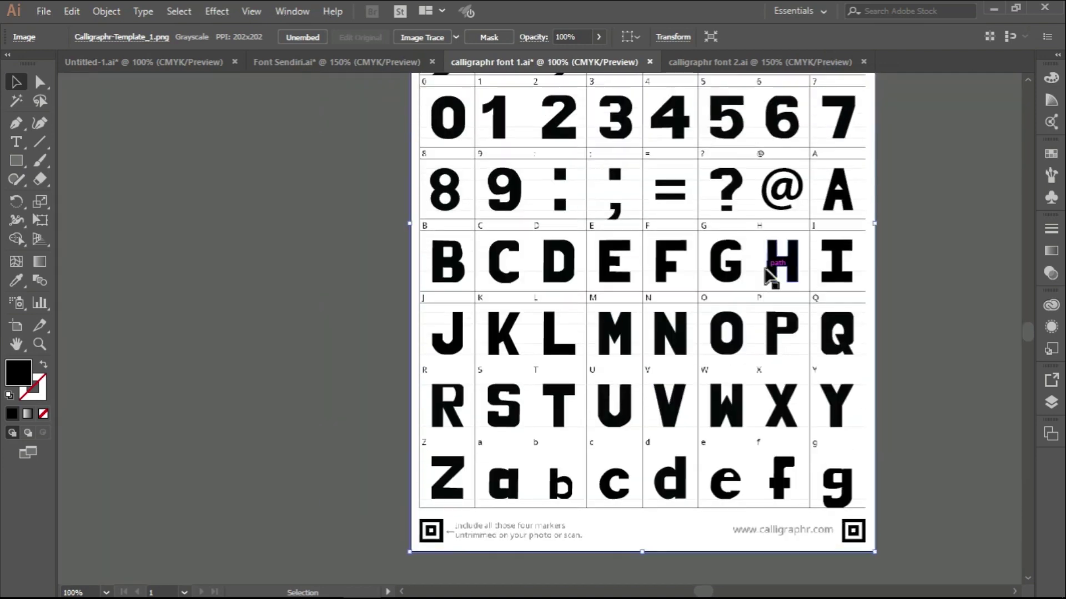
scroll(770, 275, up, 1)
scroll(765, 281, right, 1)
scroll(756, 280, down, 1)
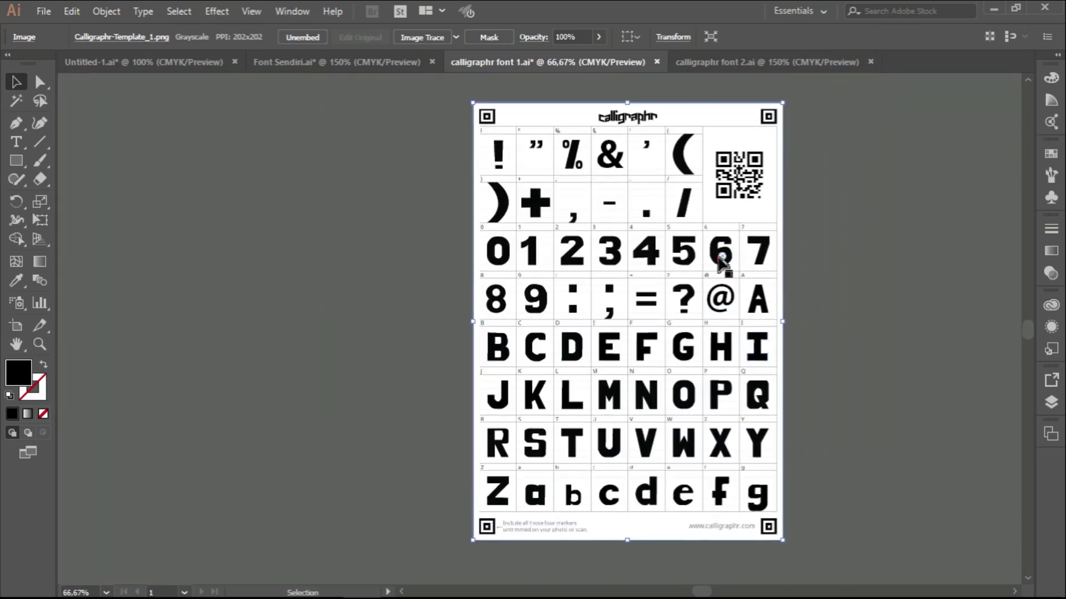
scroll(720, 262, right, 3)
click(735, 62)
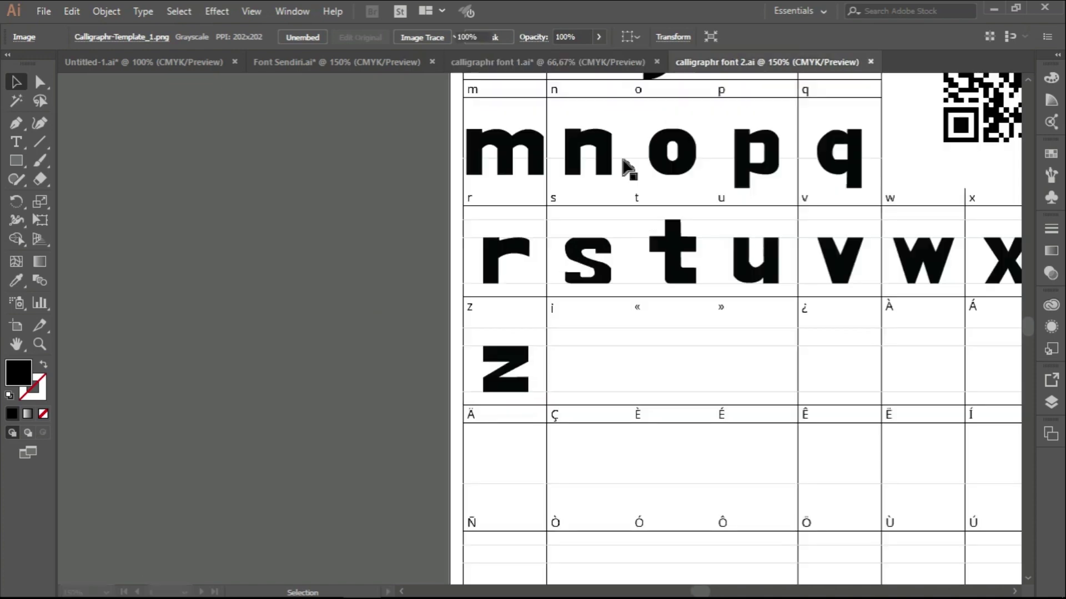
scroll(630, 189, down, 1)
scroll(633, 209, down, 1)
scroll(632, 209, right, 2)
scroll(633, 206, up, 2)
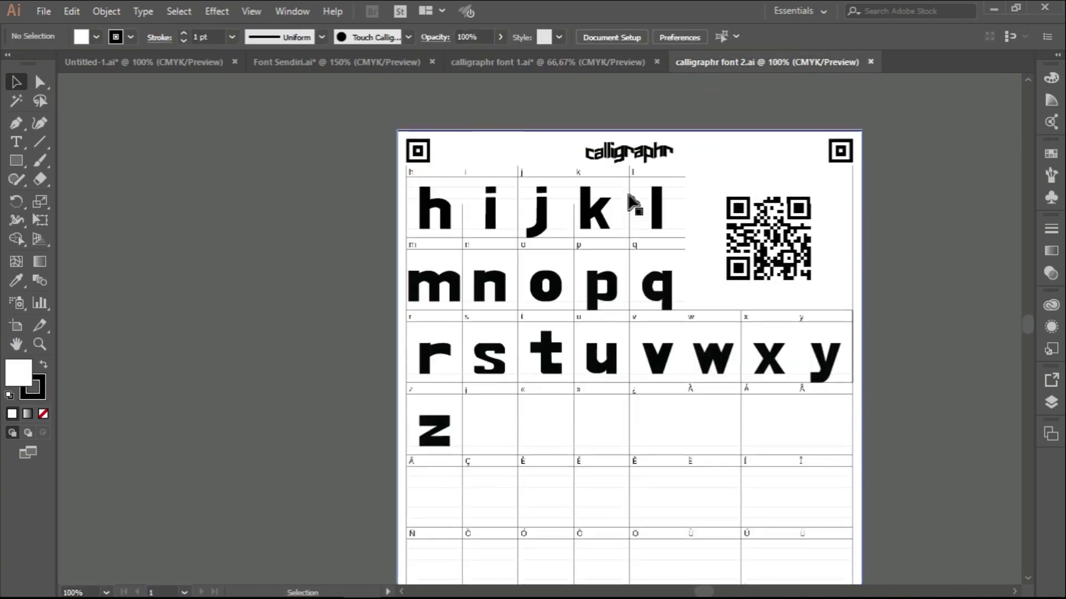
scroll(633, 202, right, 2)
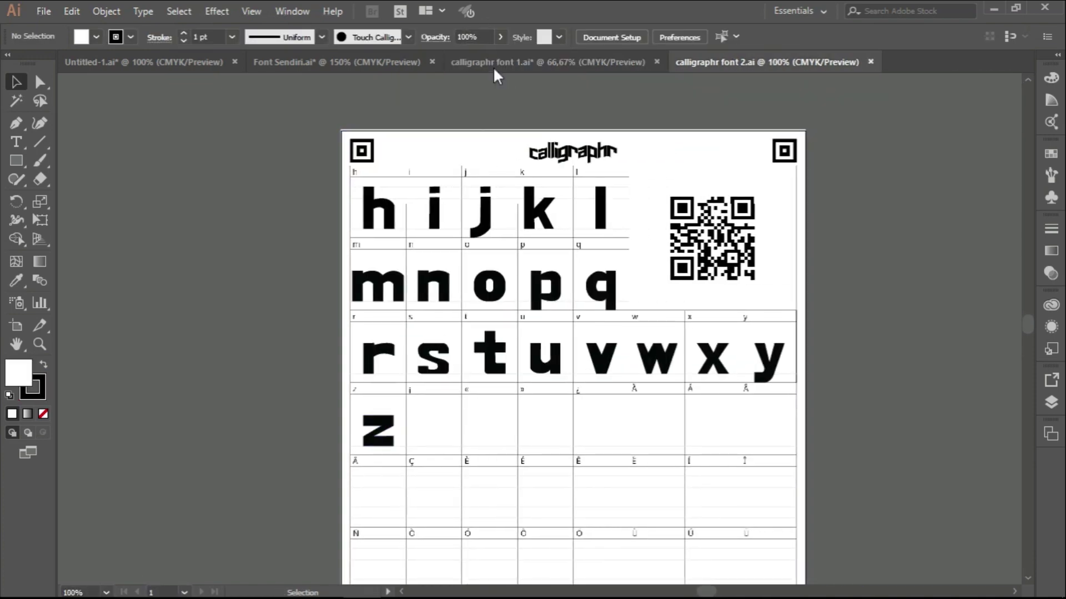
Step: Export calligraphr font 1 as a CMYK JPEG at maximum quality and 72 ppi, replacing the existing file
click(495, 62)
click(514, 195)
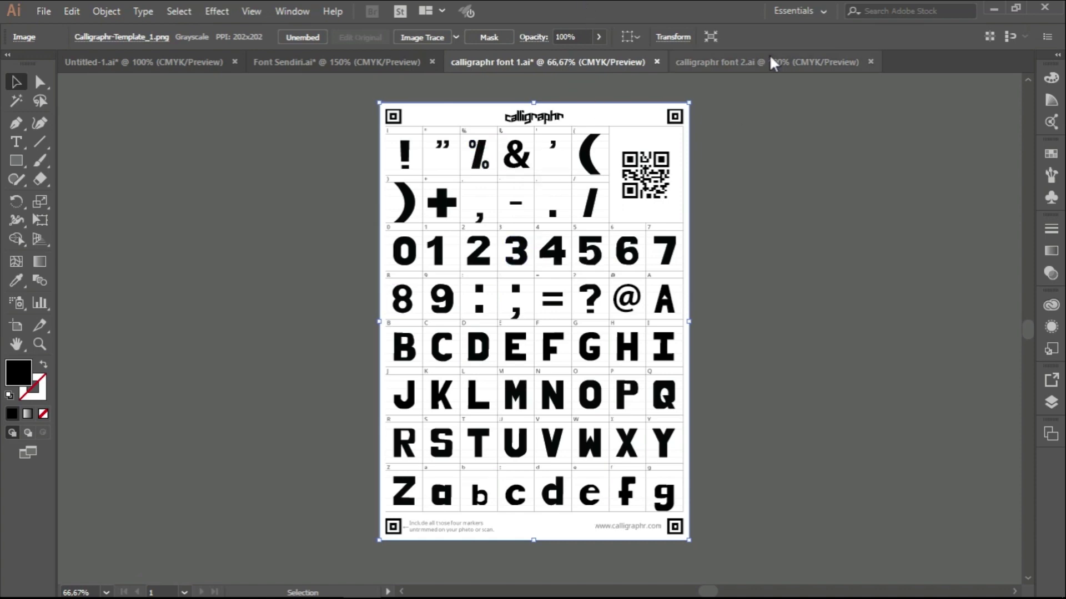
click(43, 11)
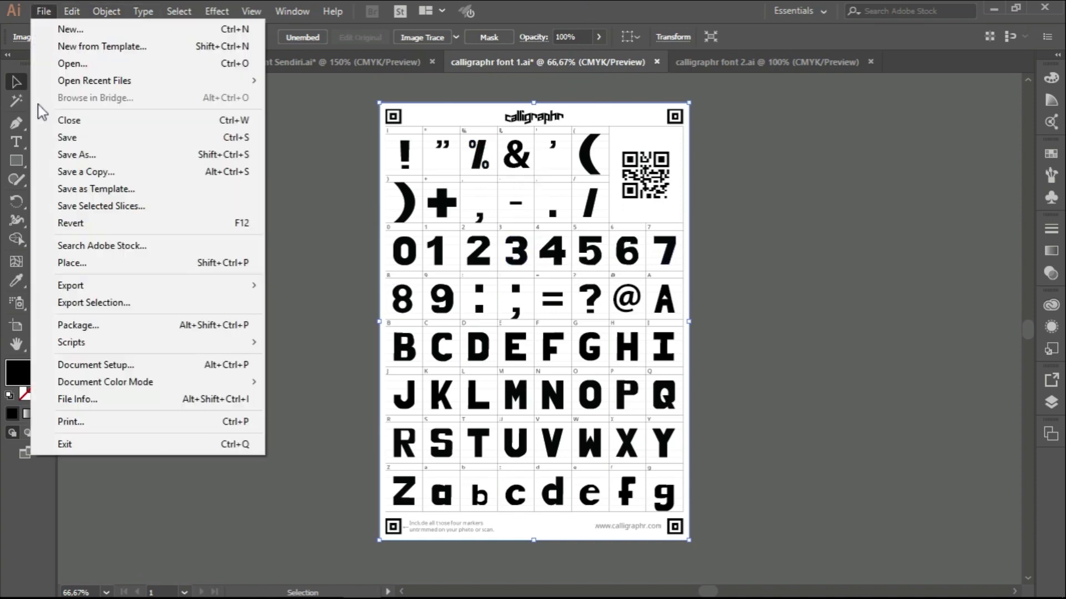
mouse_move(96, 287)
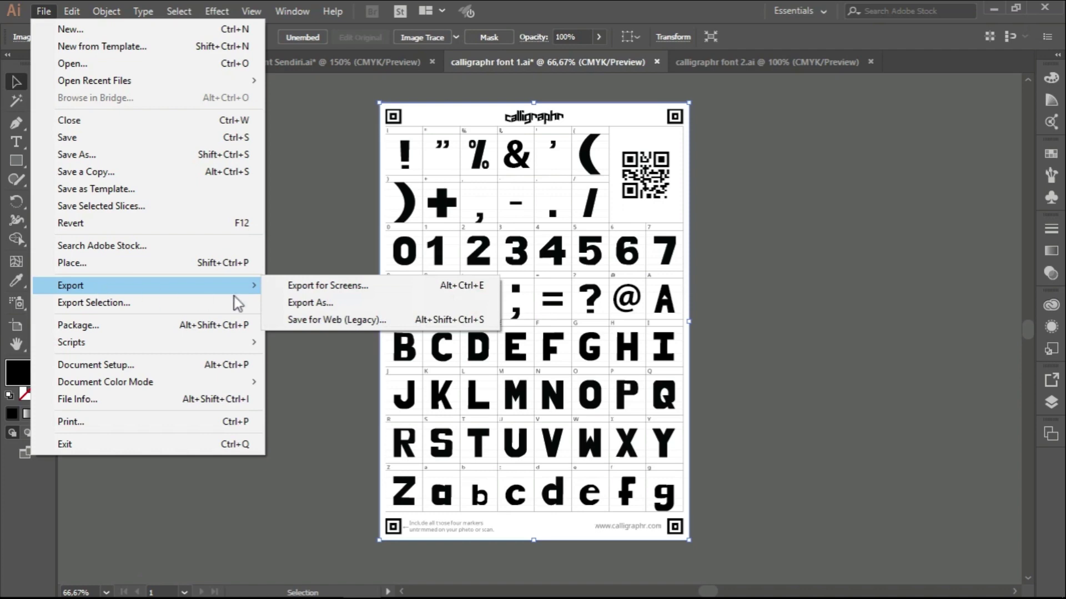
click(300, 303)
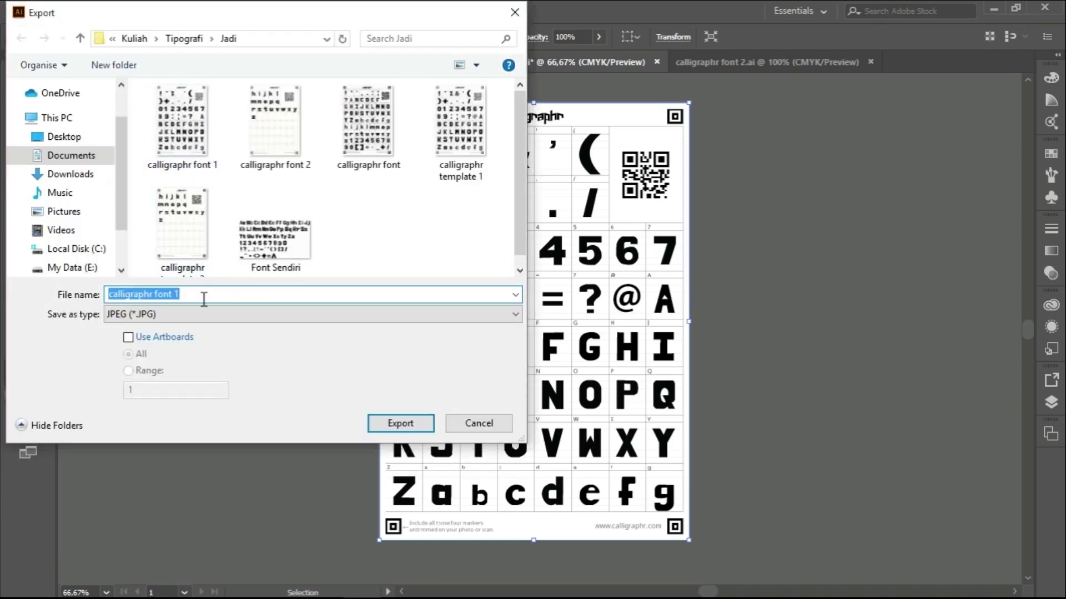
click(386, 426)
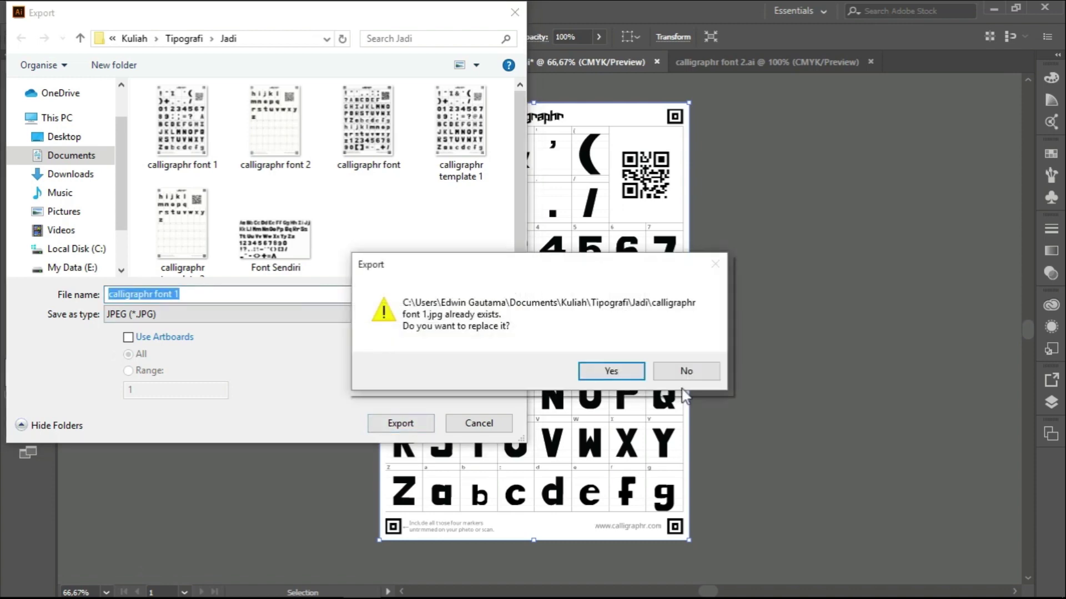
click(611, 372)
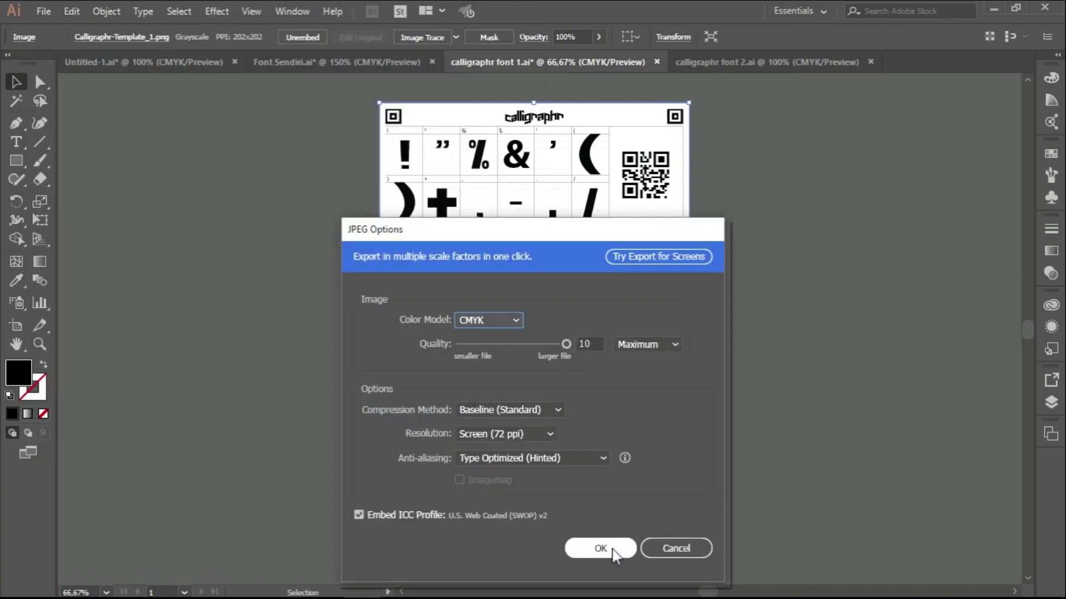
click(601, 548)
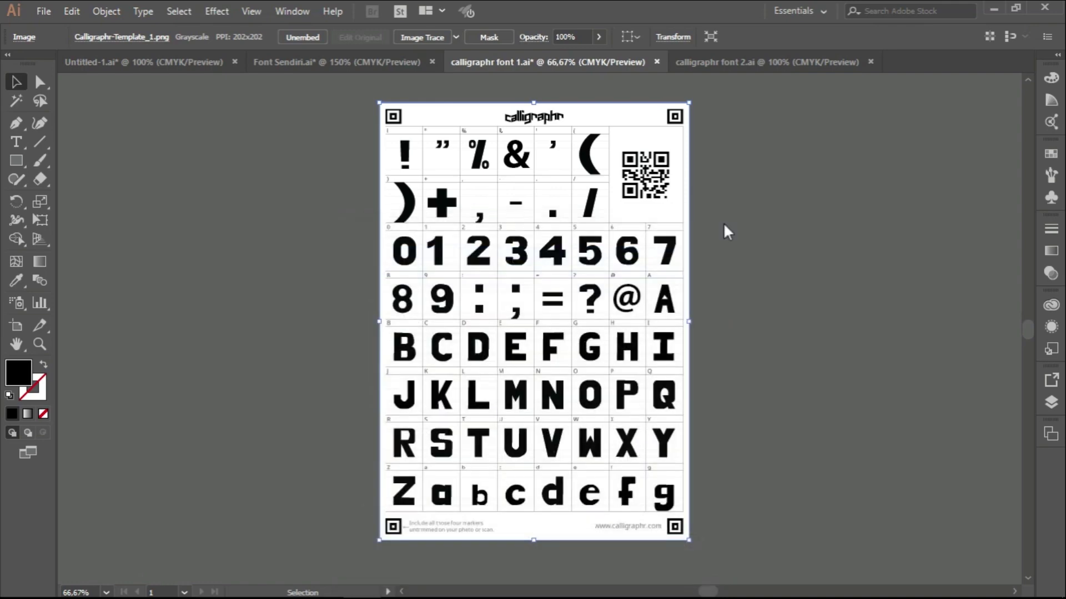
Step: Export calligraphr font 2 as a CMYK JPEG at maximum quality and 72 ppi, replacing the existing file
click(755, 62)
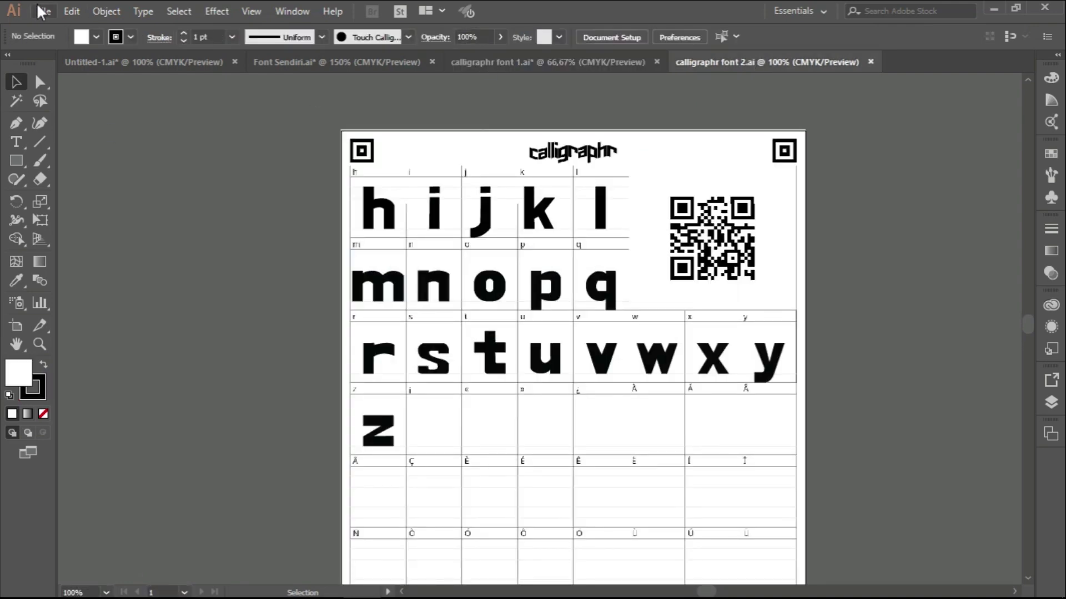
click(42, 11)
mouse_move(86, 286)
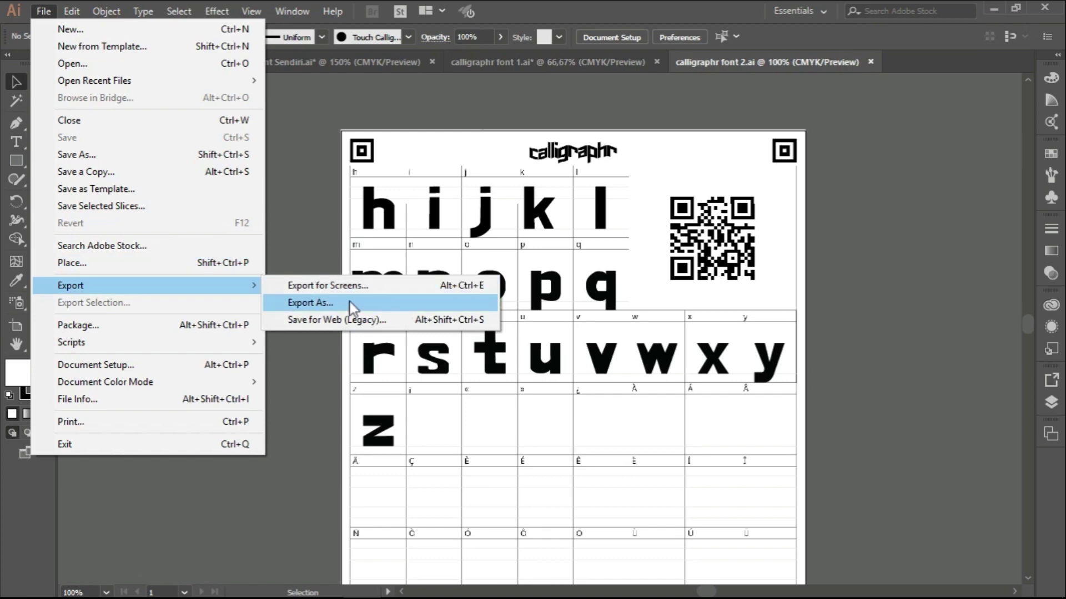
click(349, 303)
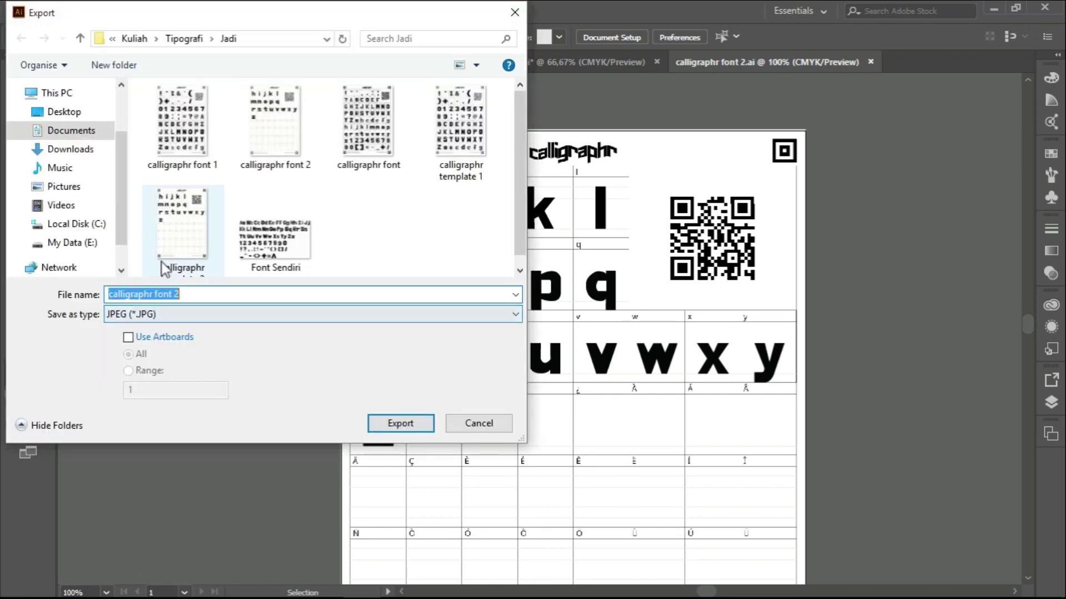
click(405, 432)
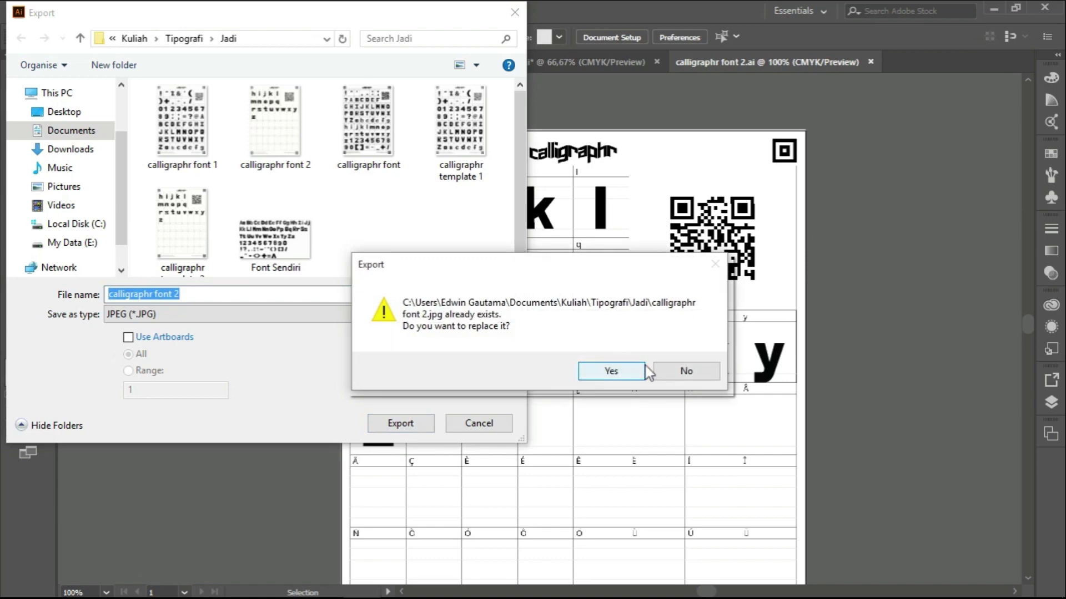
click(638, 371)
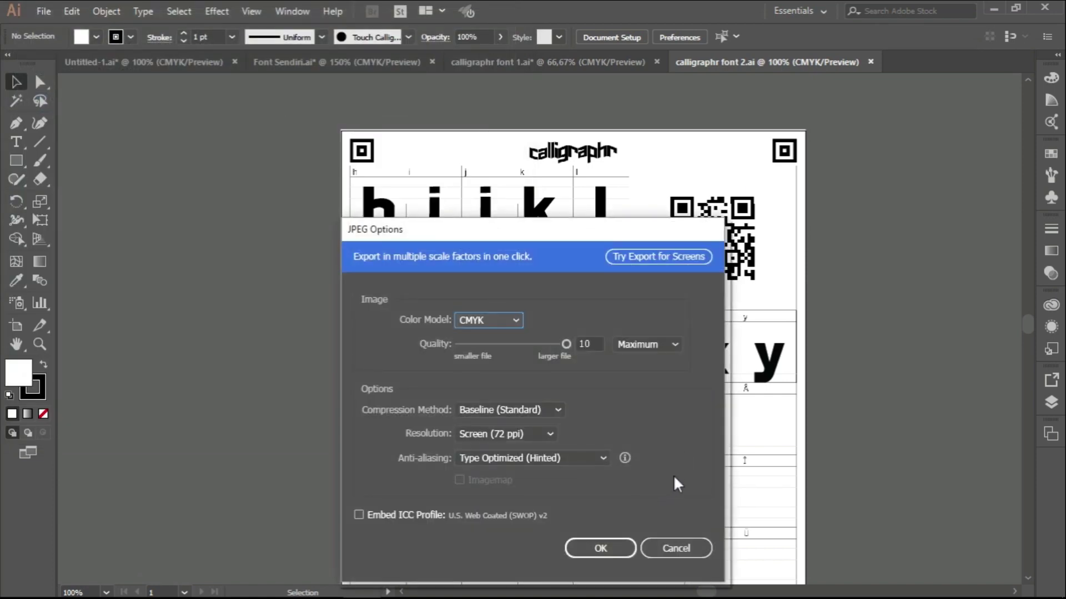
key(Return)
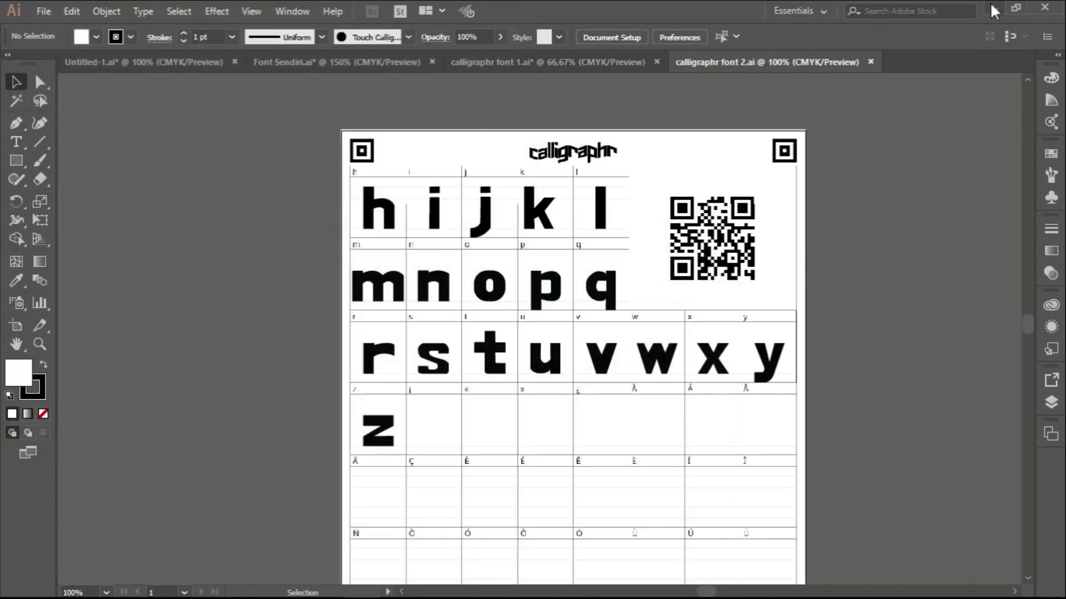
Step: Switch to Calligraphr in Chrome, dismiss the template download message and open the My Fonts page
mouse_move(358, 597)
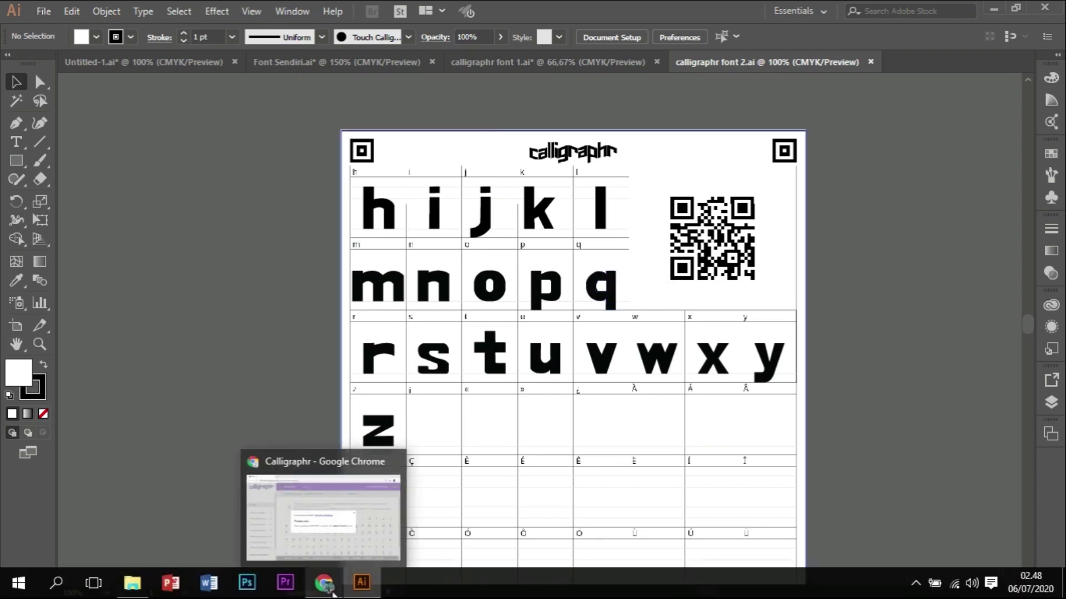
click(332, 593)
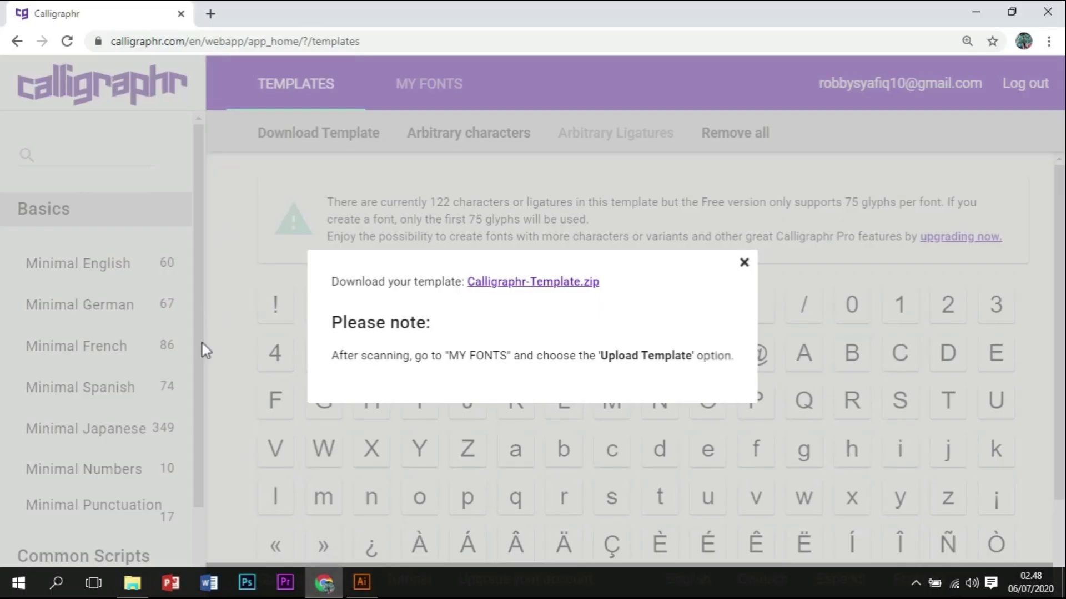
click(744, 263)
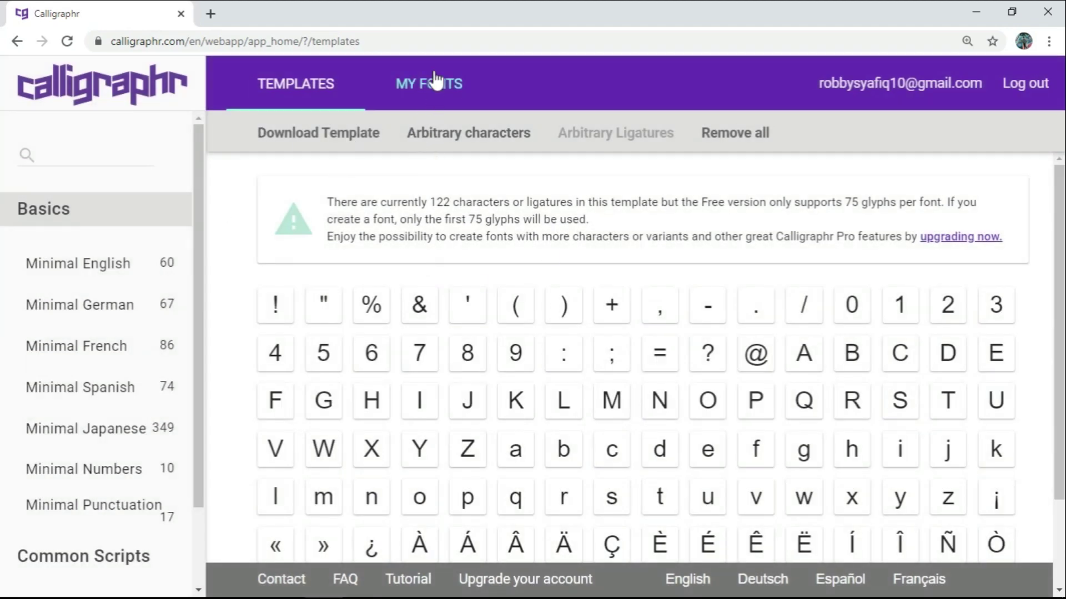
click(430, 99)
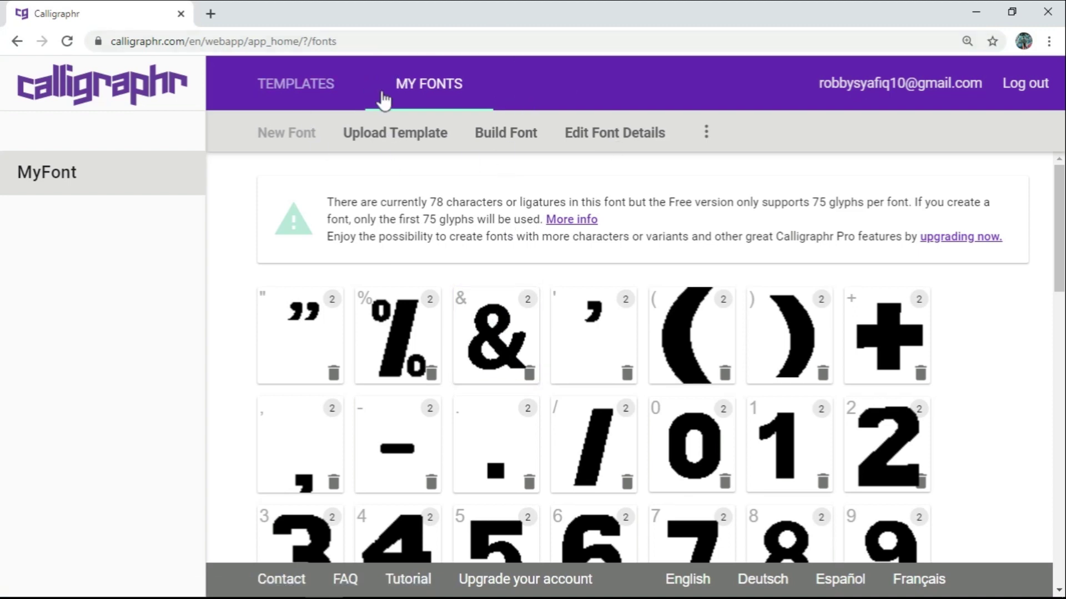
Step: Start a template upload and add the exported image calligraphr font 1.jpg from the Jadi folder
click(390, 146)
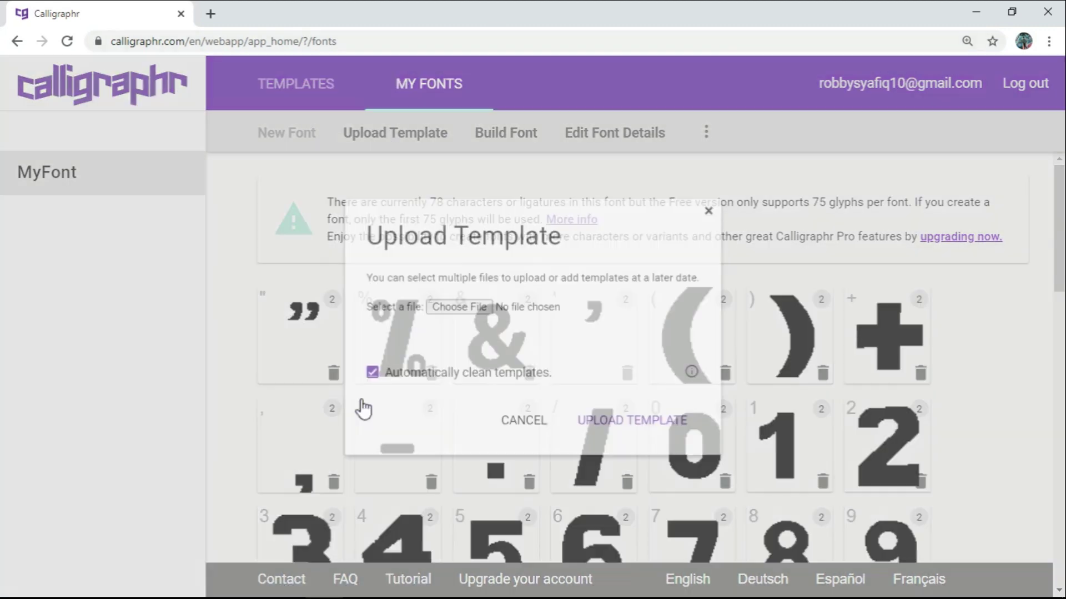
click(450, 310)
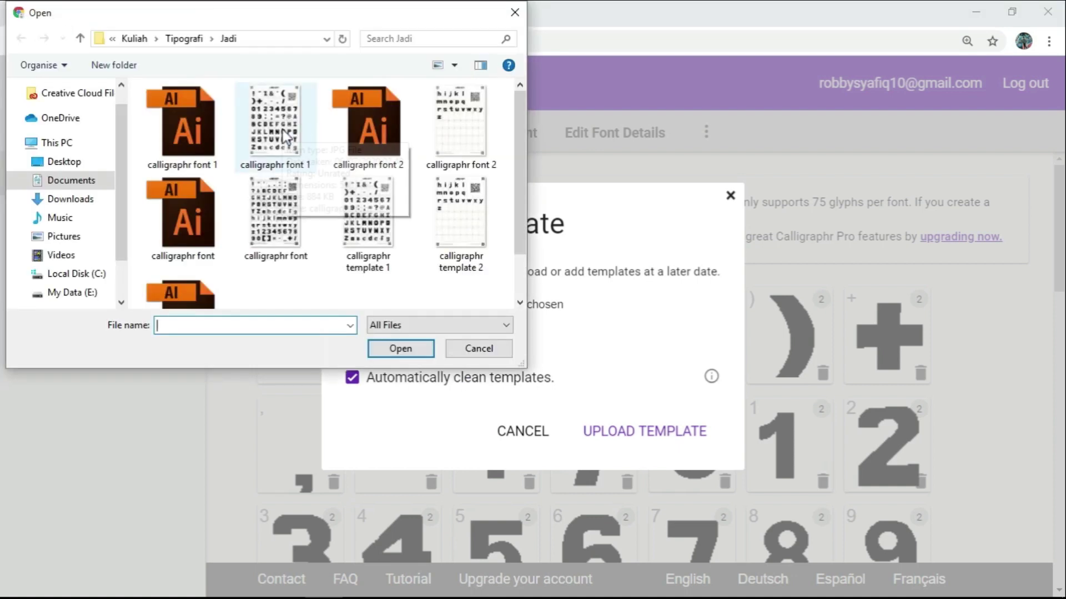
click(282, 130)
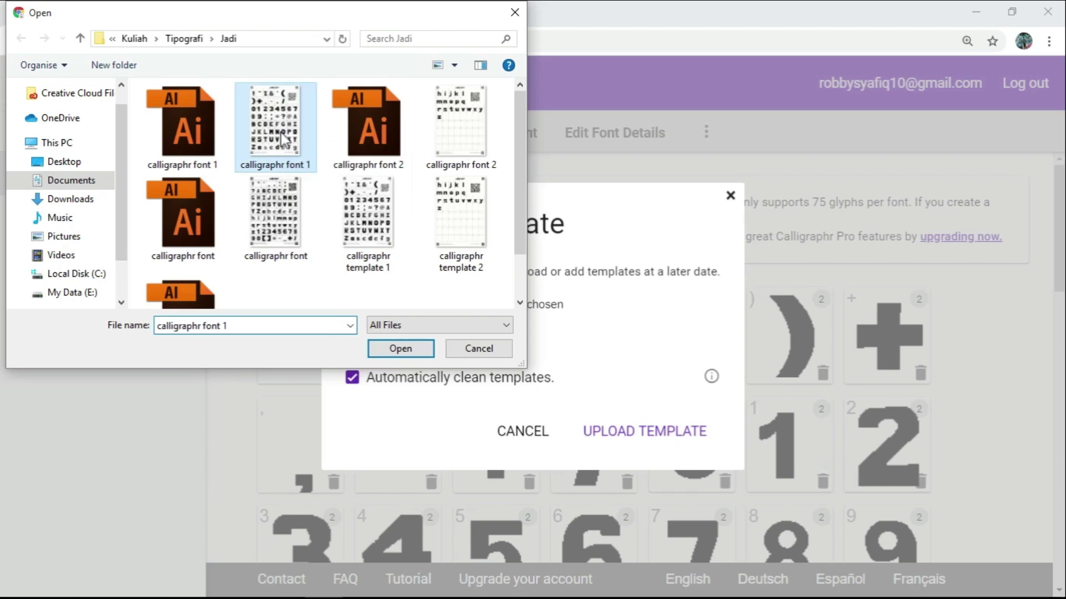
click(420, 352)
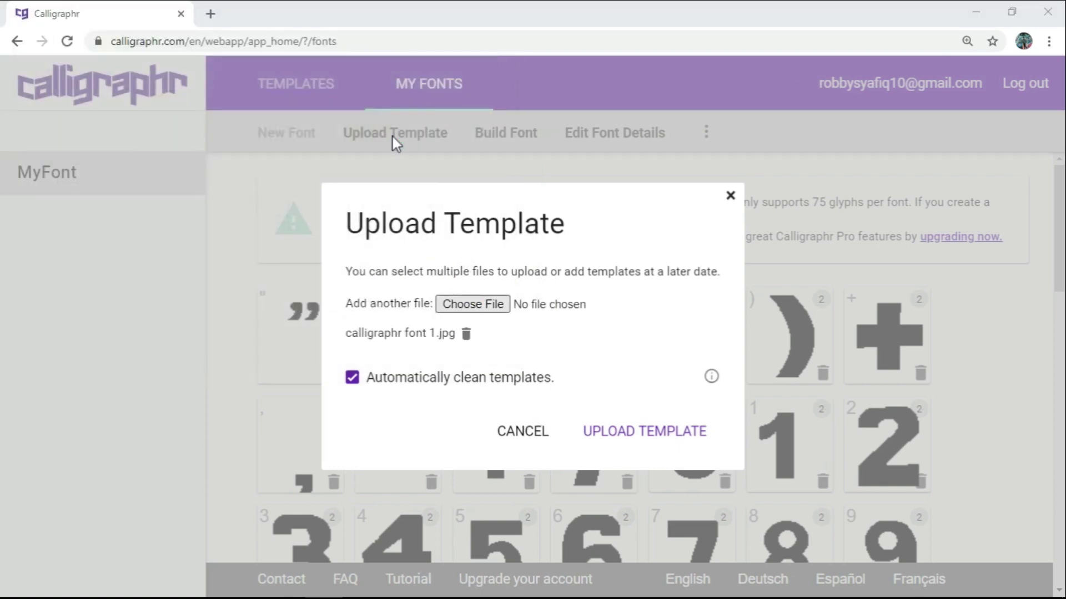
Step: Add the exported image calligraphr font 2.jpg to the template upload and upload both templates
click(427, 135)
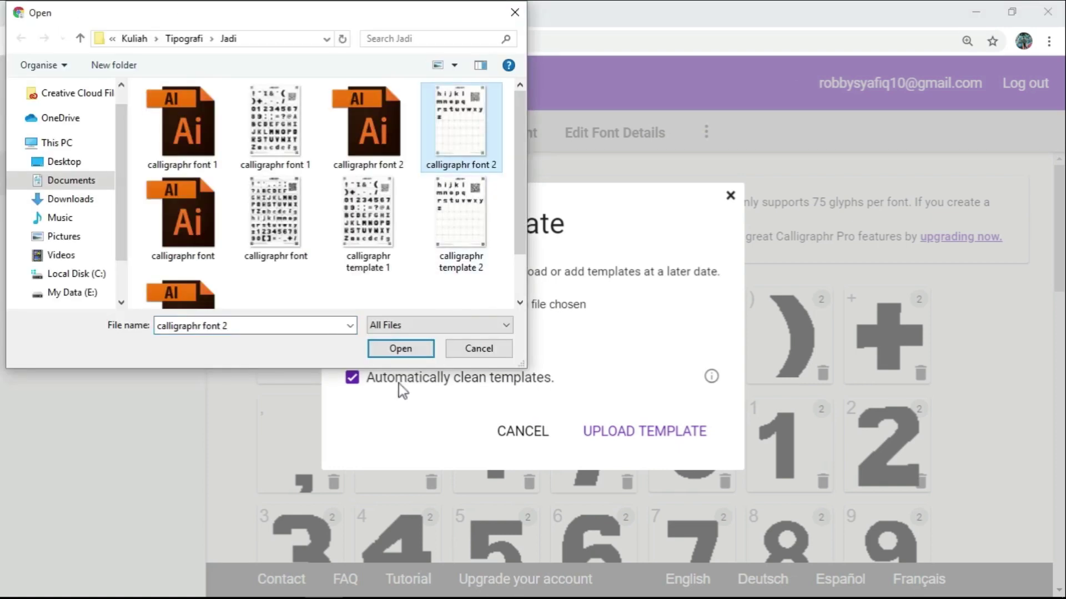
click(399, 349)
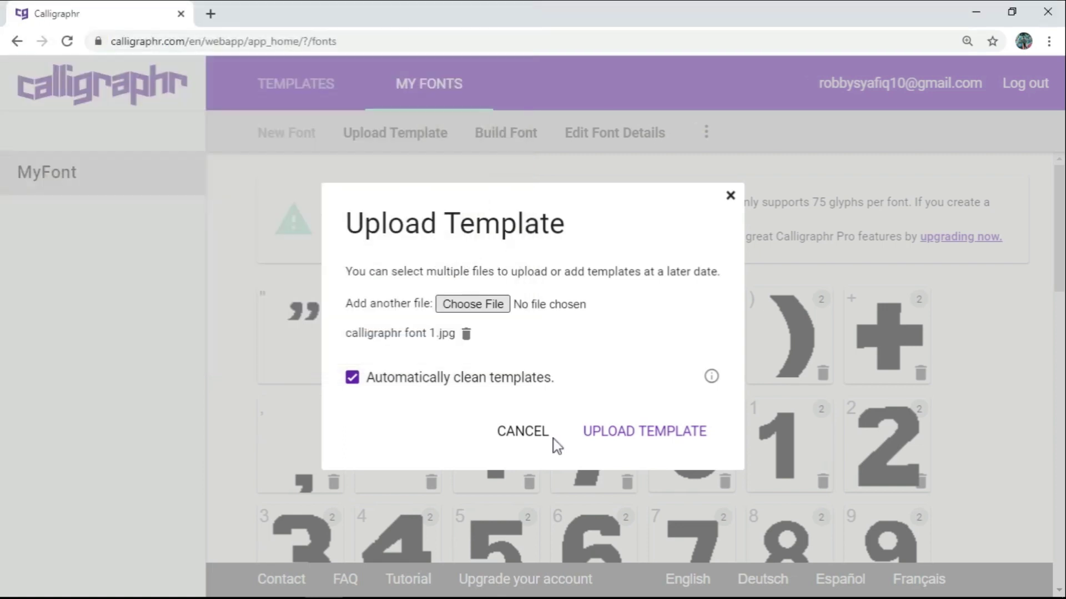
click(651, 438)
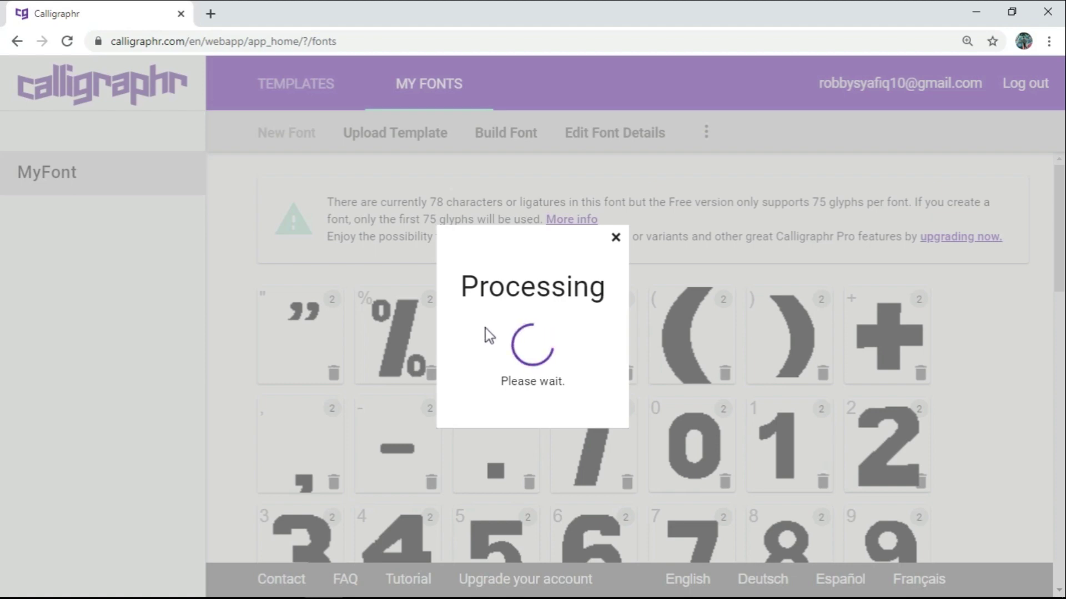
Step: Review the recognised characters in the preview and add them to the font, overwriting the existing characters
scroll(422, 494, down, 2)
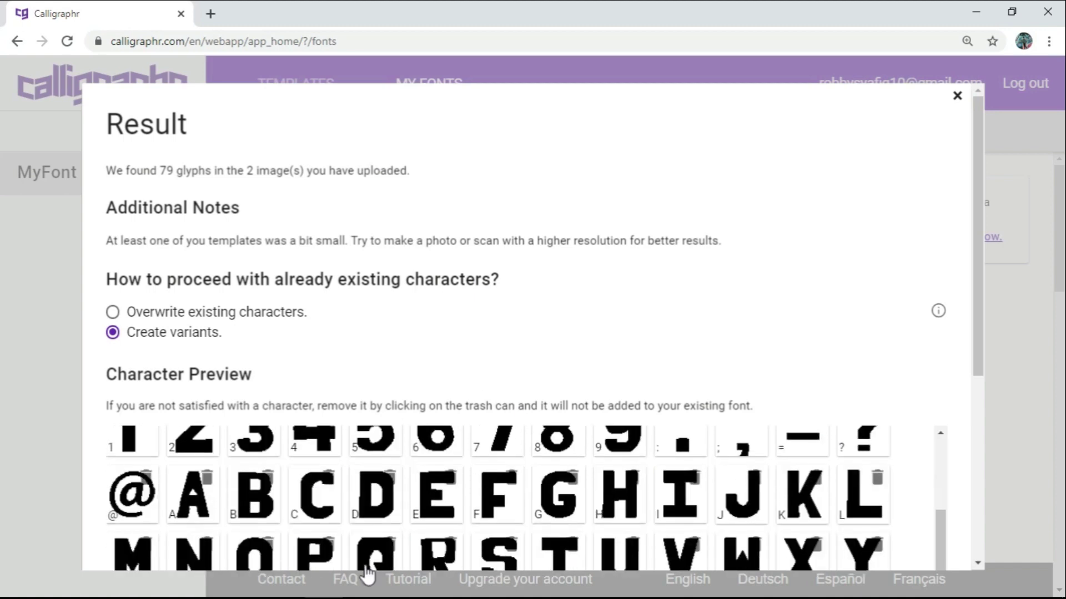
scroll(493, 398, down, 4)
scroll(392, 395, up, 5)
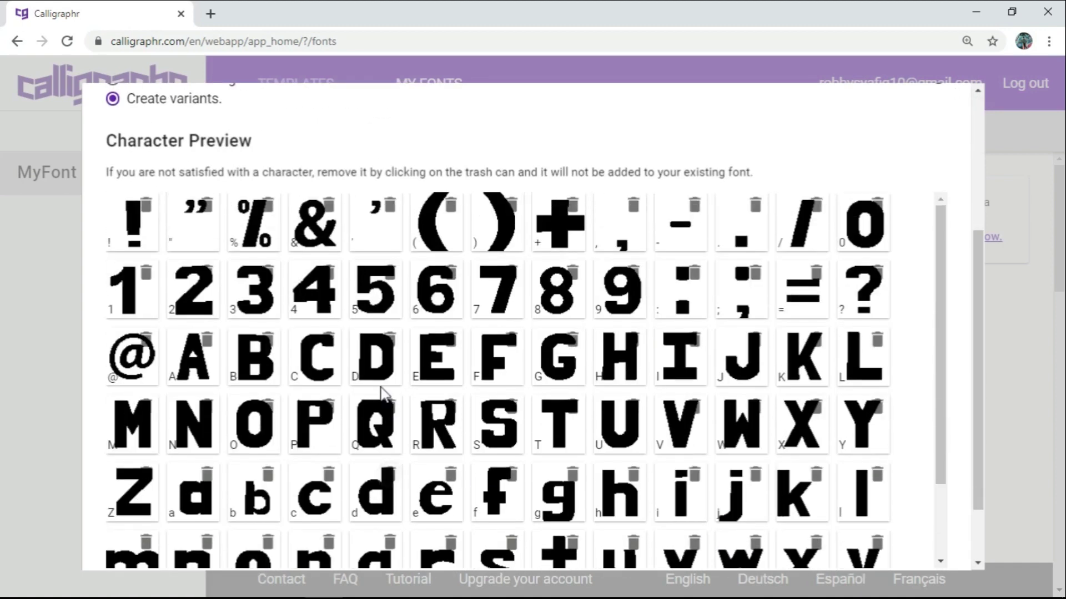
scroll(109, 334, down, 5)
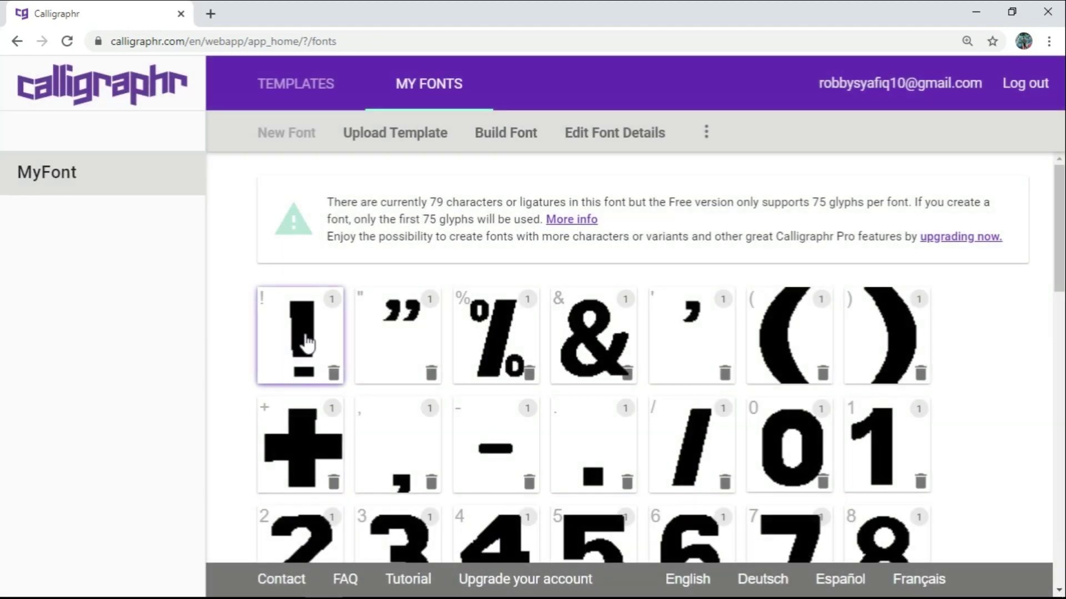
Step: Adjust the exclamation mark's baseline and size, setting its size to 90% and baseline to -2%
click(307, 342)
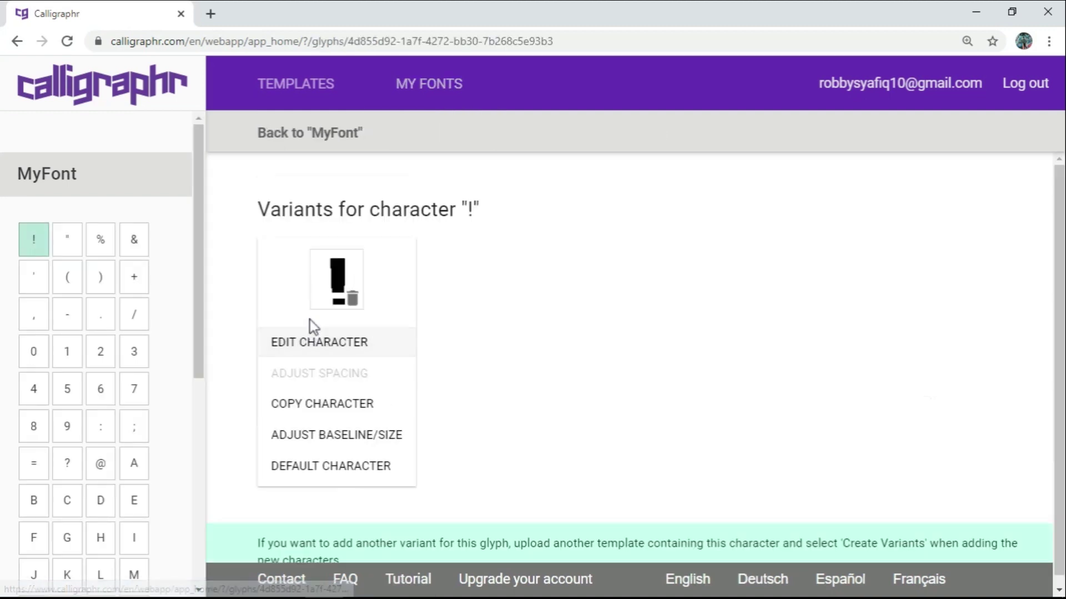
click(325, 438)
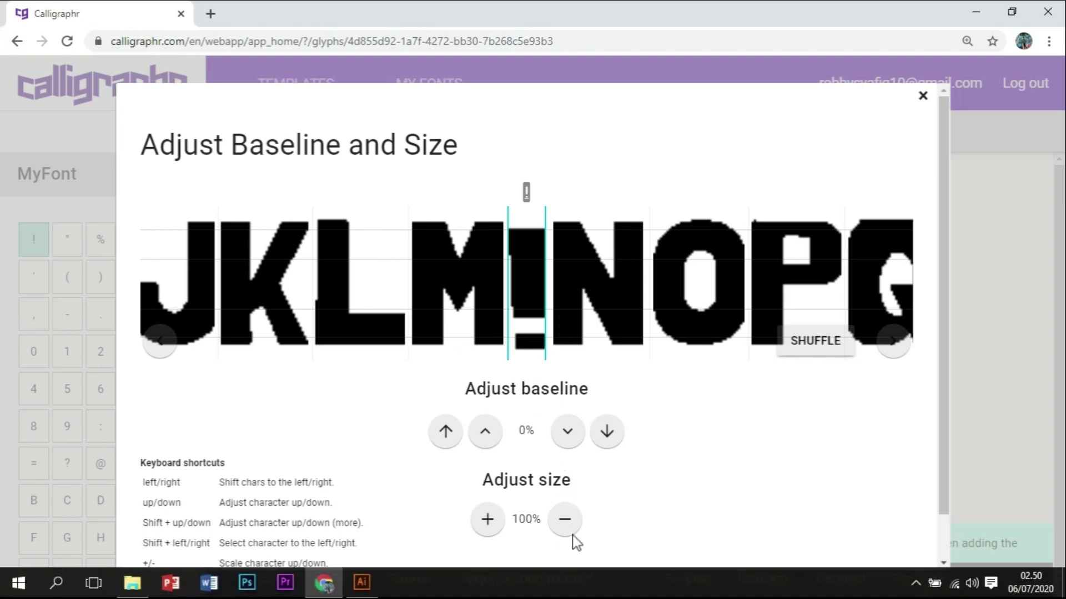
click(563, 522)
click(563, 522)
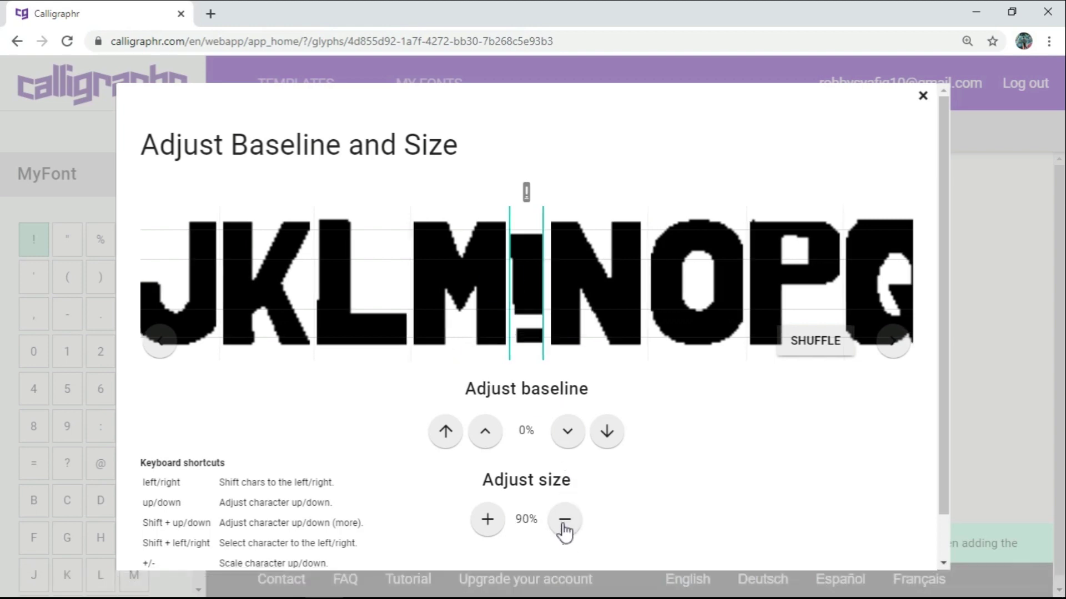
click(486, 432)
click(485, 432)
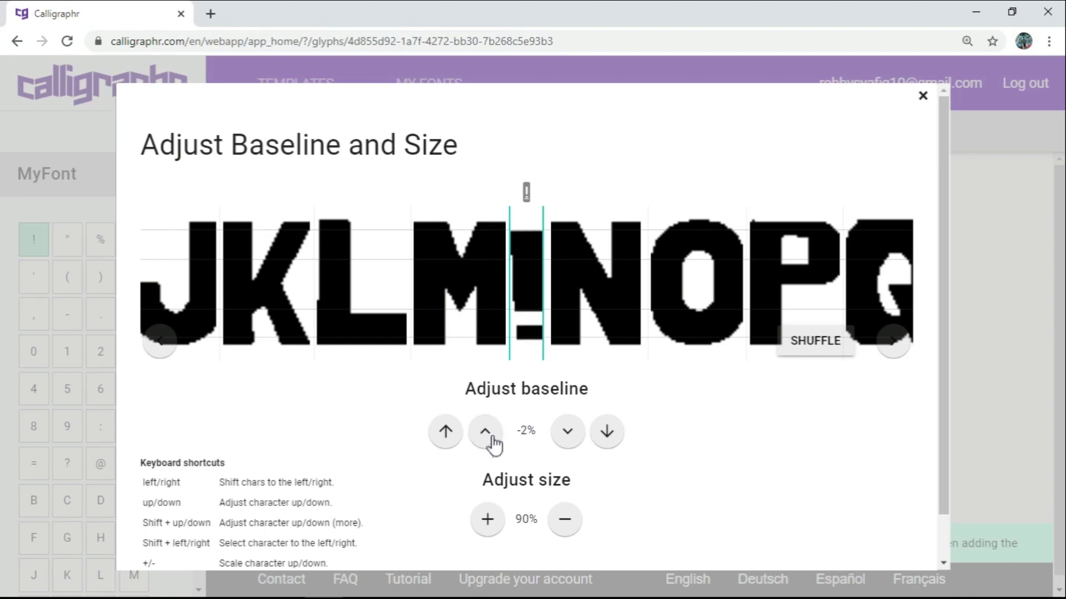
Step: Set the size of the capital letters N and O to 90%
click(567, 361)
click(564, 519)
click(565, 519)
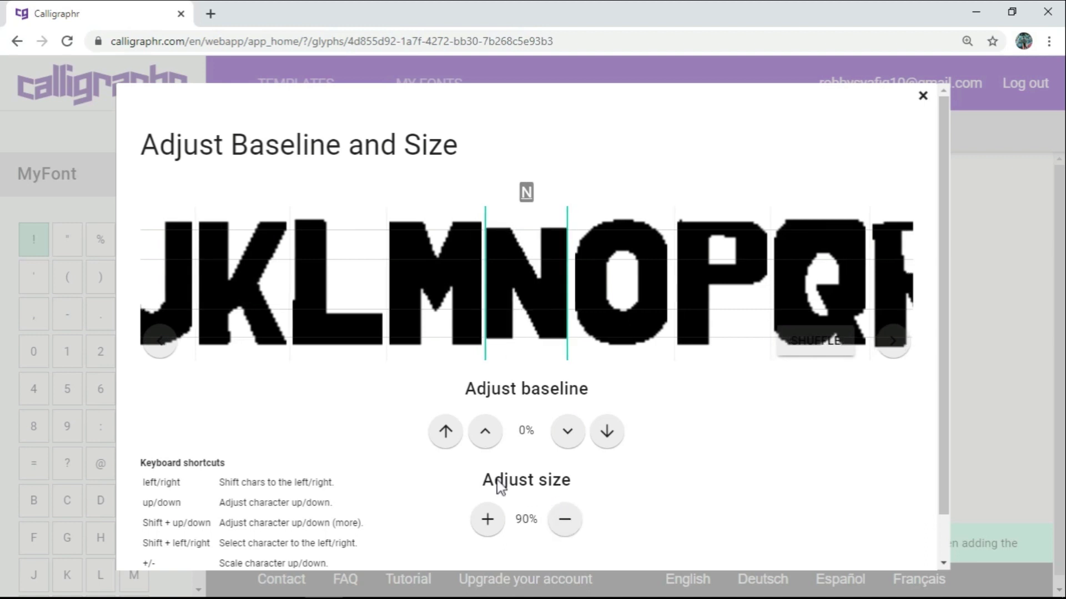
click(583, 344)
click(565, 519)
click(565, 519)
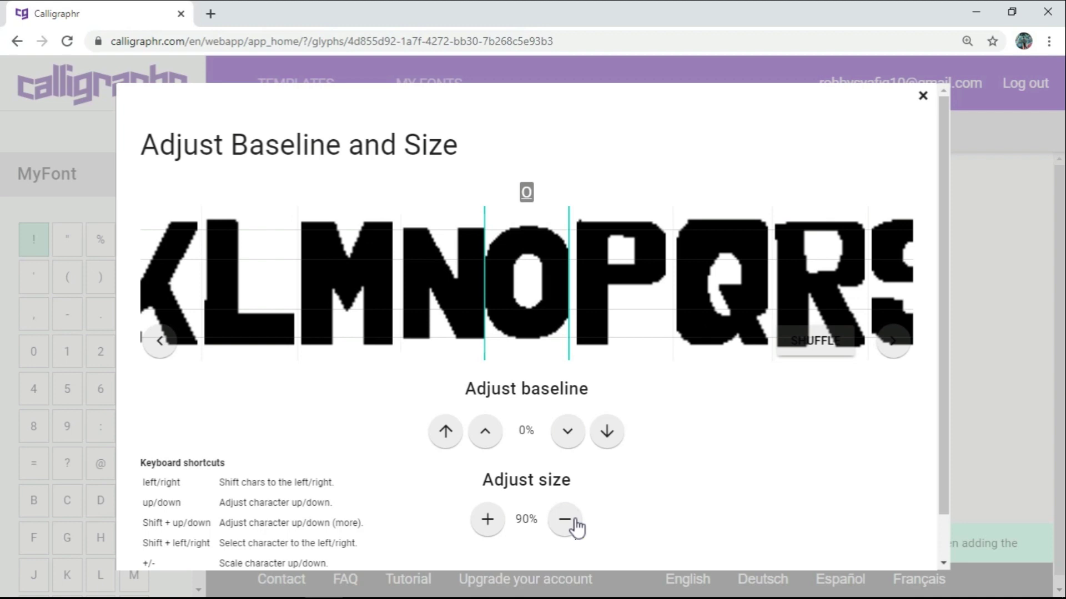
Step: Set the capital P to 85% size and reduce N and O to match it
click(587, 341)
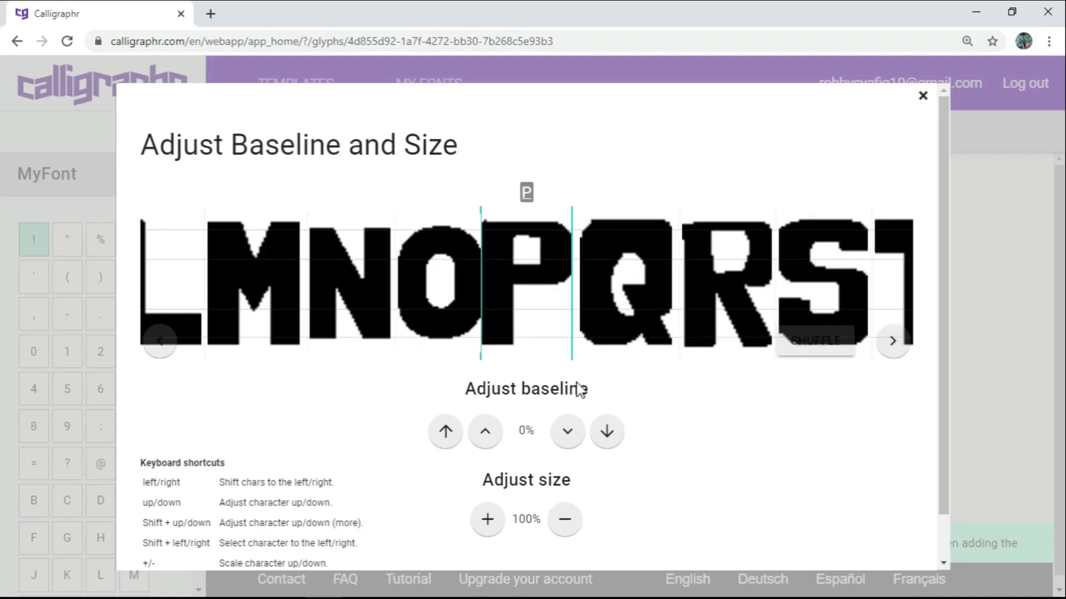
click(561, 520)
click(561, 521)
click(563, 519)
click(366, 308)
click(563, 519)
key(shift+Right)
key(shift+Right)
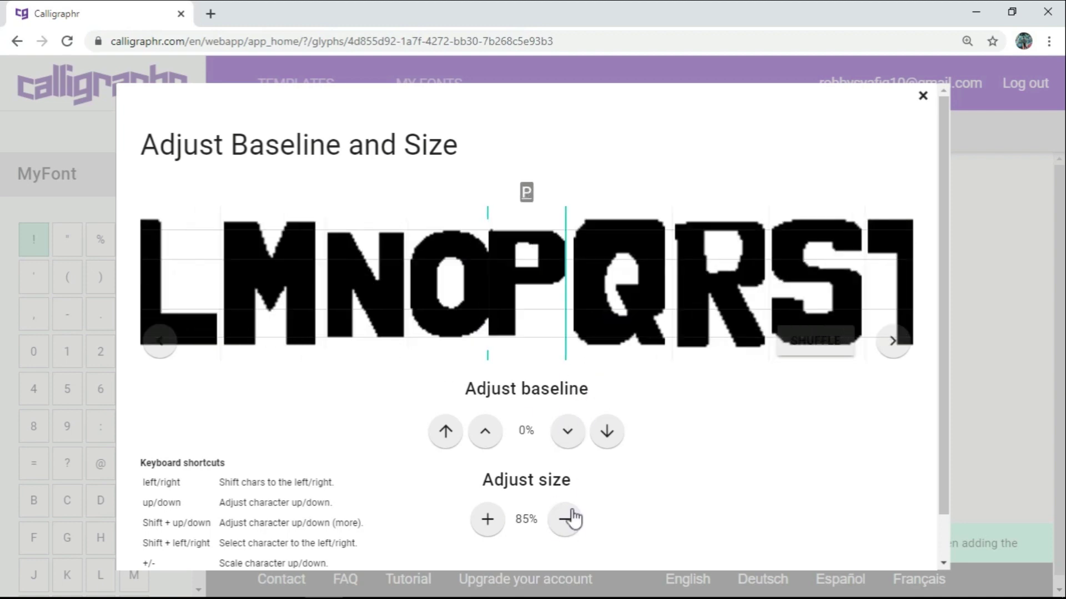
Step: Scale the capital letters Q through U down to 85%
key(shift+Right)
click(565, 519)
click(564, 519)
key(shift+Right)
key(shift+Right)
key(shift+Right)
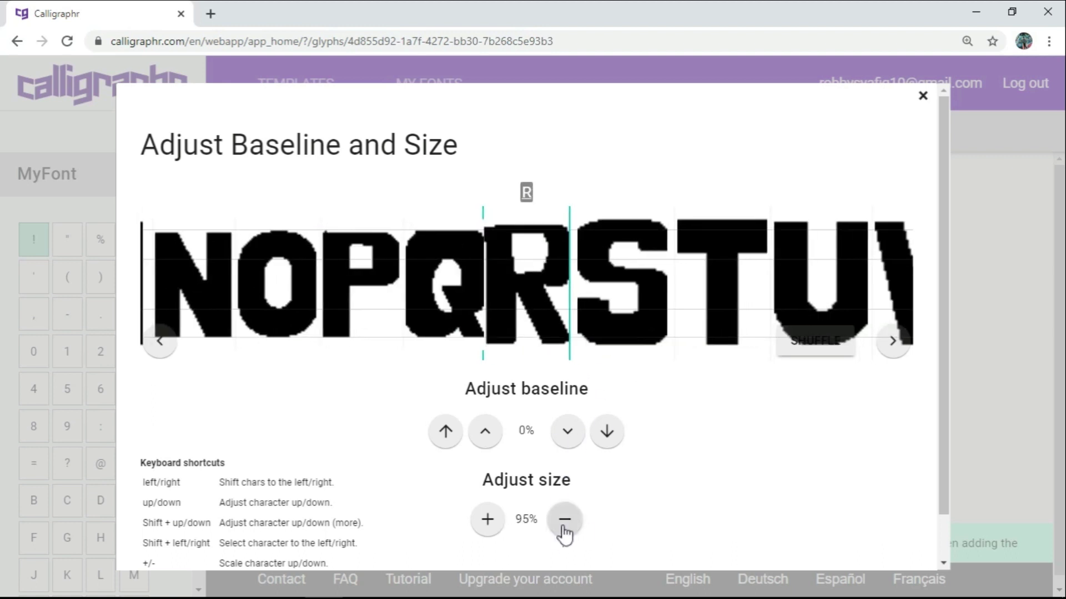
key(shift+Right)
key(shift+Right)
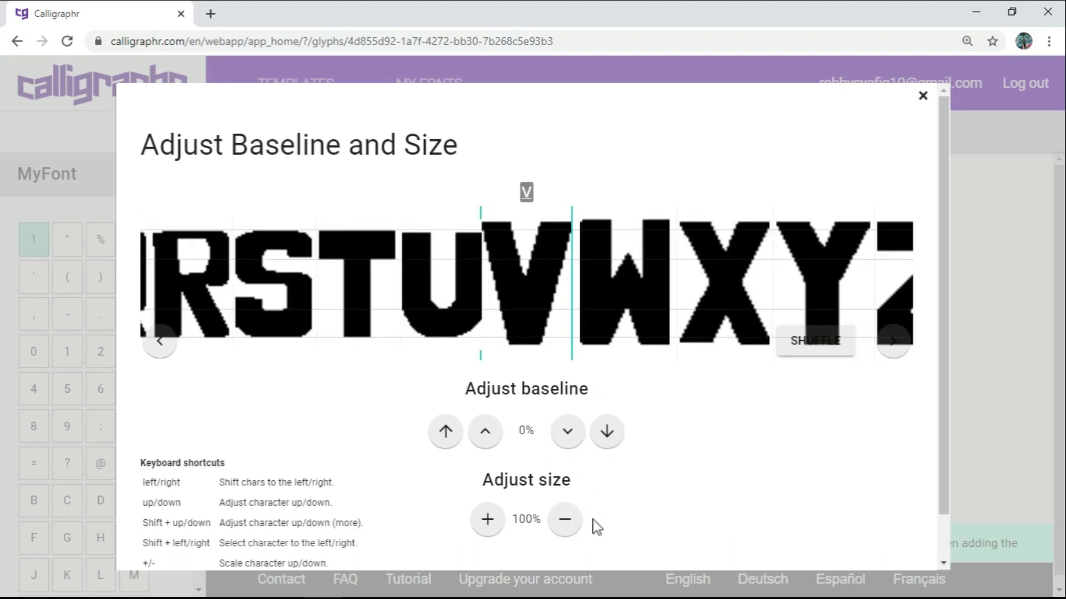
Step: Scale the capital letters V through Z down to 85%
click(565, 520)
click(564, 520)
key(shift+Right)
click(565, 520)
key(shift+Right)
click(564, 519)
key(minus)
key(shift+Right)
key(minus)
key(minus)
key(minus)
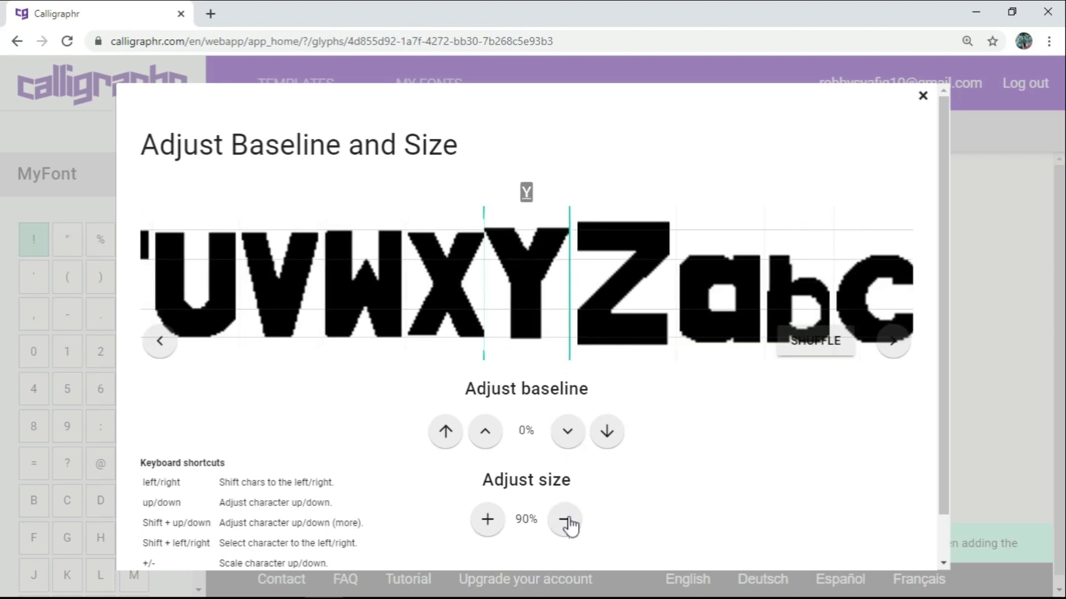
key(shift+Right)
key(minus)
key(minus)
key(minus)
Step: Scale the lowercase letters a and b down to 85% and set the baseline of b to 2%
key(shift+Right)
key(minus)
key(minus)
key(minus)
key(shift+Right)
key(minus)
key(minus)
click(564, 520)
key(Down)
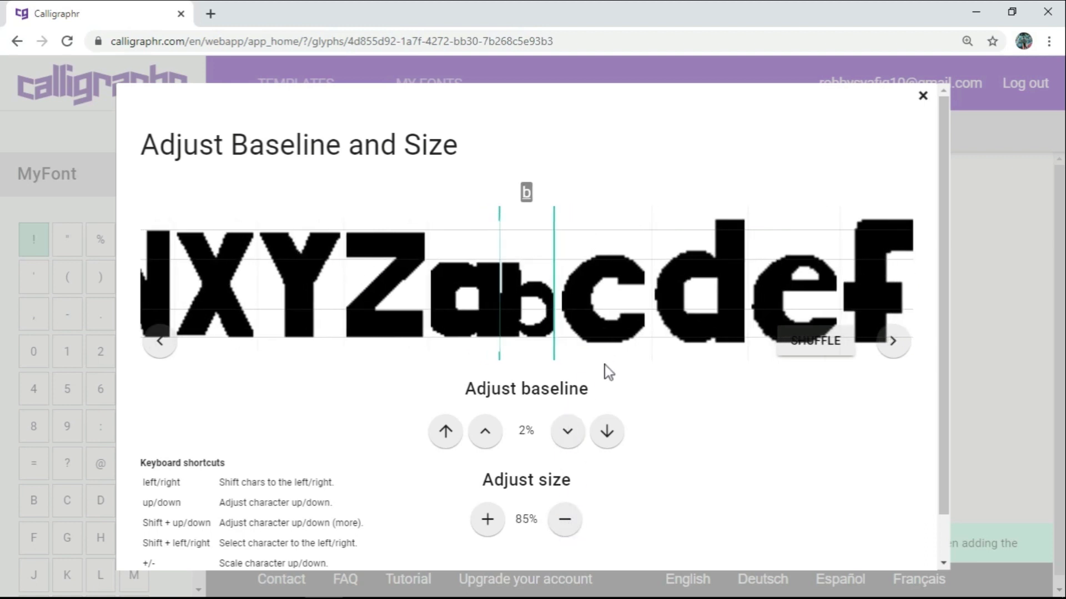
Step: Scale the lowercase letters c, d and e down to 85% and set the baseline of e to 1%
key(shift+Right)
click(564, 519)
key(shift+Right)
key(minus)
key(minus)
key(minus)
key(Down)
click(611, 345)
triple_click(564, 519)
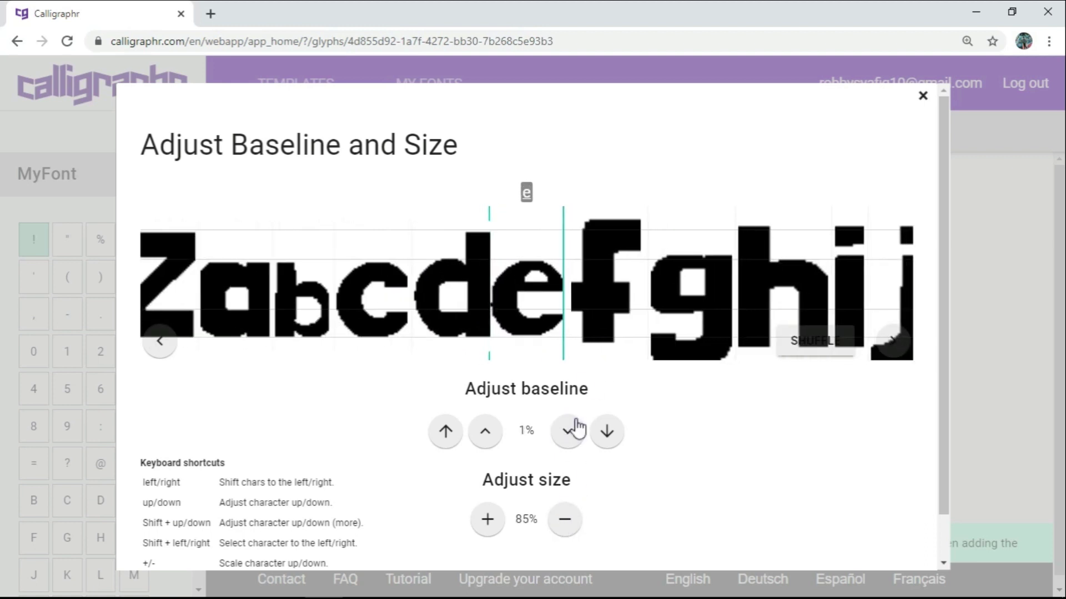
Step: Scale the lowercase letters f, g, h and i down to 85%
click(605, 333)
triple_click(564, 519)
click(605, 333)
triple_click(564, 519)
click(605, 333)
click(565, 521)
double_click(563, 524)
click(583, 341)
triple_click(565, 522)
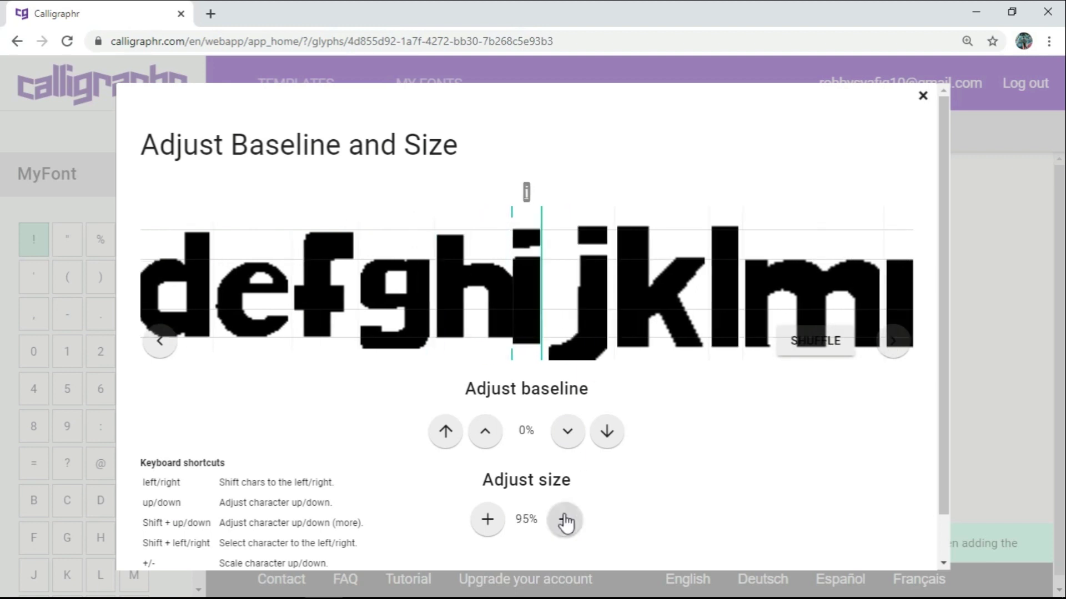
Step: Scale the lowercase letters j, k, l and m down to 85%
click(584, 342)
triple_click(565, 522)
click(583, 341)
triple_click(566, 521)
click(583, 343)
click(574, 526)
click(583, 322)
triple_click(566, 524)
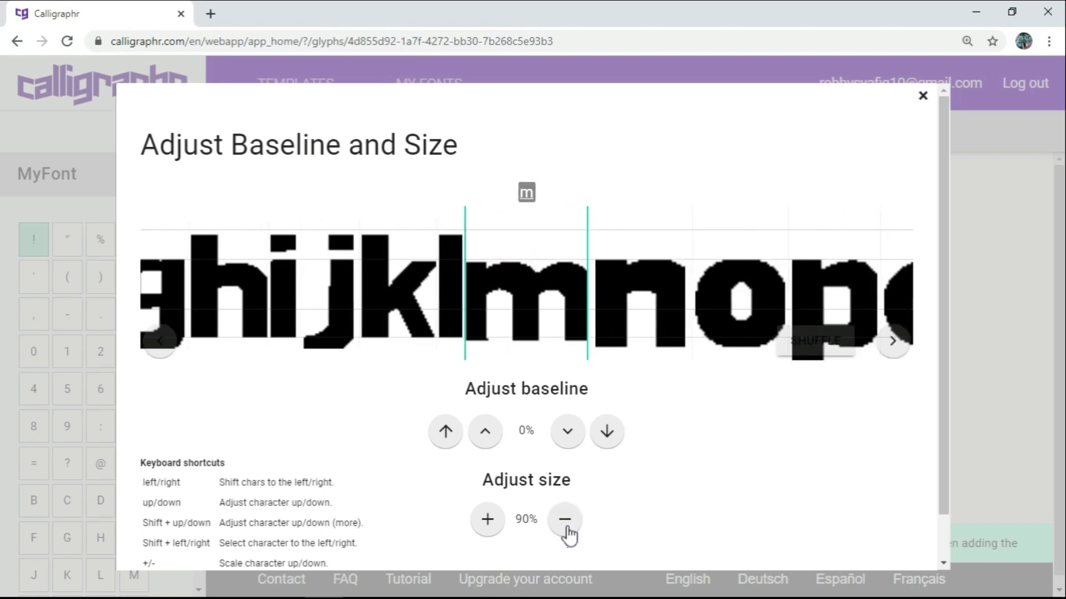
Step: Scale the lowercase letters n through r down to 85% and nudge the baseline of r down
click(605, 333)
triple_click(565, 522)
click(592, 338)
triple_click(565, 524)
click(588, 337)
click(564, 522)
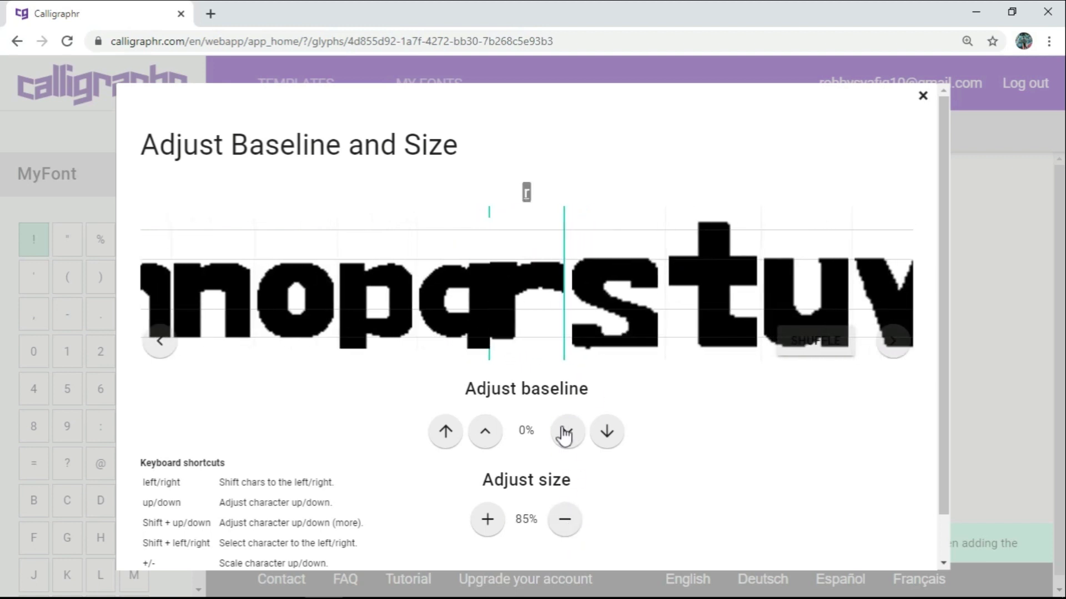
click(605, 333)
triple_click(565, 521)
click(567, 438)
Step: Scale the lowercase letters s through z down to 85%
click(597, 340)
triple_click(563, 524)
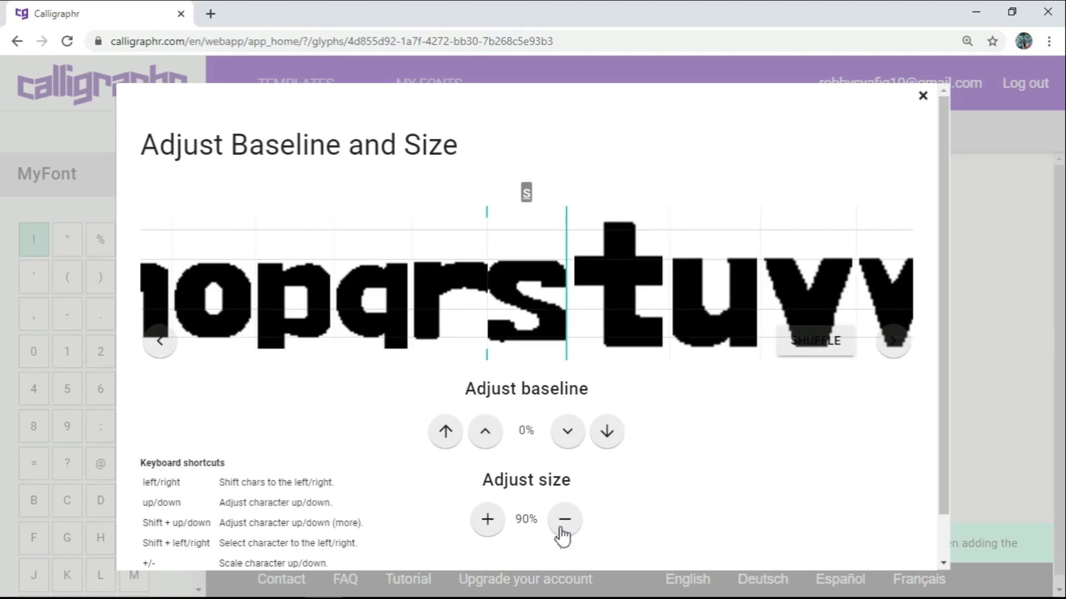
click(593, 335)
triple_click(573, 522)
key(Right)
key(Right)
key(Right)
key(Right)
key(Right)
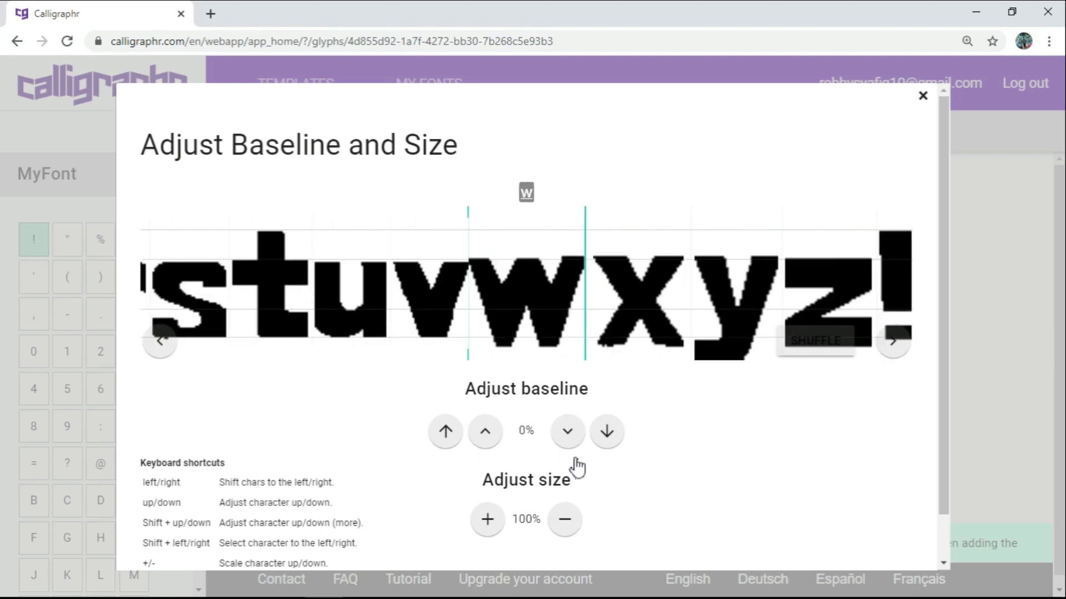
key(Right)
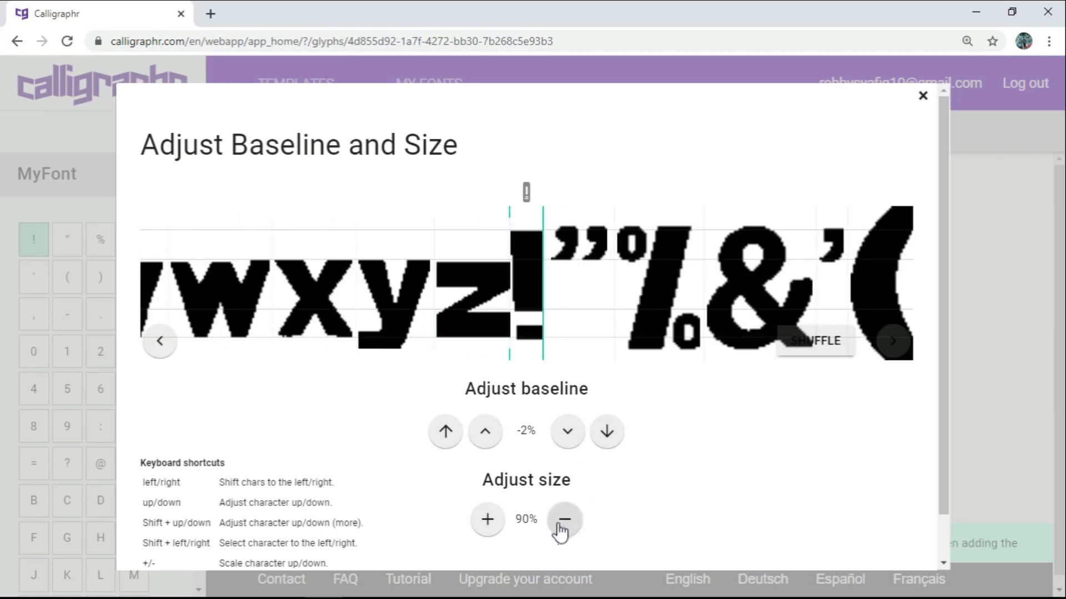
Step: Scale the exclamation mark, quotation mark and percent sign down to 85%, with the percent sign's baseline at -1%
click(564, 528)
key(Right)
key(Right)
click(565, 518)
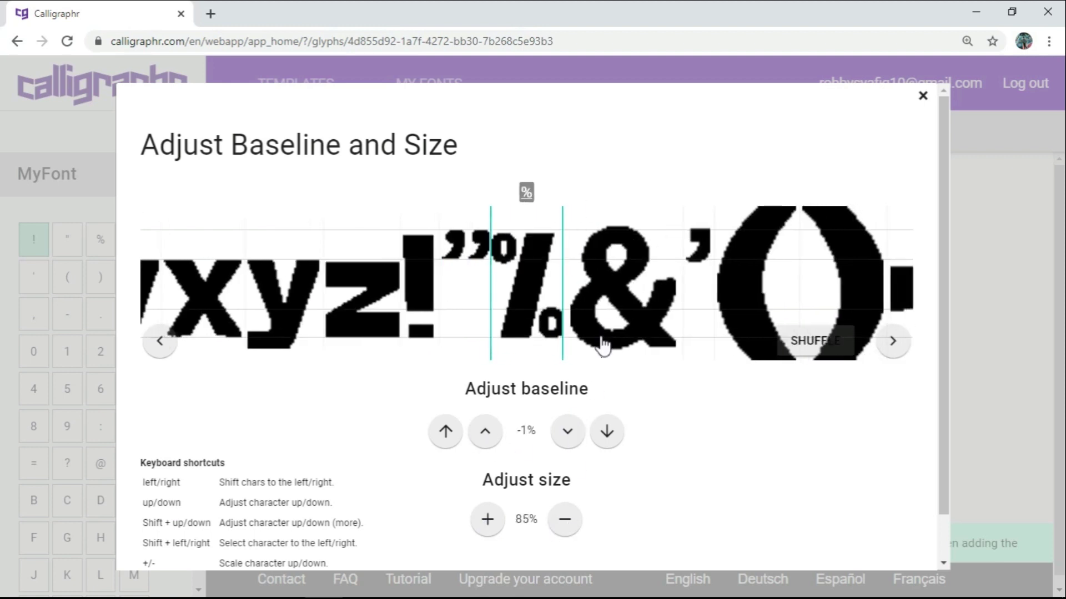
Step: Scale the ampersand, apostrophe and opening parenthesis down to 85% and fine-tune the parenthesis's baseline
click(601, 340)
click(552, 511)
click(600, 305)
click(487, 430)
click(589, 347)
click(564, 519)
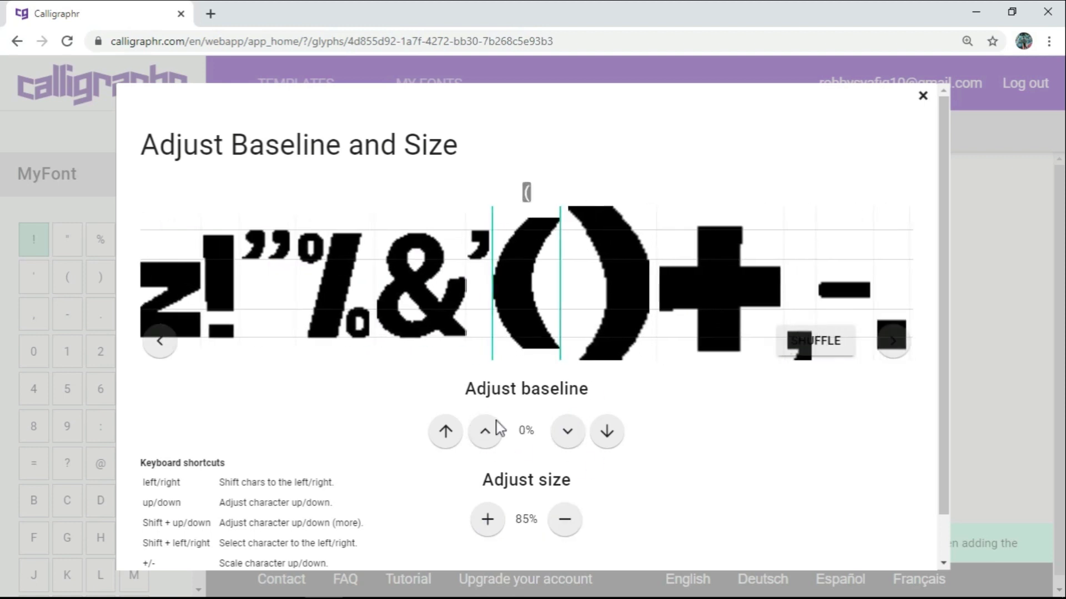
double_click(494, 433)
click(565, 434)
Step: Scale the closing parenthesis, plus sign, comma and hyphen down to 85%, with the hyphen's baseline at -1%
click(614, 340)
click(564, 519)
click(498, 437)
key(Right)
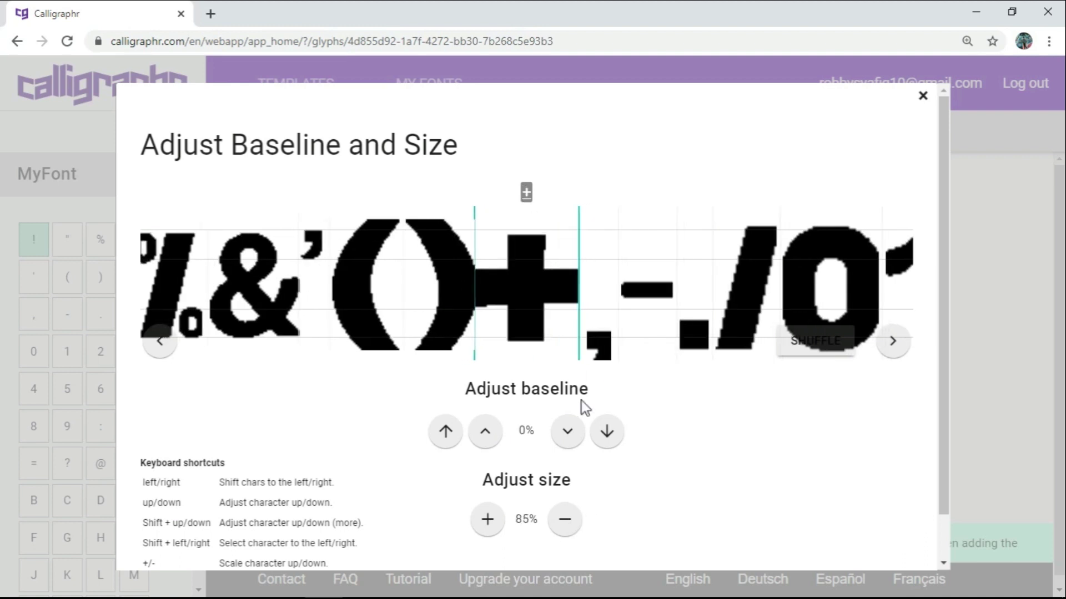
key(Right)
click(563, 518)
click(492, 438)
key(Right)
click(486, 432)
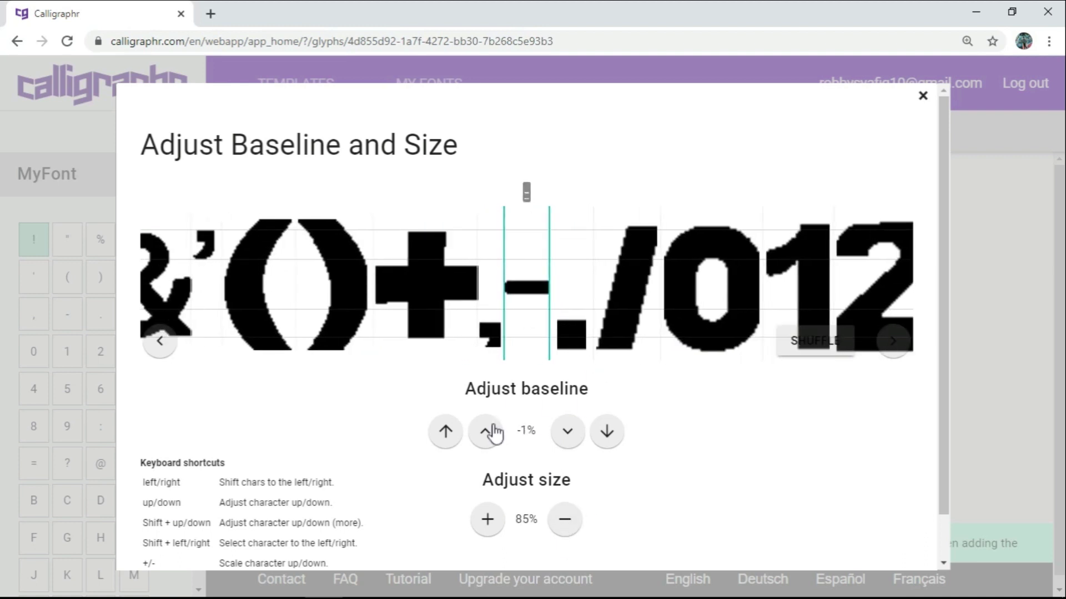
Step: Scale the period, slash and digit 0 down to 85% and set the baseline of 0 to -1%
key(Right)
key(Right)
key(Right)
click(487, 432)
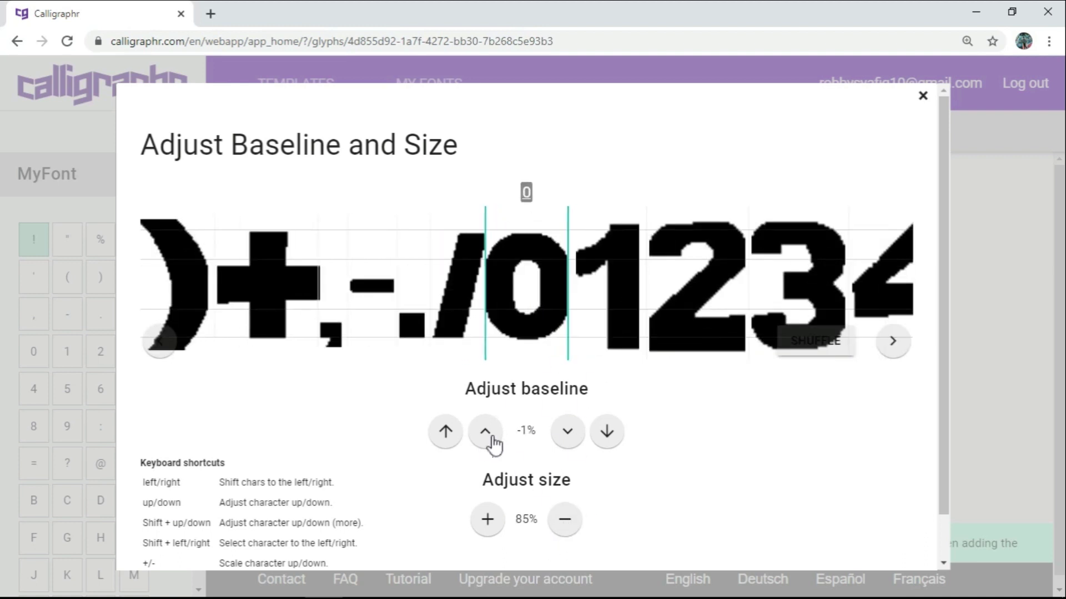
Step: Scale the digits 1 through 4 down to 85% and set the baseline of 4 to -1%
key(Right)
key(Right)
click(487, 432)
key(Right)
click(485, 431)
key(Right)
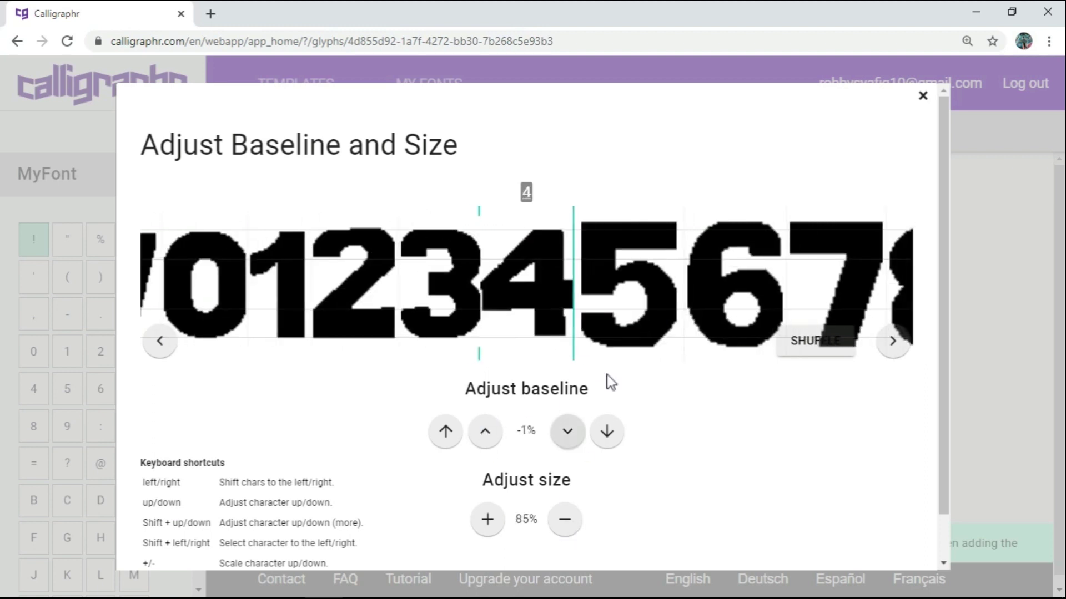
Step: Scale the digits 5 through 9 down to 85%
key(Right)
key(Right)
click(565, 519)
key(Right)
key(Right)
key(Right)
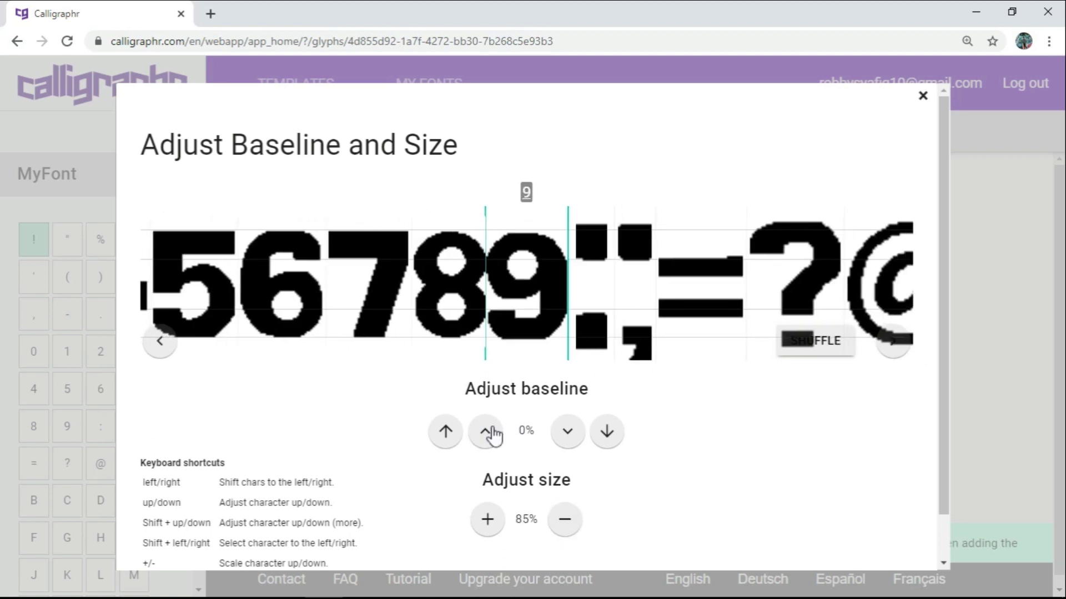
Step: Scale down the colon, semicolon and equals sign to match the resized digits
key(Right)
click(487, 431)
key(Right)
click(495, 438)
key(Right)
click(565, 519)
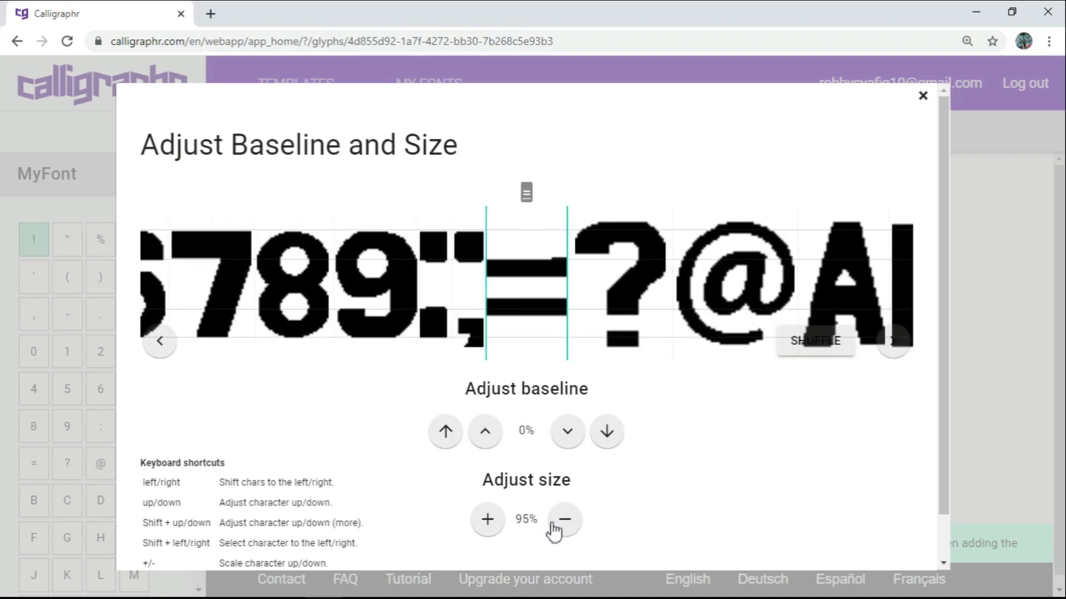
Step: Scale the question mark, at sign and capital A down to 85%
key(Right)
click(565, 519)
key(Right)
click(565, 519)
key(Down)
key(Right)
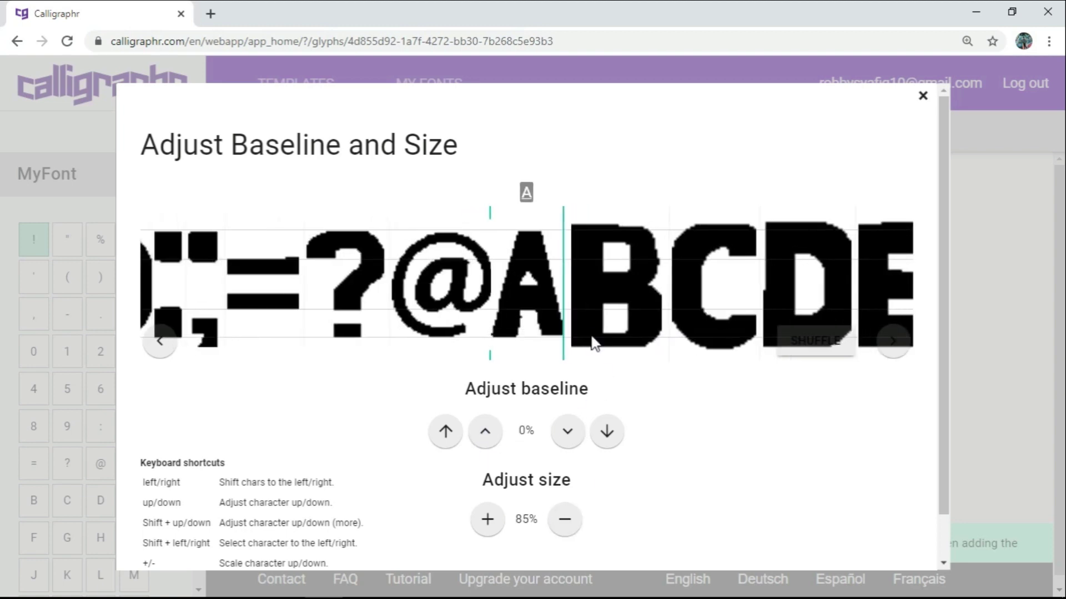
Step: Scale the capital letters B through F down to 85%
key(Right)
key(Right)
key(Up)
key(Right)
key(Right)
key(Right)
click(565, 518)
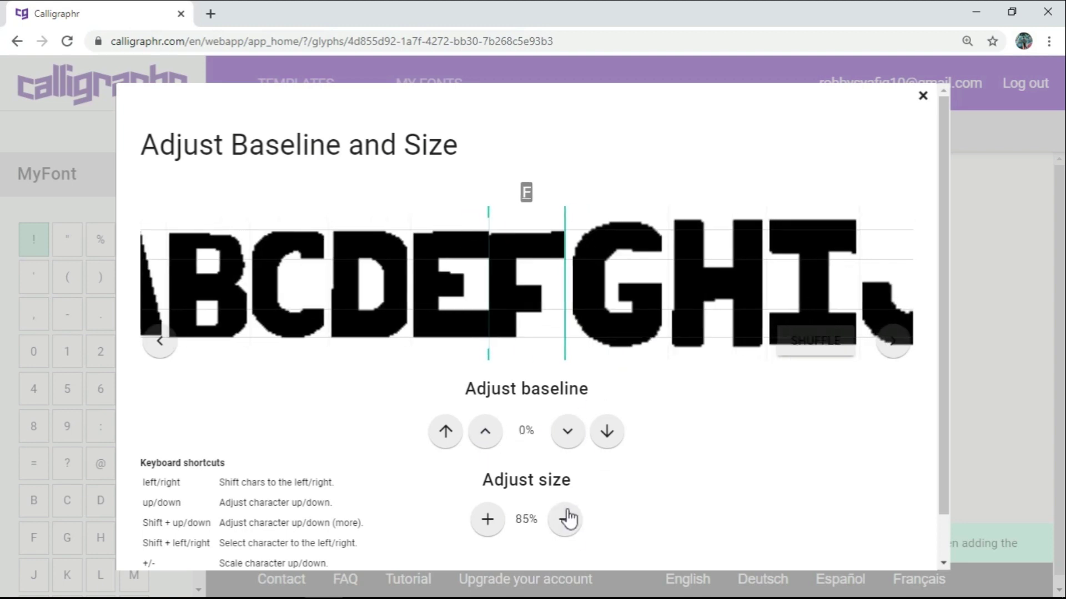
Step: Scale the capital letters G through J down to 85%
key(Right)
click(565, 518)
key(Right)
key(Right)
click(567, 431)
key(Right)
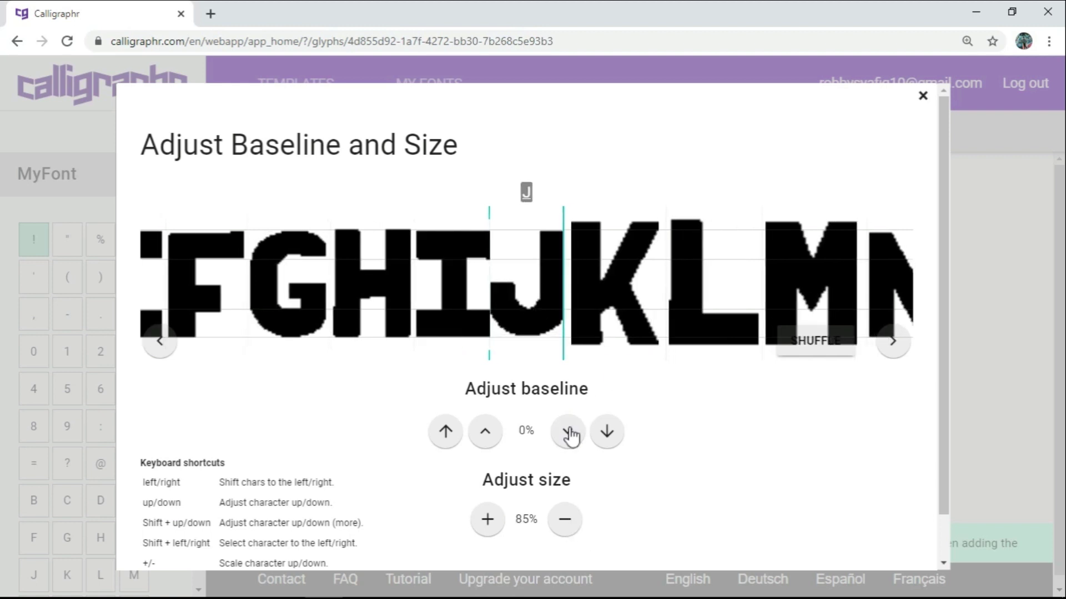
Step: Scale the capital letters K through M down to 85%, with the M's baseline at 1%, and close the adjustment dialog
key(Right)
key(Right)
key(Right)
click(566, 431)
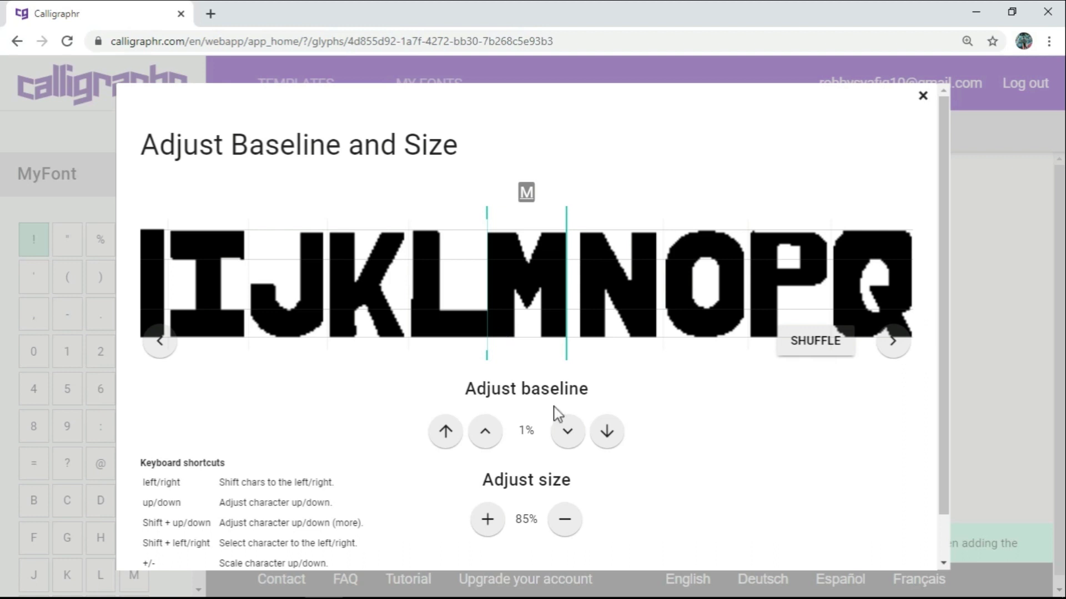
click(923, 96)
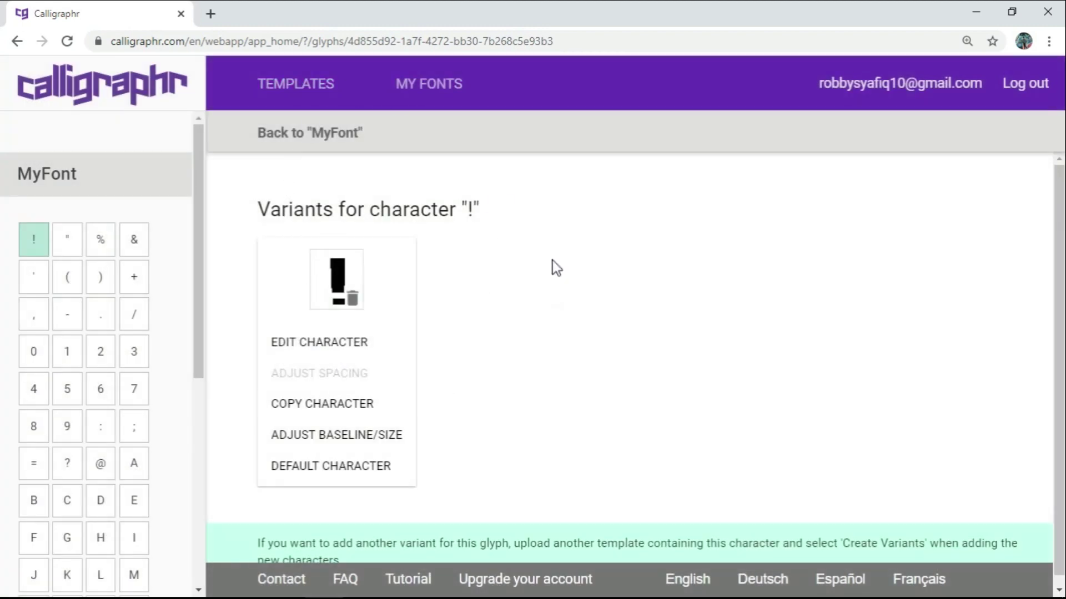
Step: Return to the My Fonts overview and look over the resized characters in MyFont
click(444, 95)
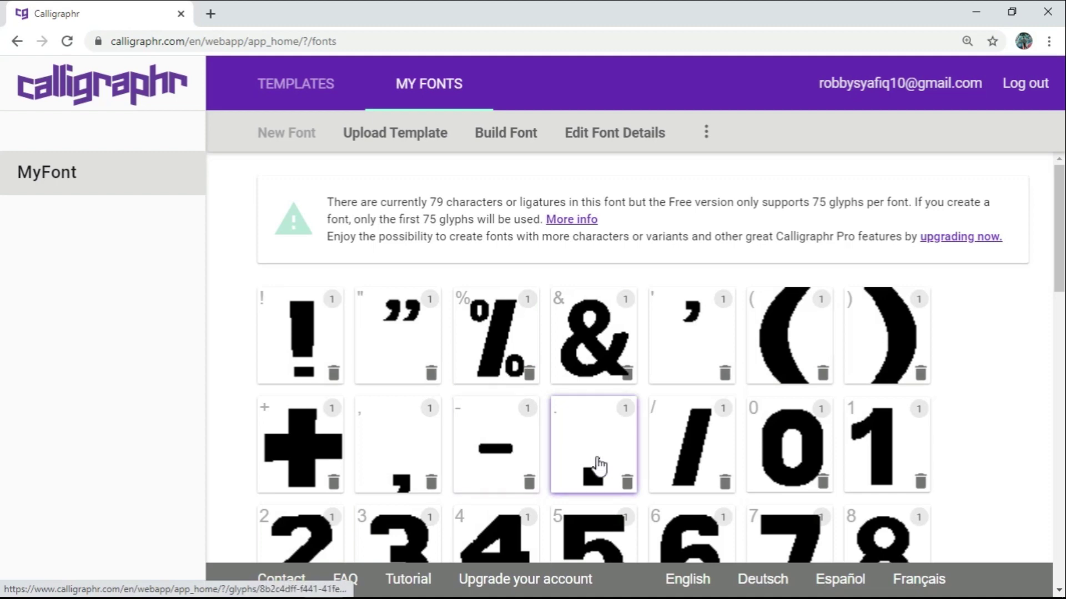
scroll(598, 465, down, 4)
scroll(445, 339, up, 1)
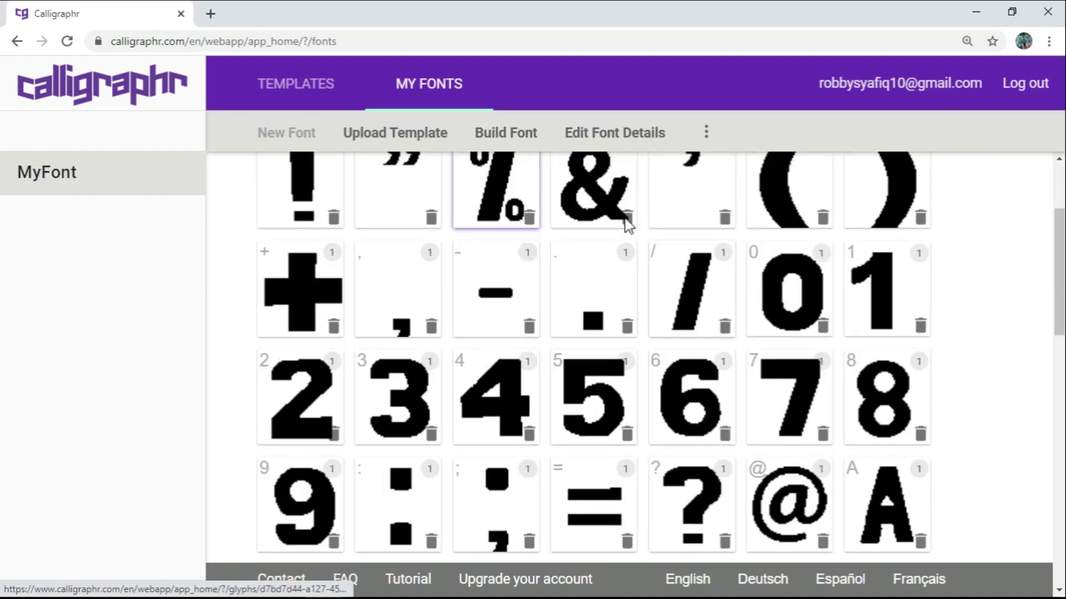
scroll(631, 290, up, 3)
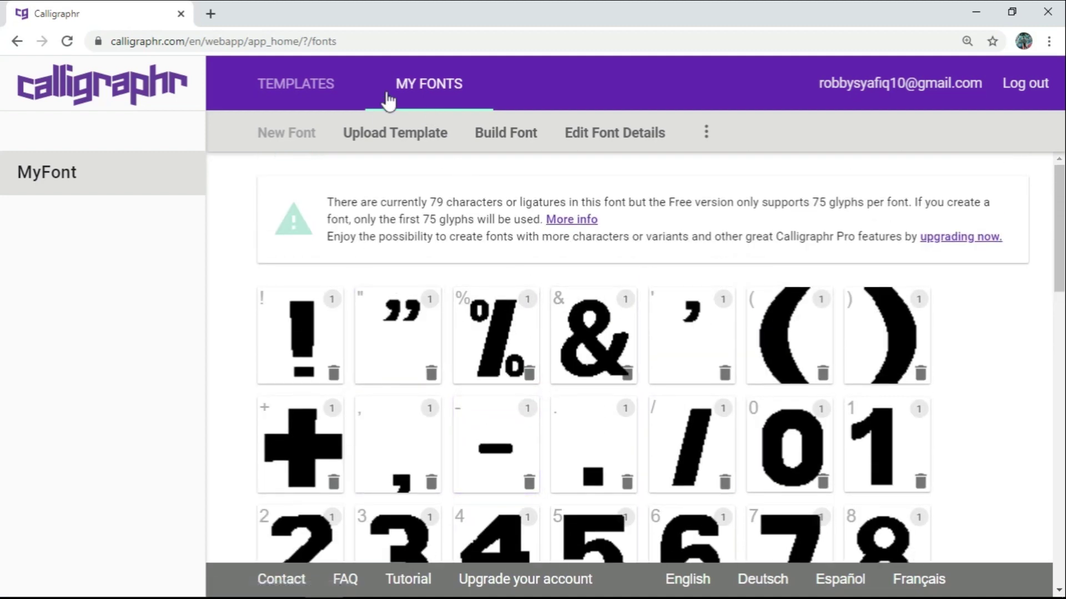
scroll(414, 369, down, 4)
scroll(451, 342, up, 3)
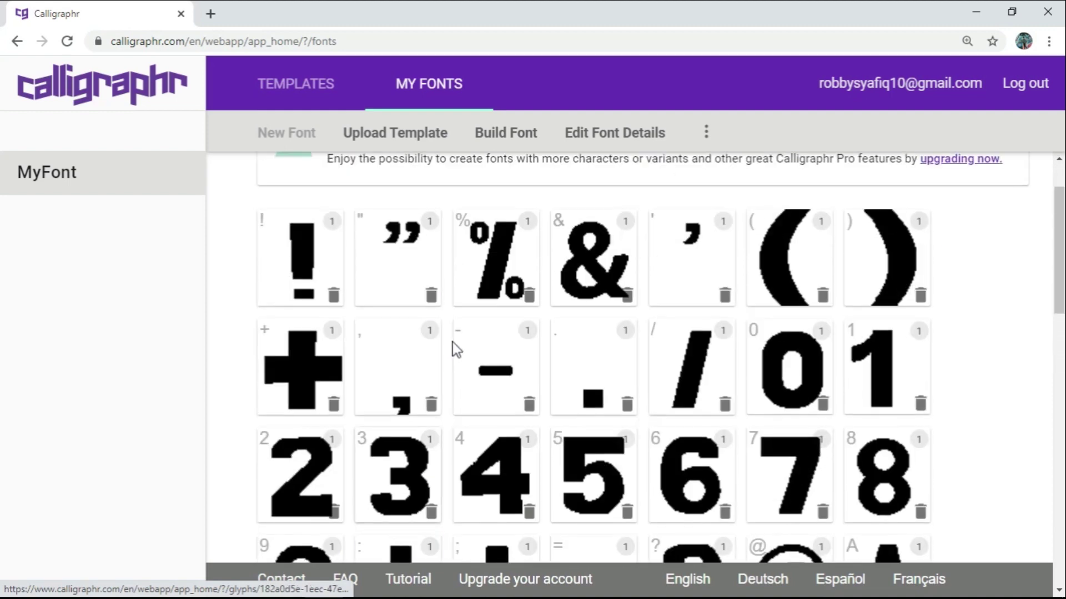
scroll(451, 342, up, 1)
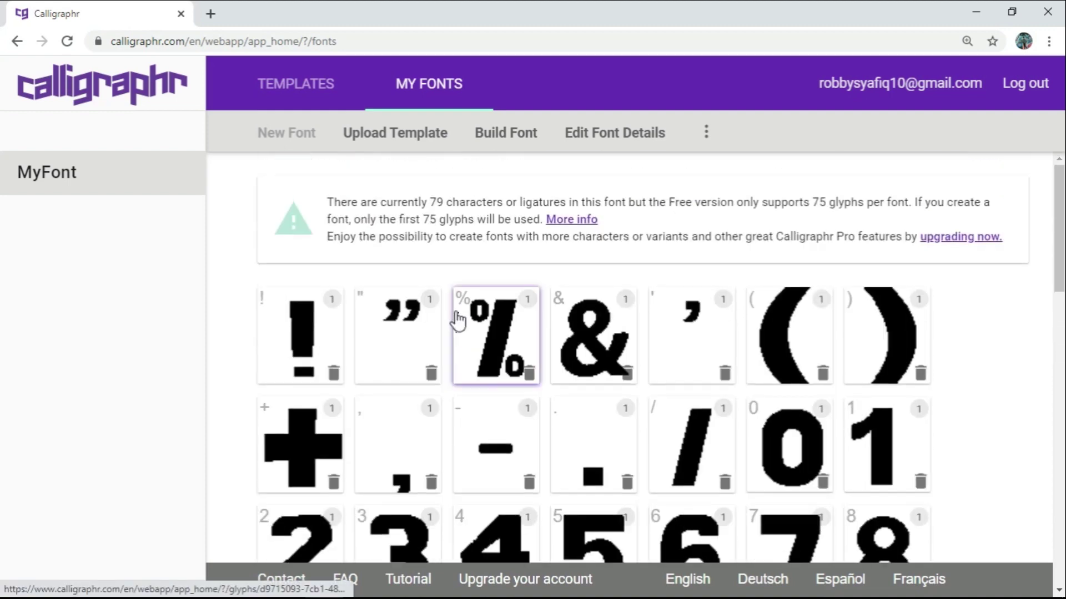
Step: Build the font under the name NikuArt
click(499, 134)
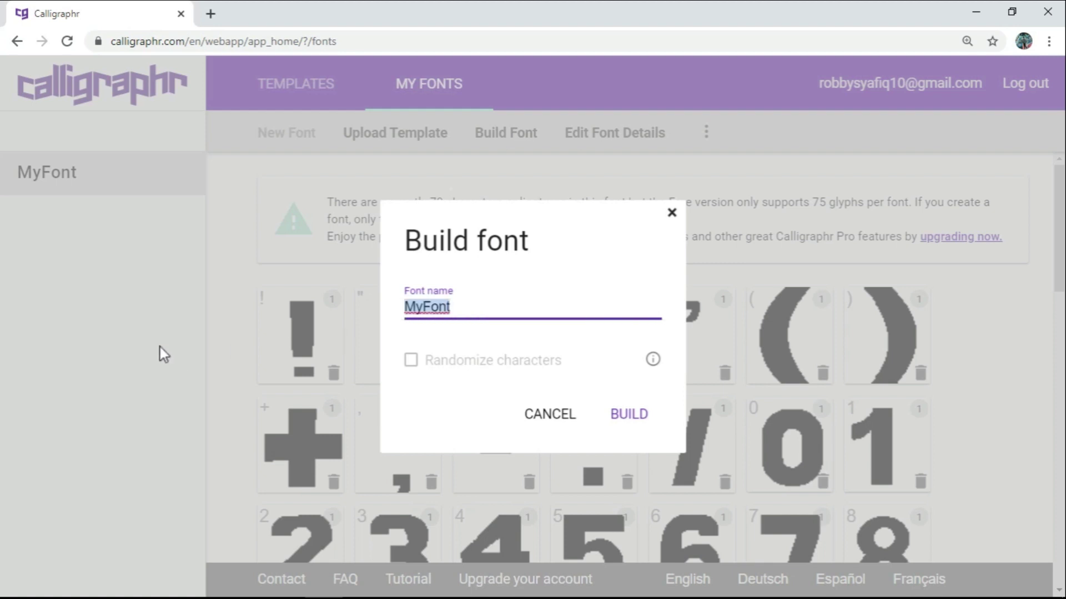
key(BackSpace)
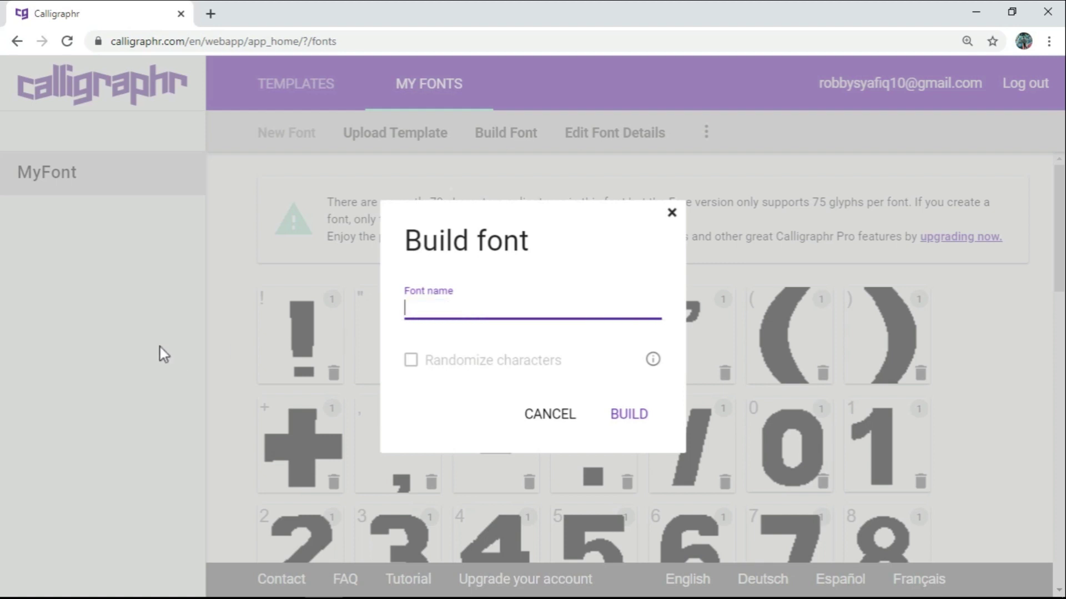
text(N)
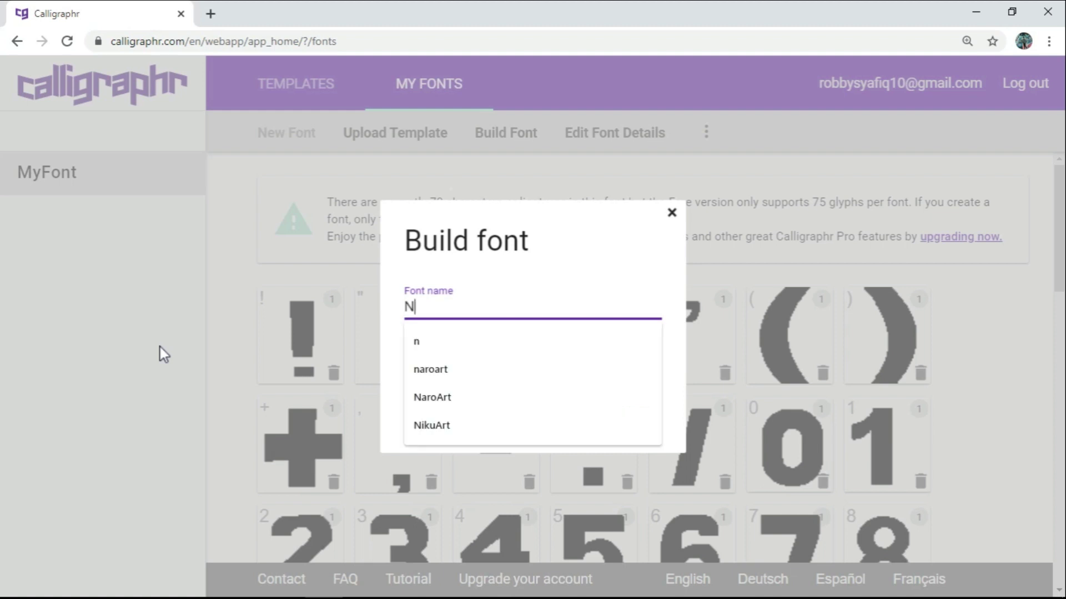
text(iku)
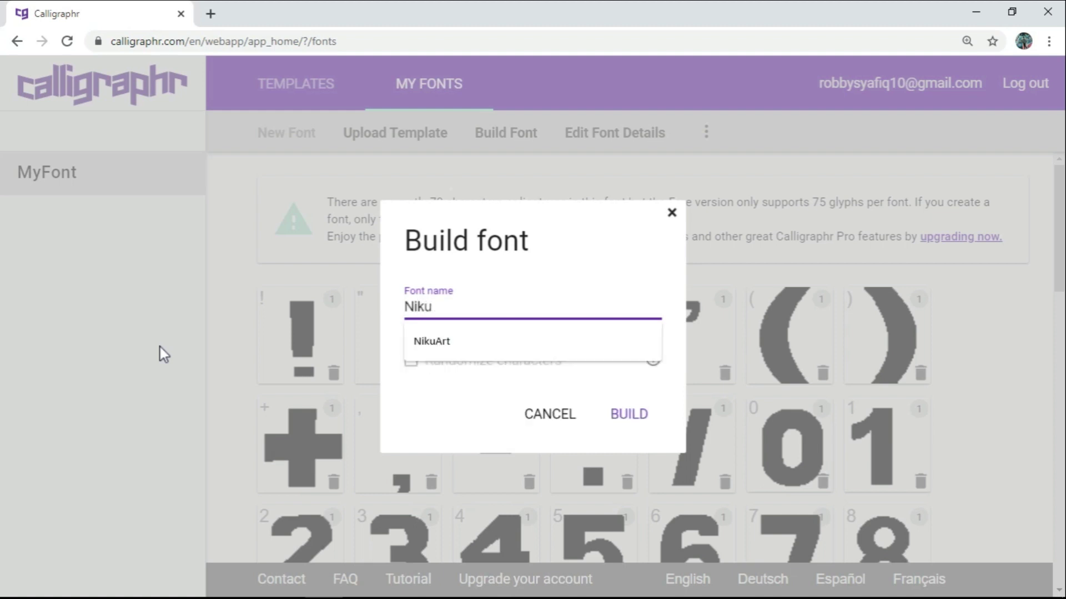
text(Art)
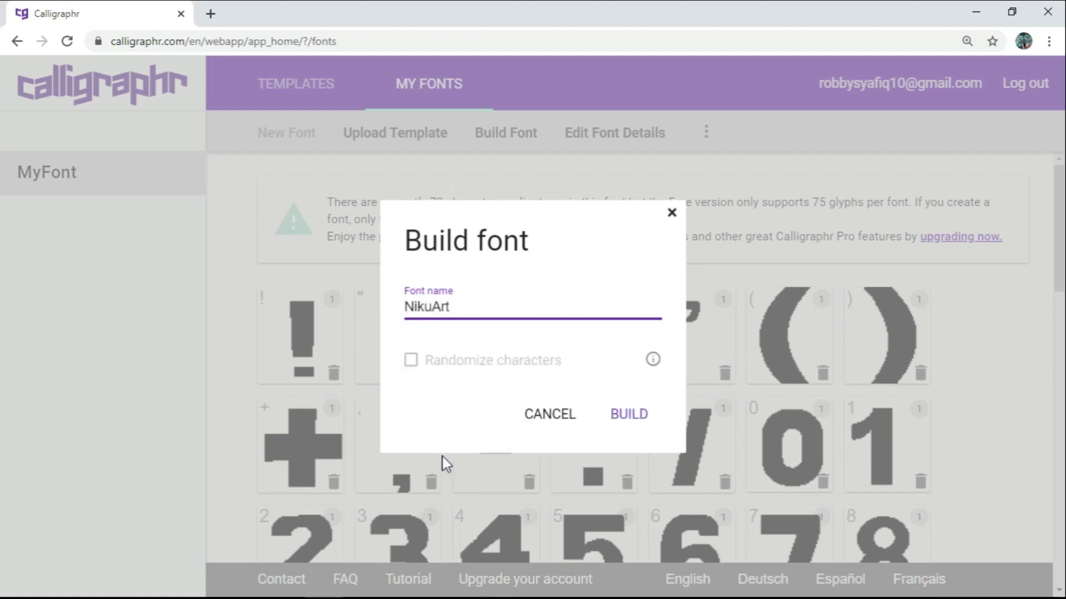
click(629, 417)
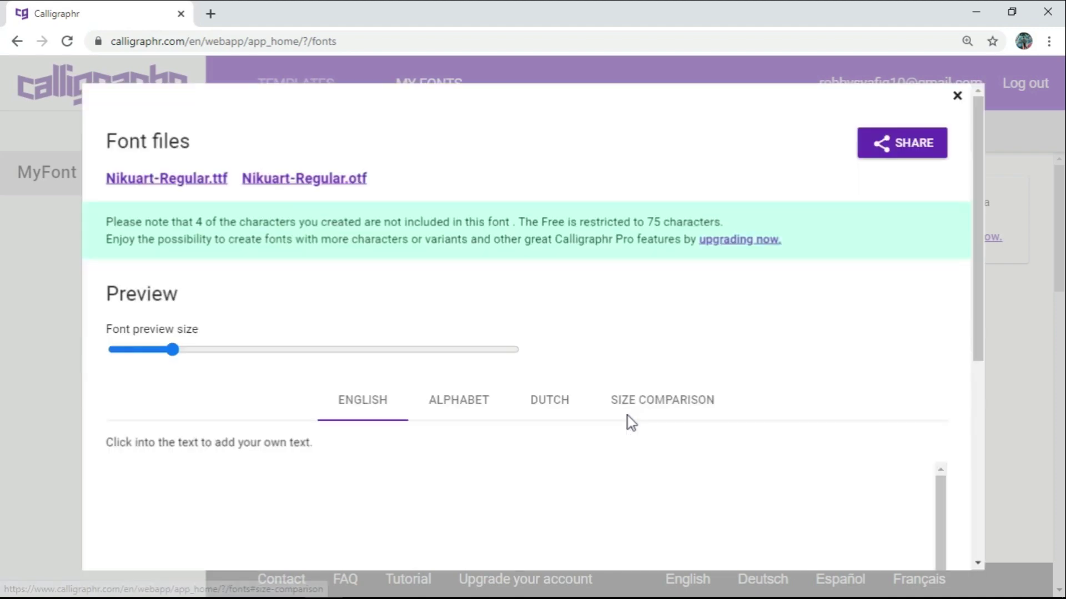
Step: Examine the letterforms in the English sample text of the built font's preview
scroll(555, 405, down, 3)
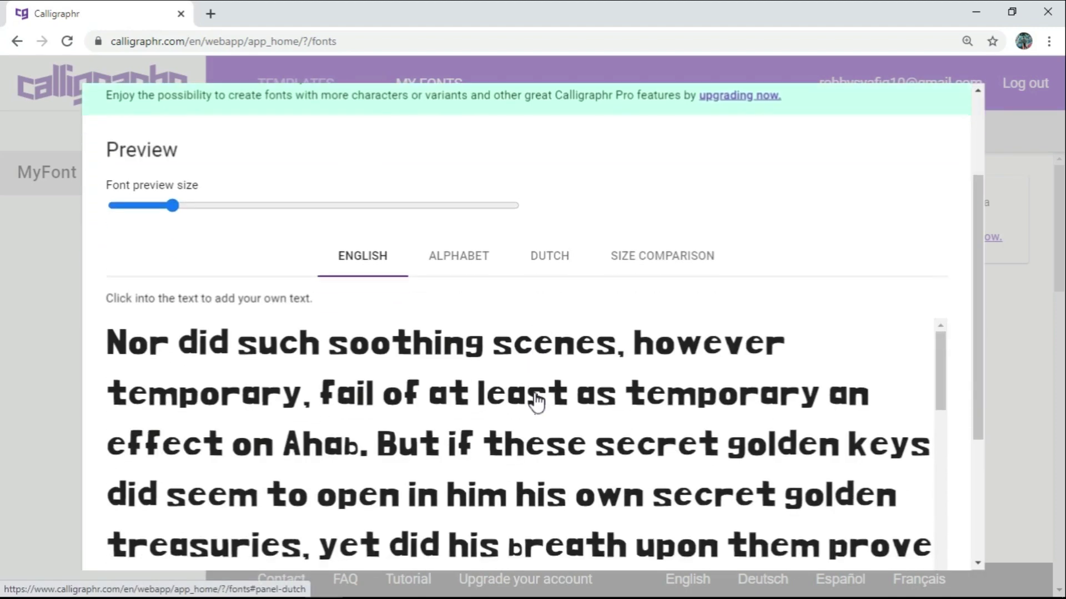
scroll(426, 381, down, 2)
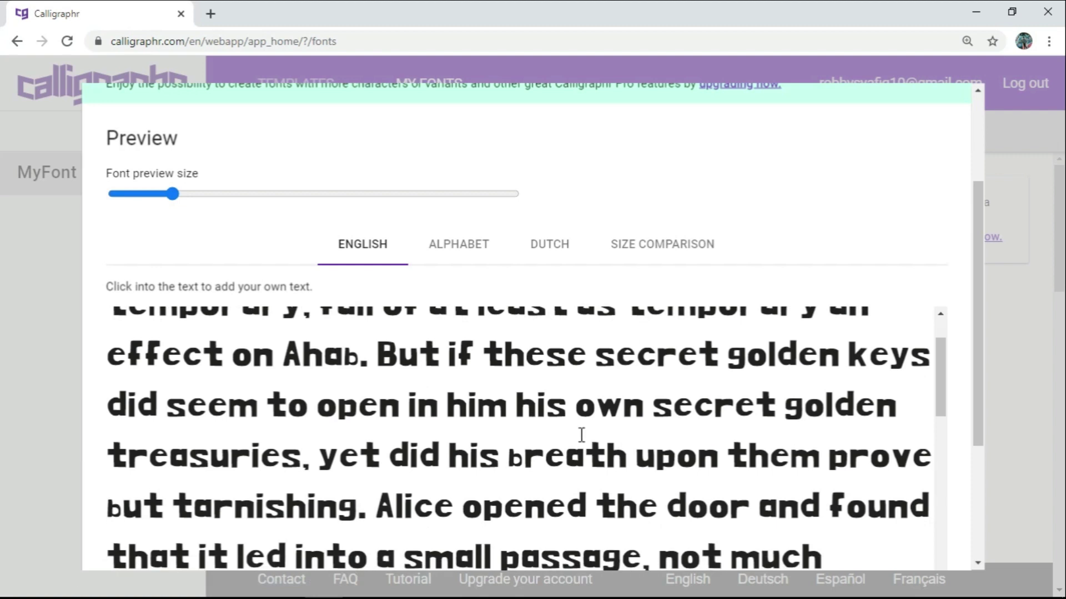
scroll(436, 374, down, 3)
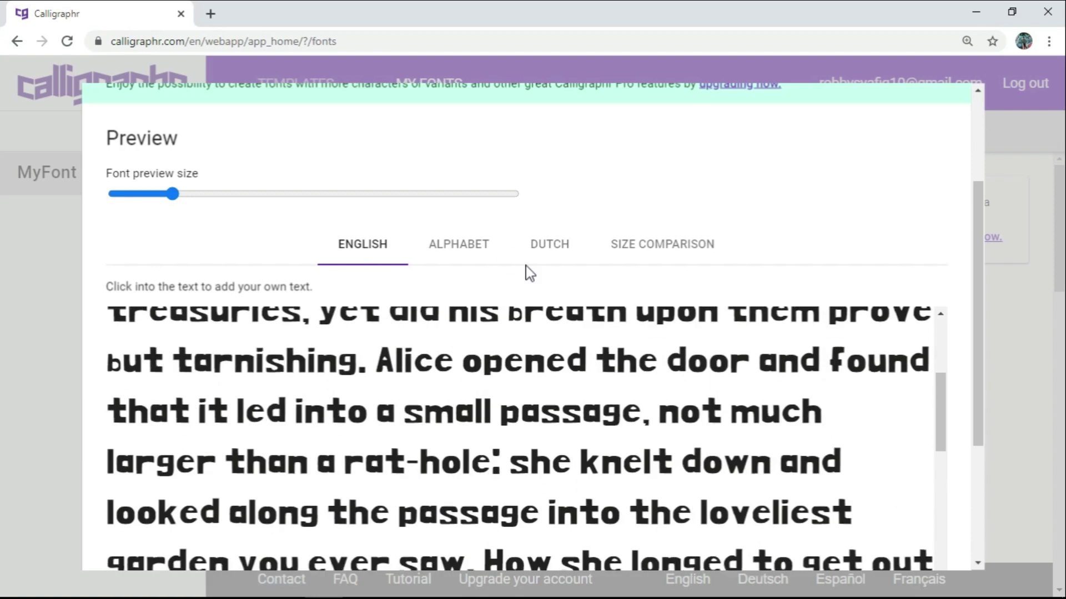
scroll(501, 417, down, 7)
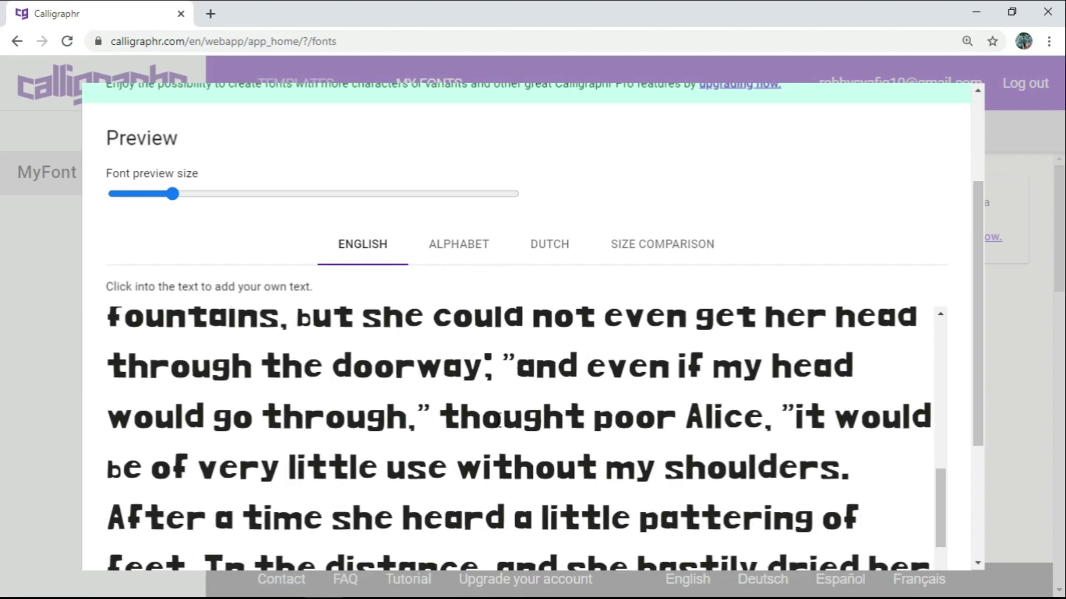
scroll(499, 420, up, 12)
scroll(494, 219, down, 4)
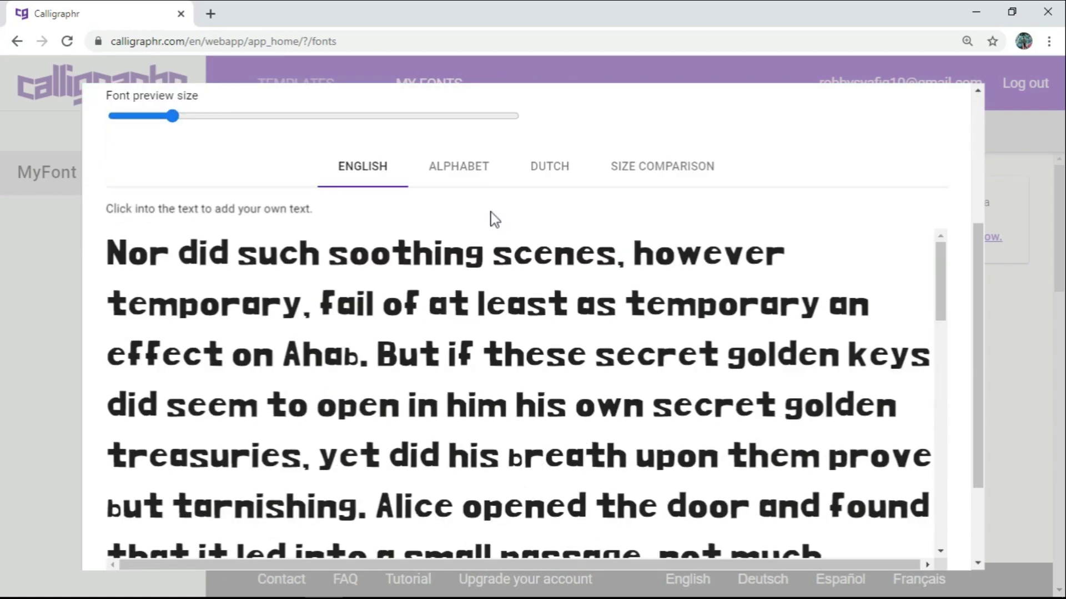
Step: Compare the font preview's Alphabet and Dutch samples, and return to the English sample and the font file links
click(478, 178)
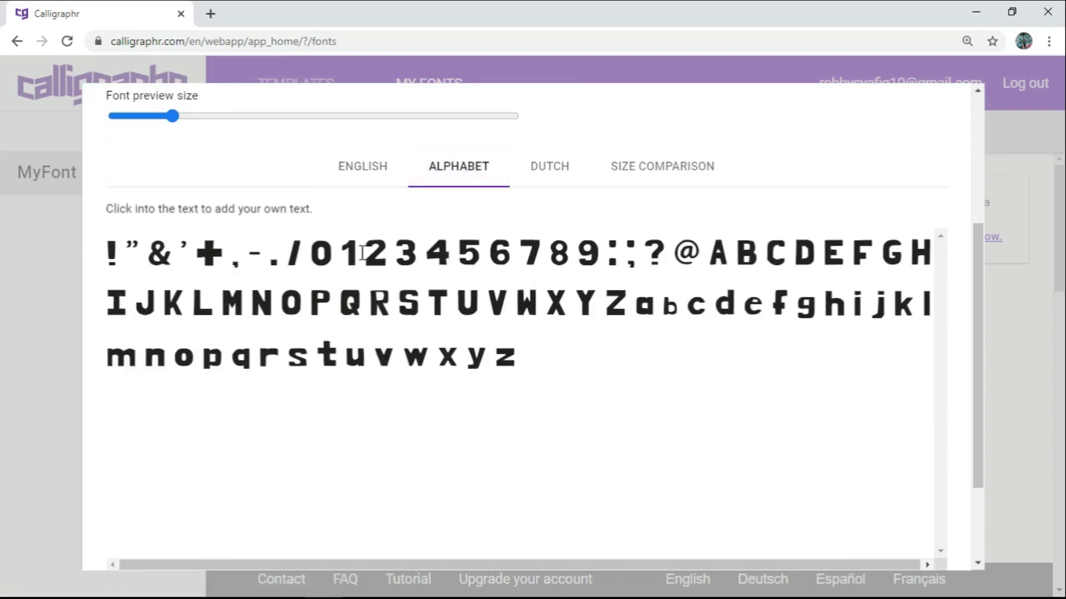
drag(107, 253, 552, 385)
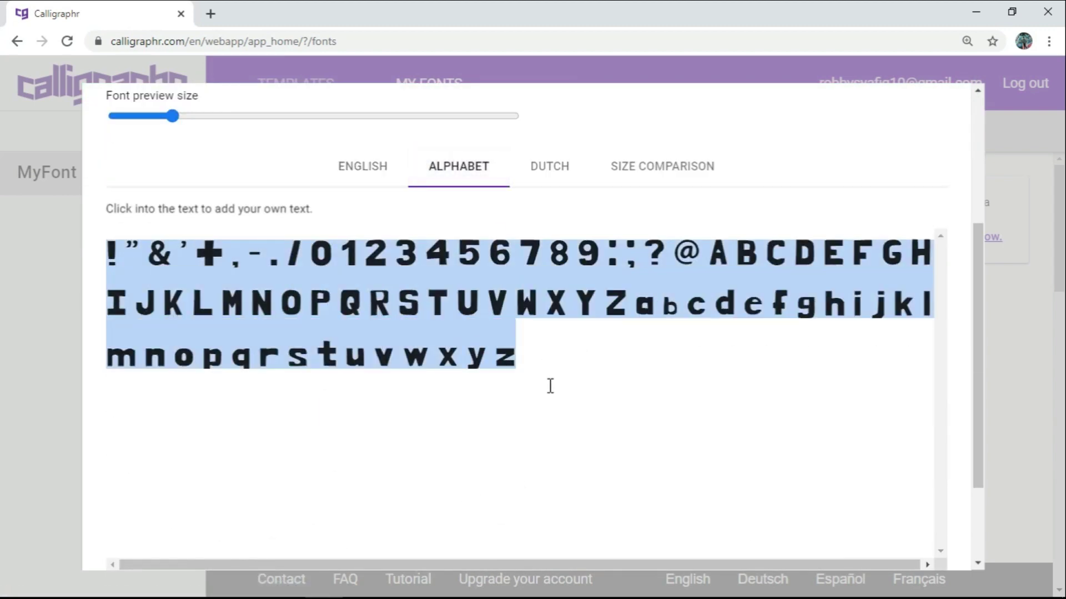
click(600, 374)
click(552, 169)
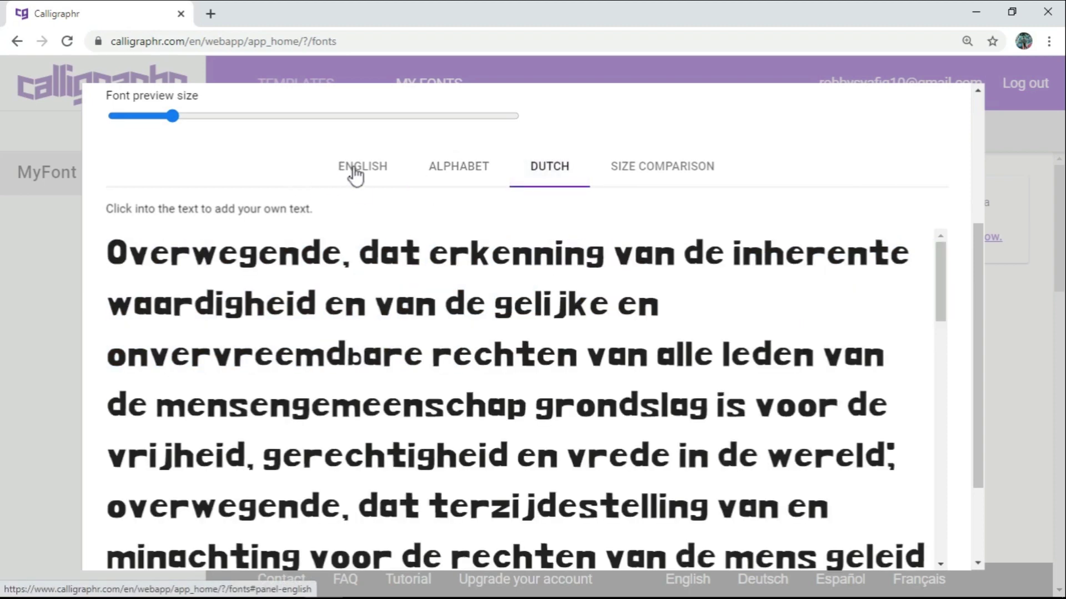
click(360, 171)
scroll(434, 258, up, 4)
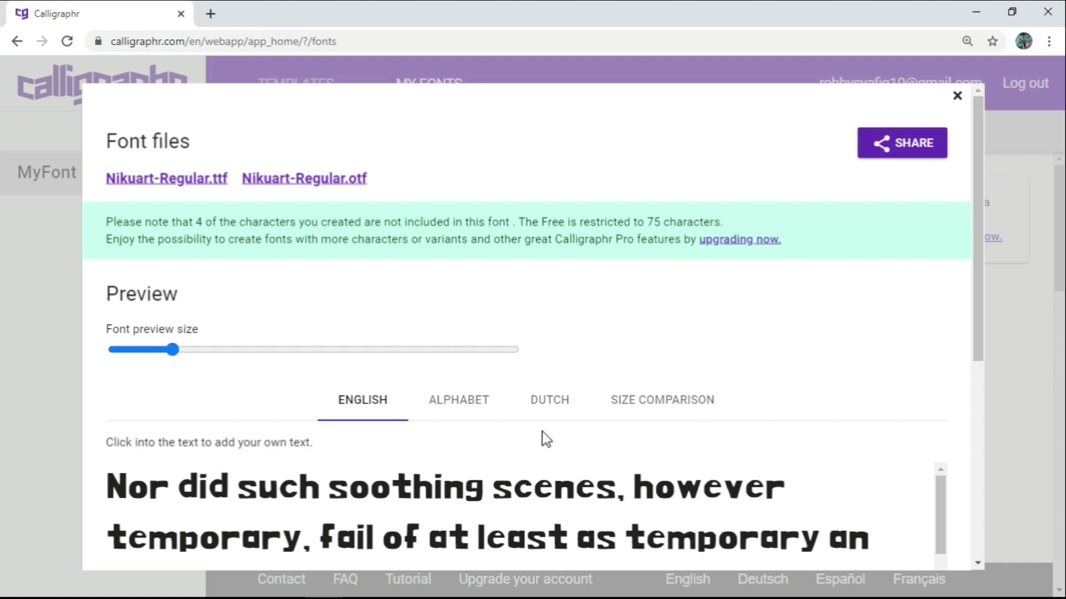
right_click(567, 436)
click(654, 311)
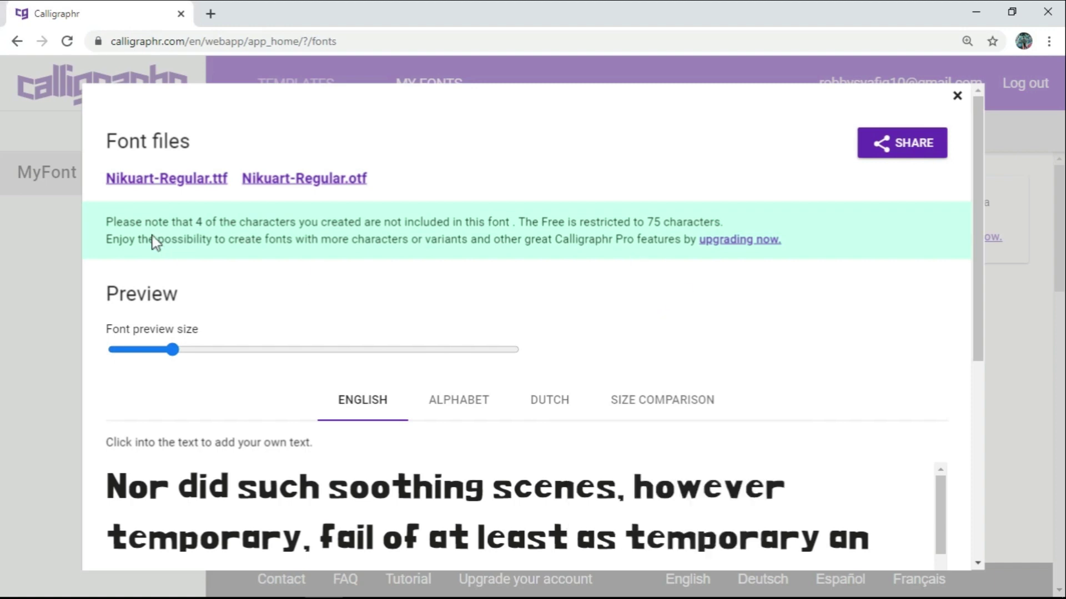
Step: Download the Nikuart-Regular.ttf font file and open the Downloads folder in File Explorer
click(183, 192)
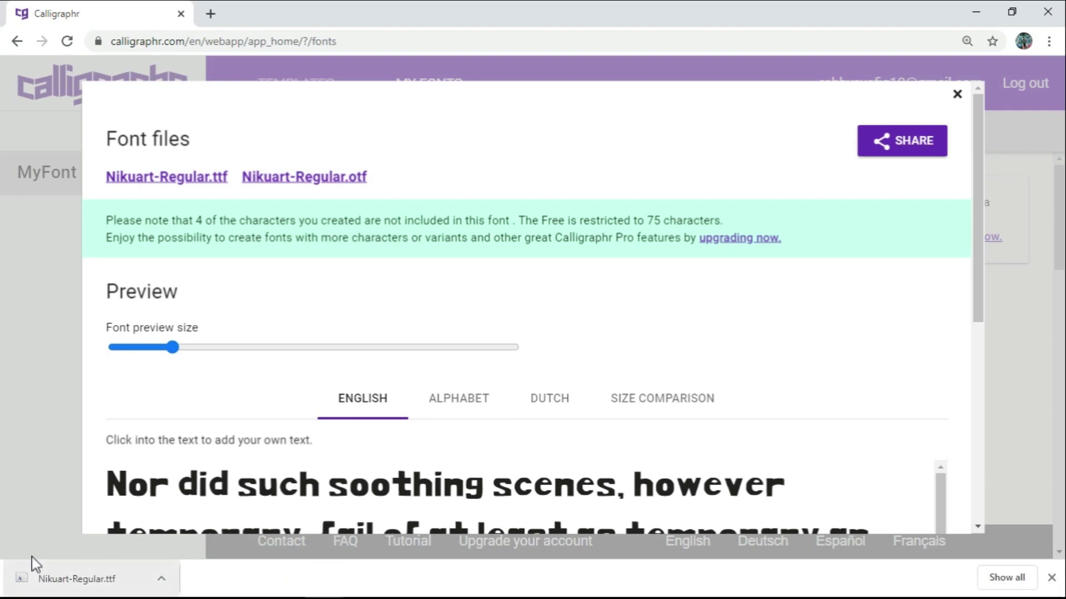
click(51, 571)
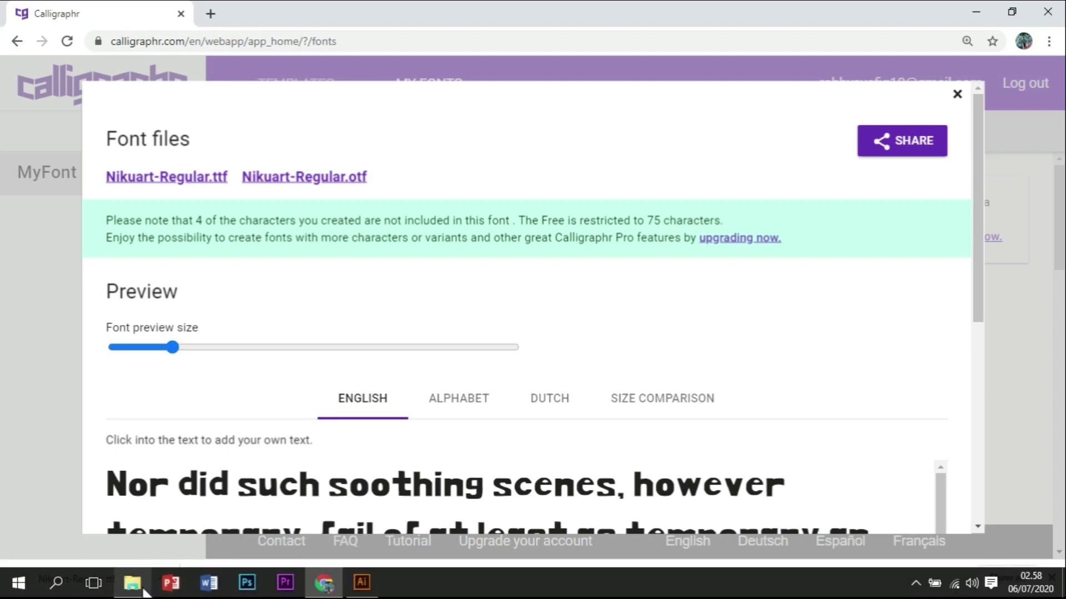
click(133, 582)
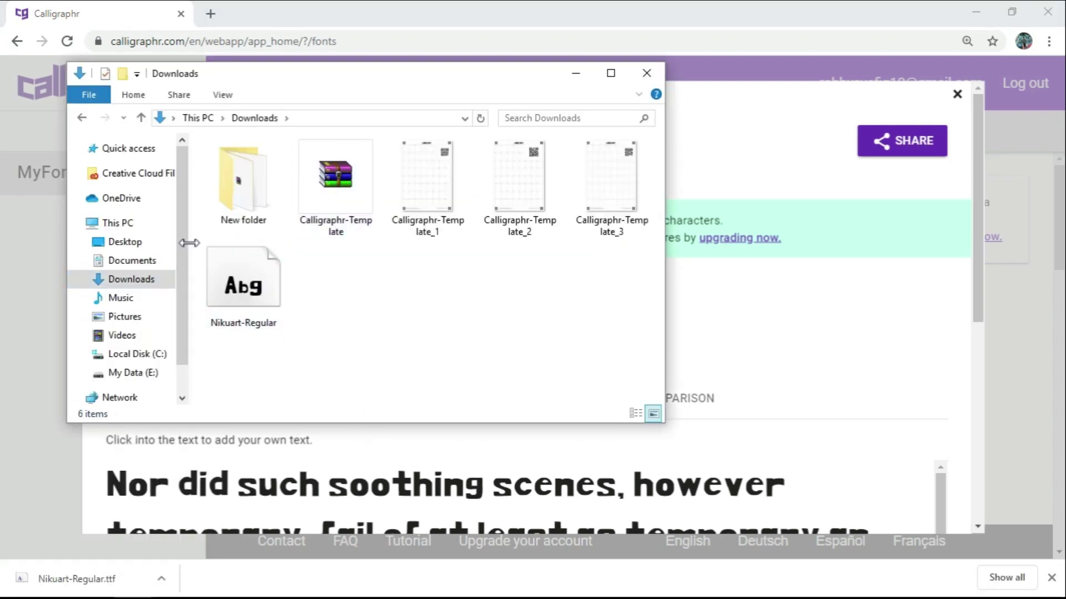
Step: Install the downloaded Nikuart-Regular font, replacing the already installed version, and close the font viewer and folder
double_click(238, 290)
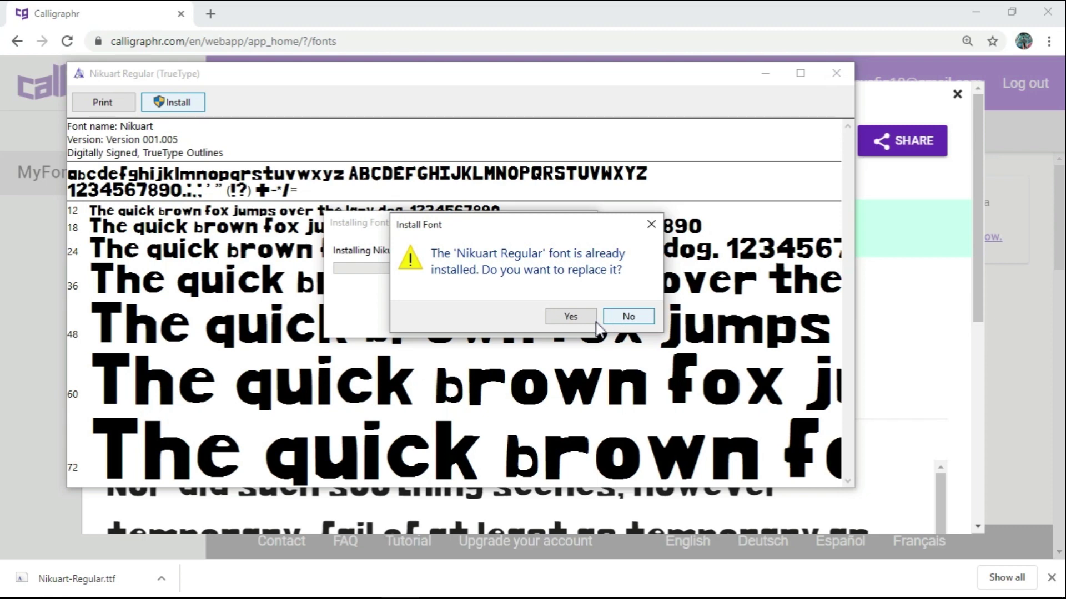
click(572, 317)
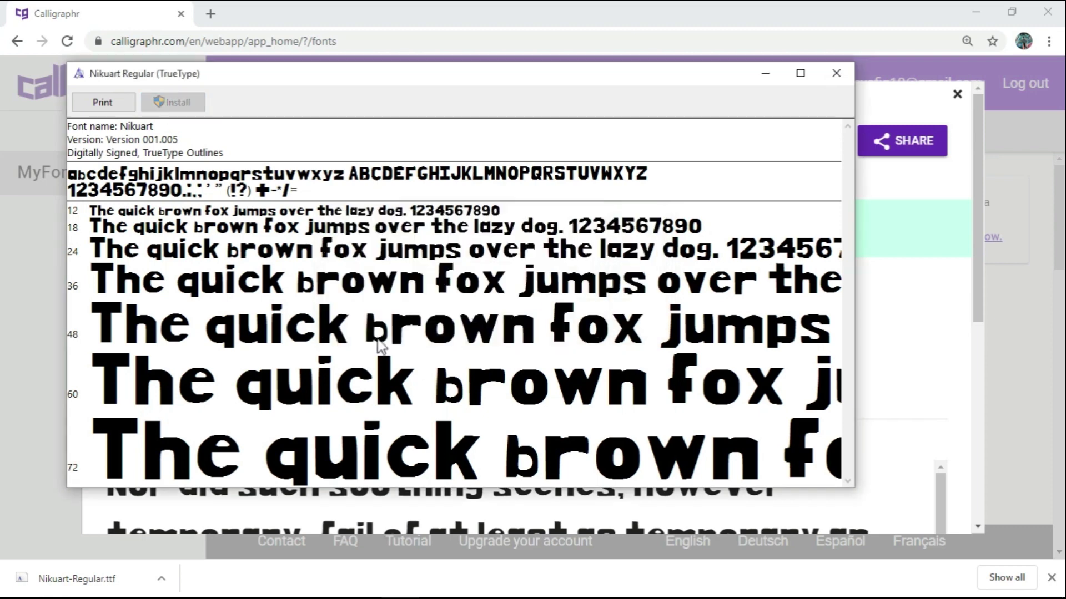
click(831, 68)
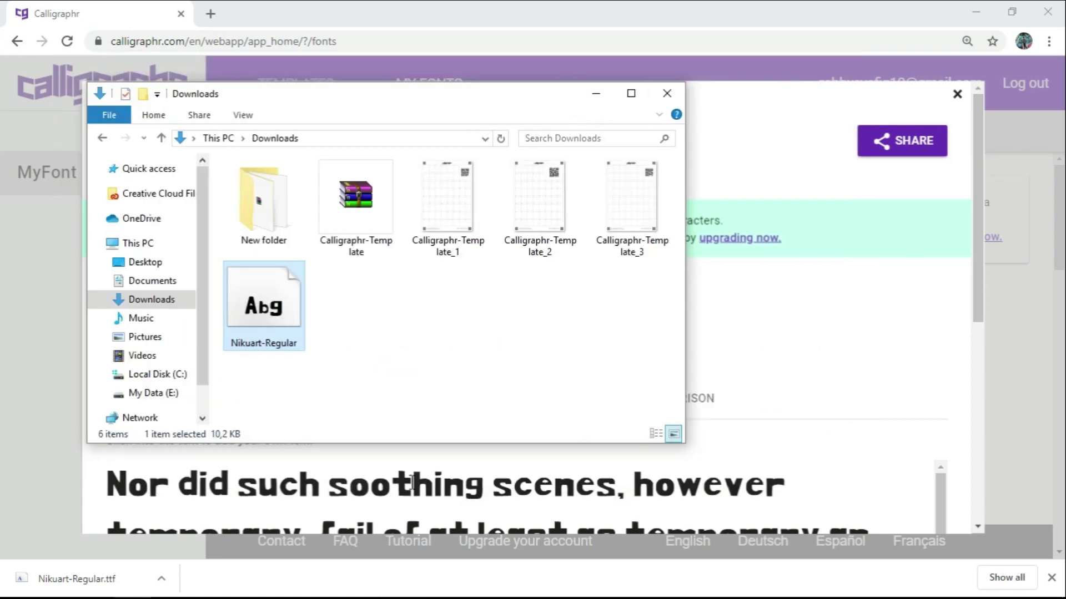
click(667, 94)
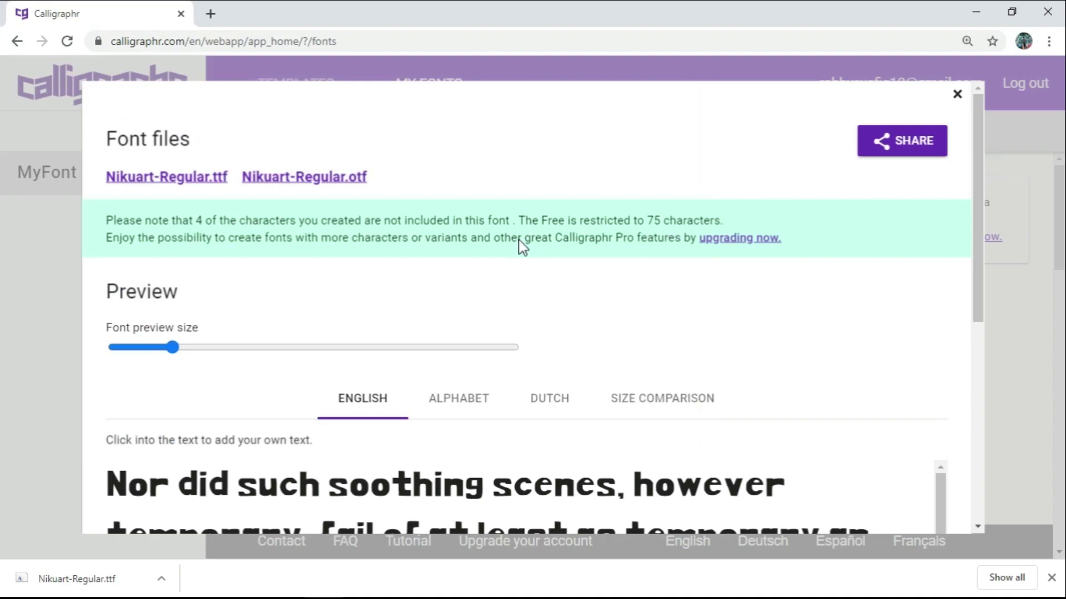
Step: Switch to Font Sendiri.ai in Illustrator and add the text "Trisakti Multimedia" in Times New Roman on the artboard's empty area below the glyphs
key(alt+Tab)
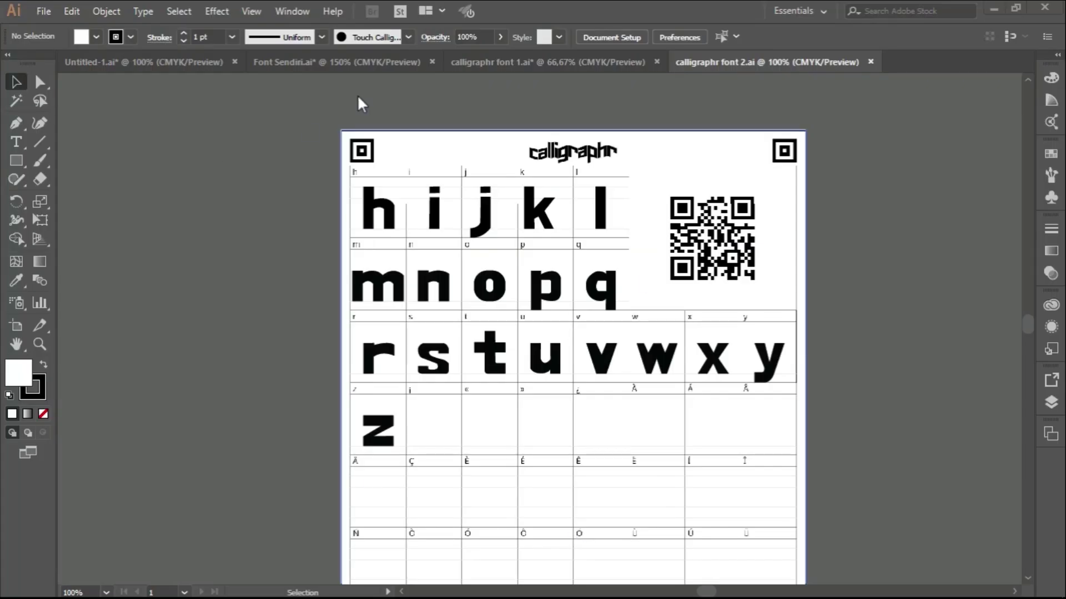
click(384, 71)
scroll(511, 404, down, 10)
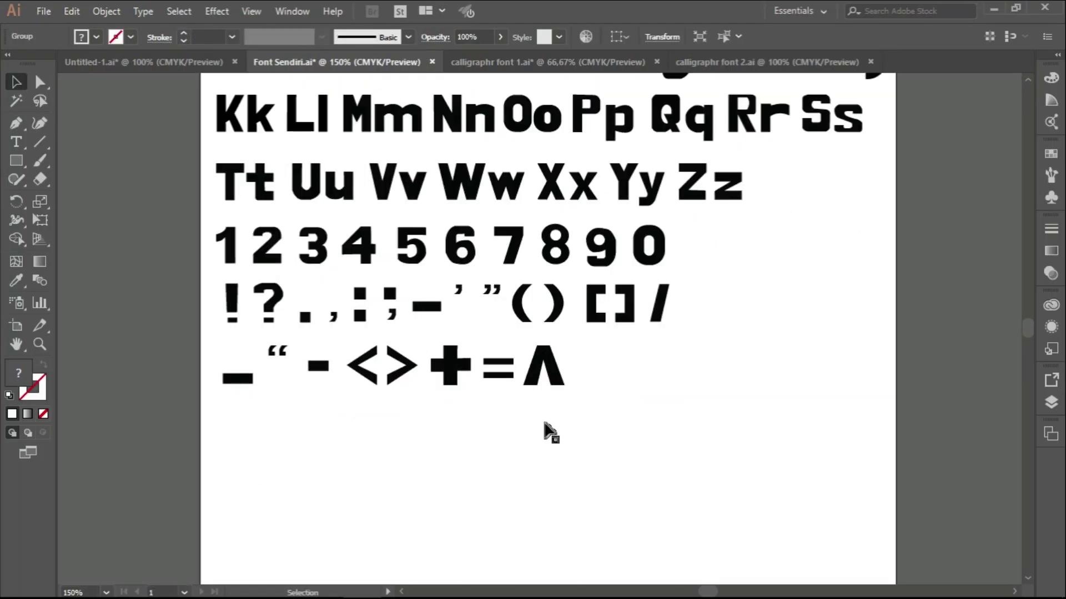
scroll(562, 429, down, 5)
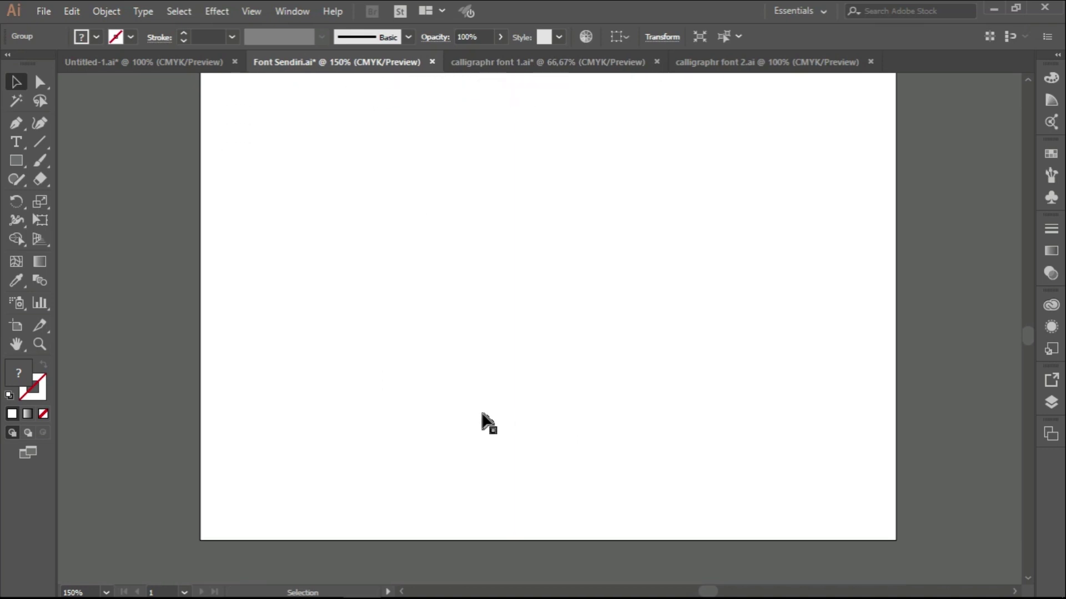
key(t)
click(407, 243)
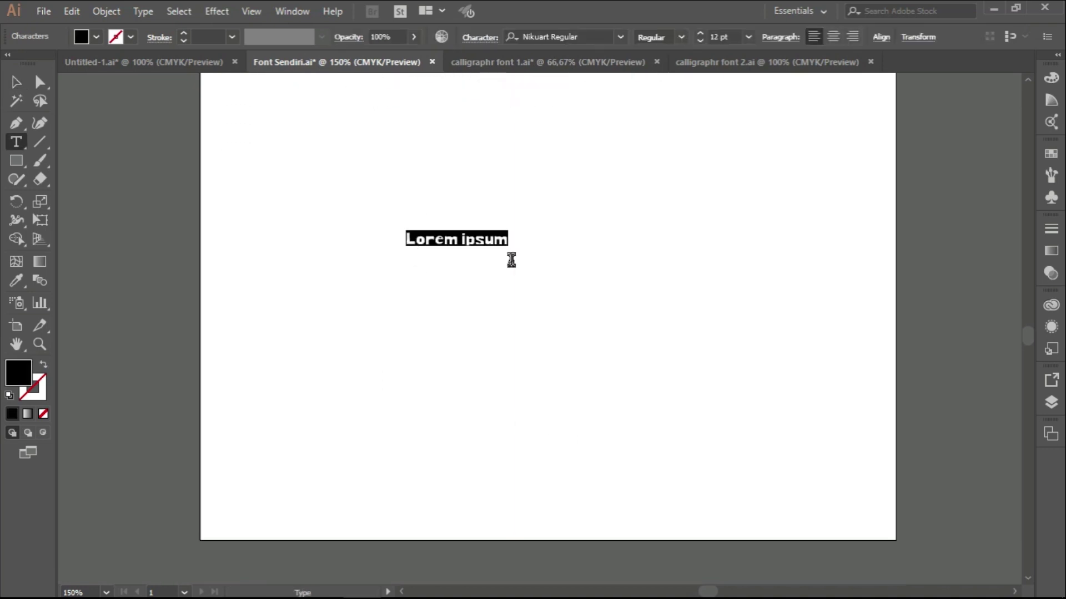
click(598, 35)
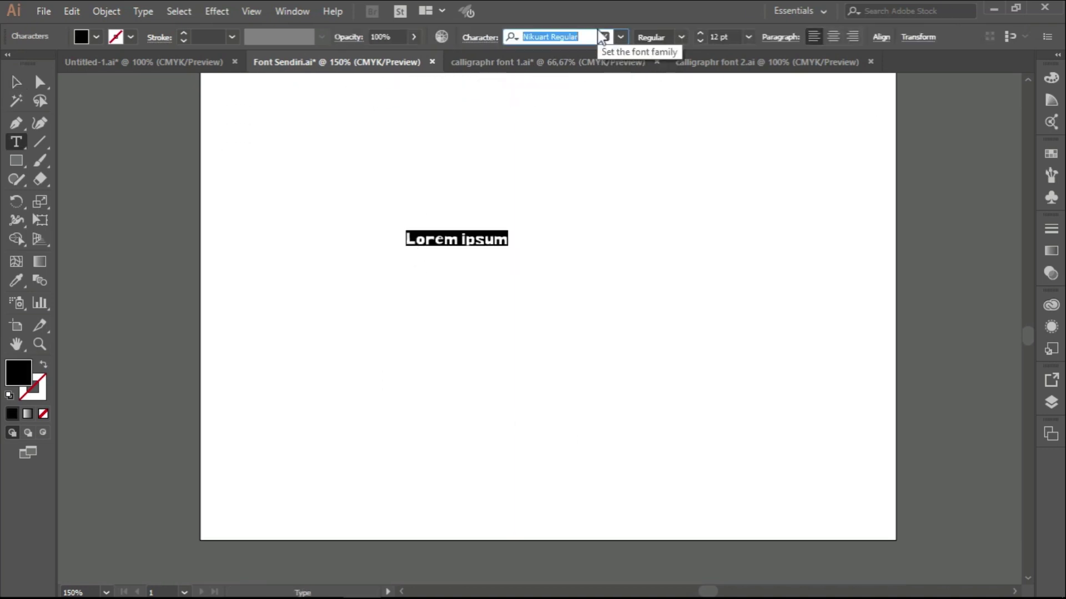
text(time)
key(Return)
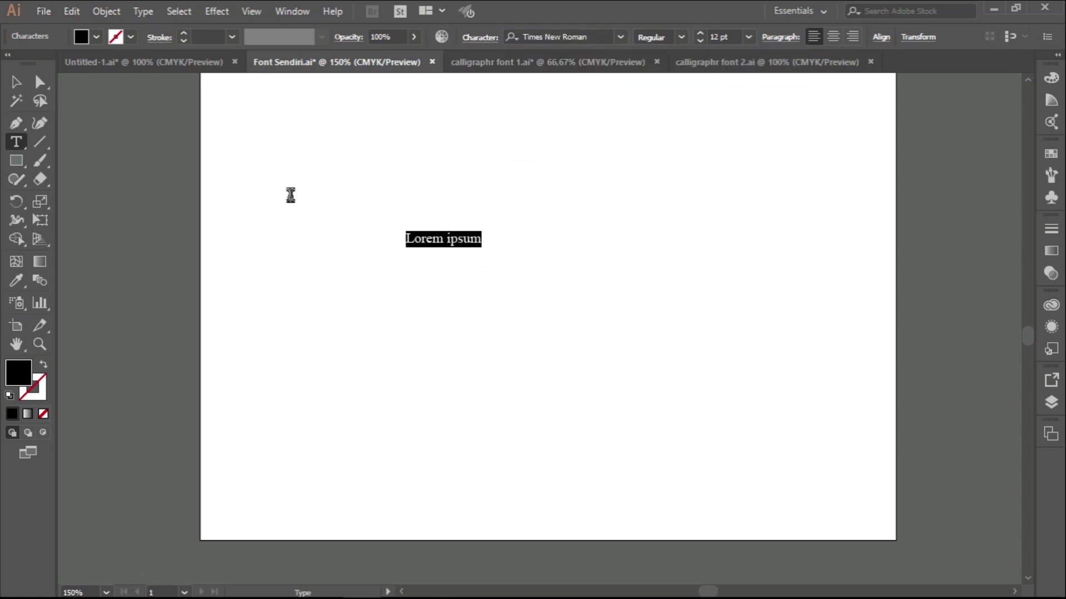
text(Trisakti Multimedia)
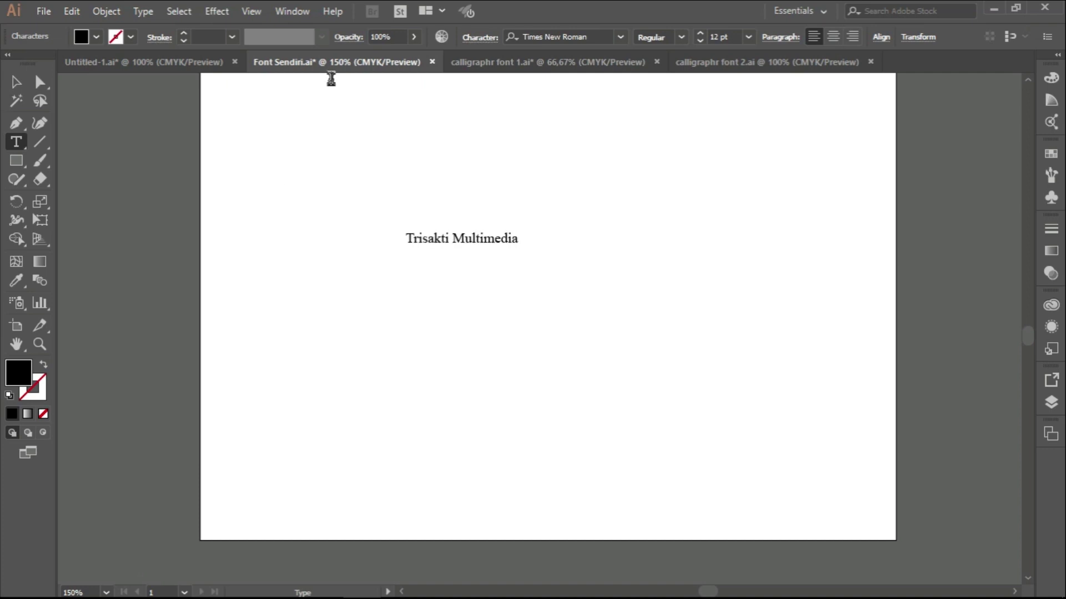
Step: Change the font of the whole "Trisakti Multimedia" text to Nikuart Regular and finish text editing
key(ctrl+a)
click(595, 35)
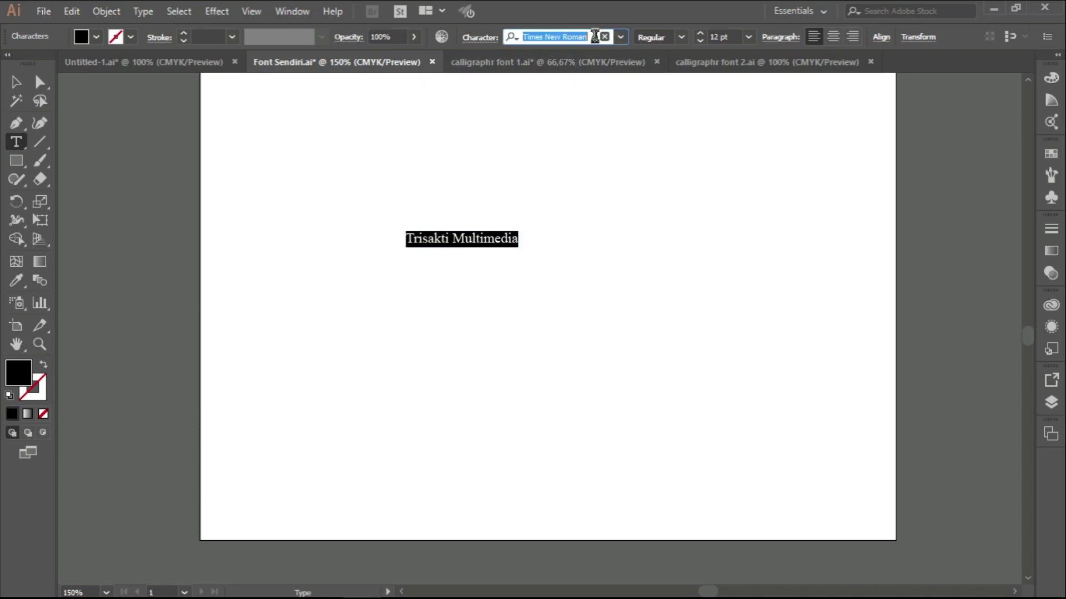
text(niku)
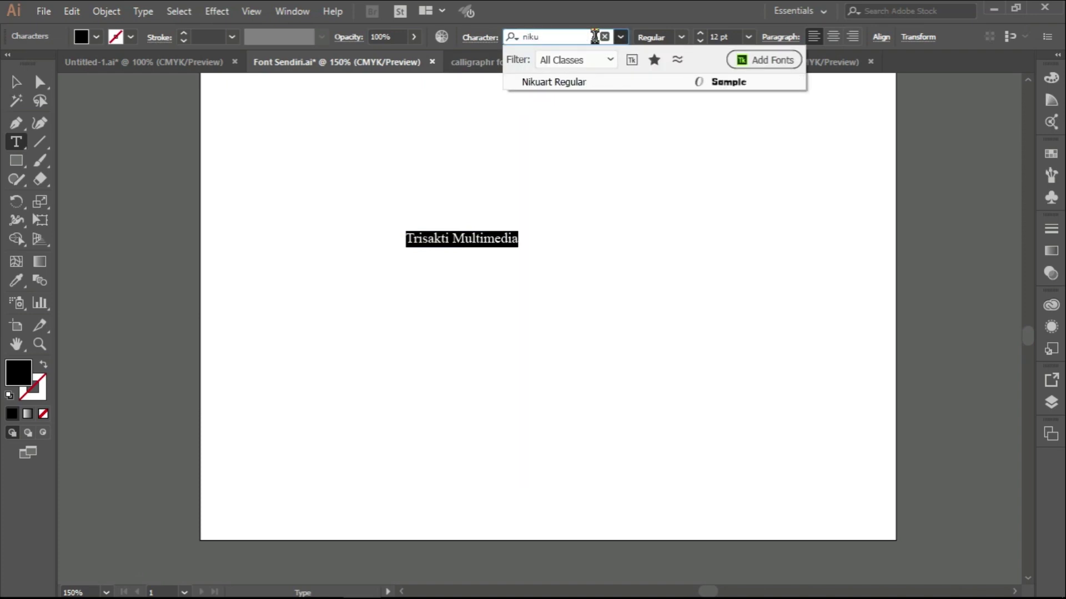
click(658, 82)
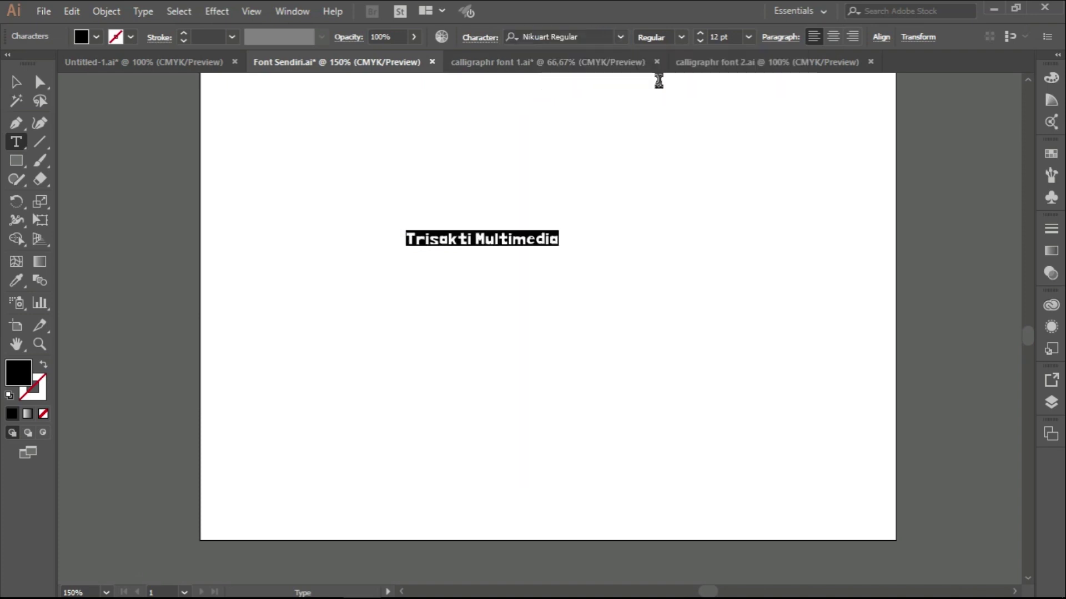
key(Escape)
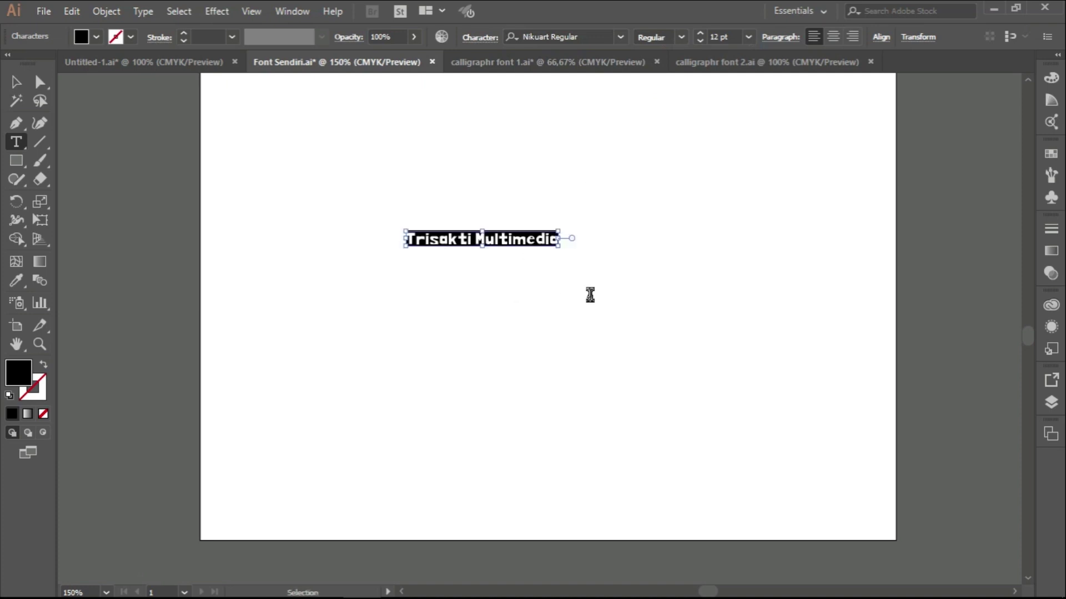
Step: Scale the "Trisakti Multimedia" text up proportionally to about 38 pt, move it to the middle of the empty area, and deselect it
click(607, 278)
click(557, 242)
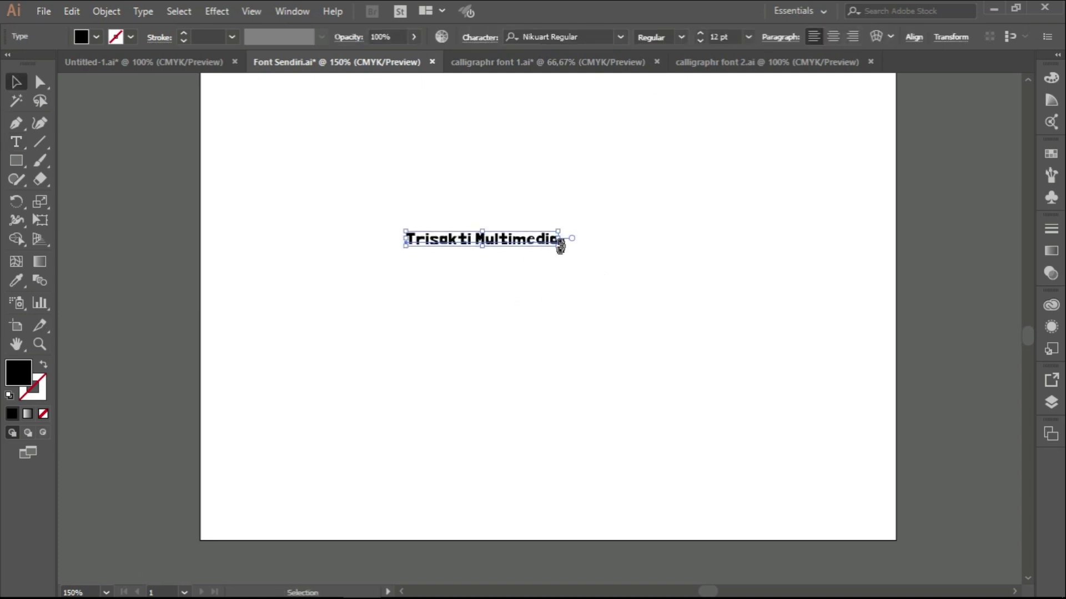
drag(558, 246, 721, 376)
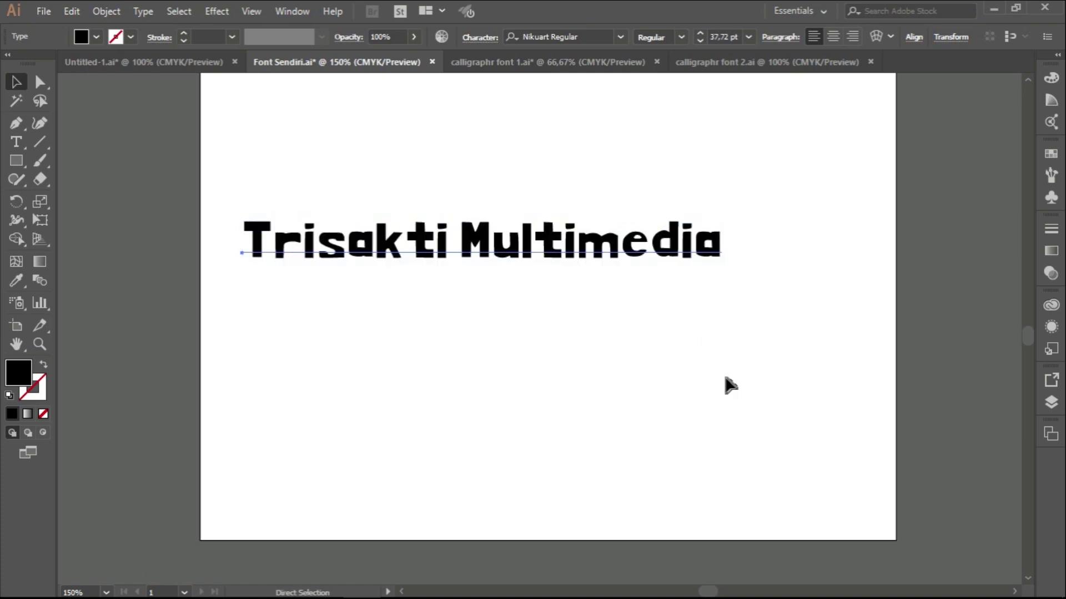
click(633, 321)
drag(585, 253, 651, 300)
click(761, 381)
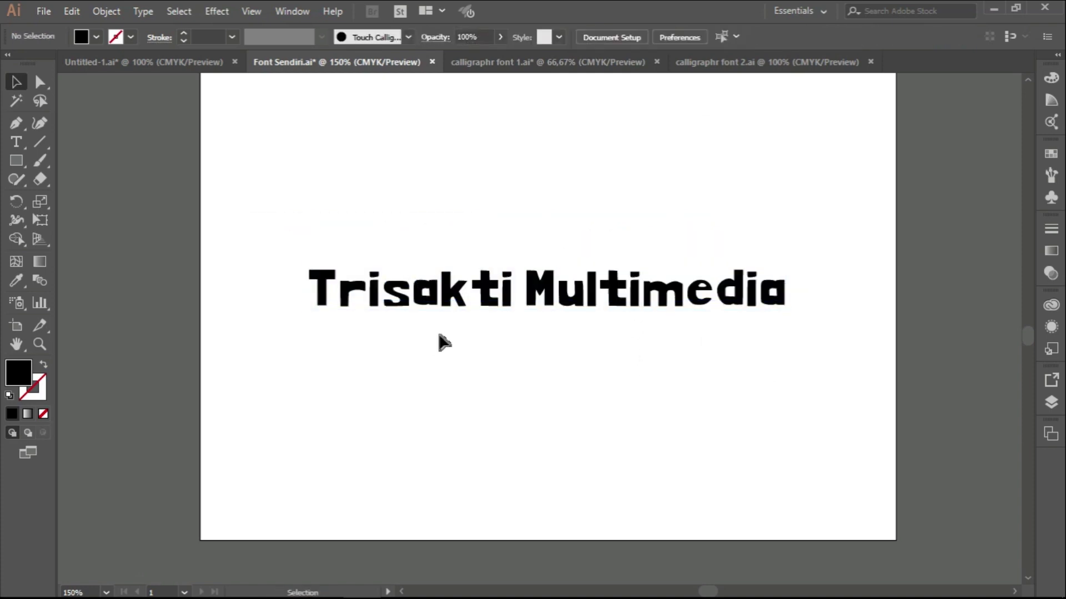